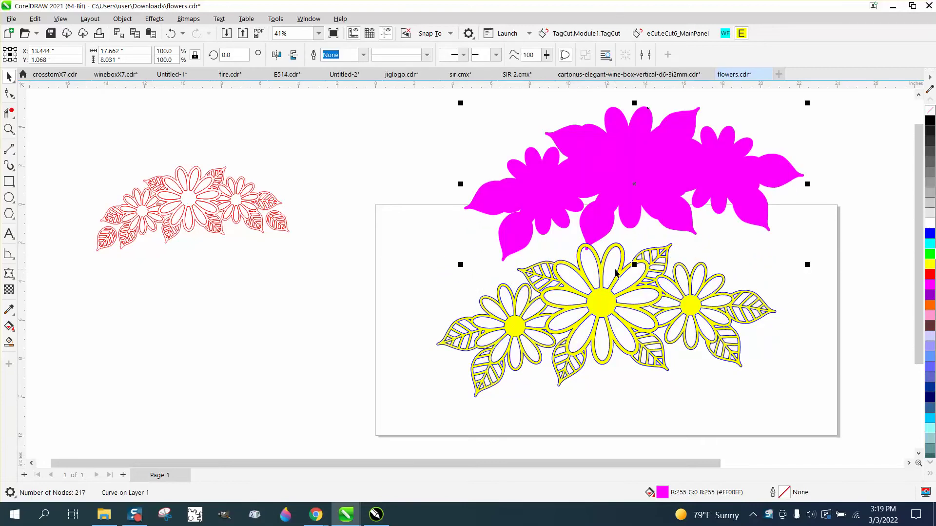
Try moving the yellow flower layer off the blue one, and undo the yellow and magenta layer moves to restack the design
left_click_drag(617, 275, 506, 394)
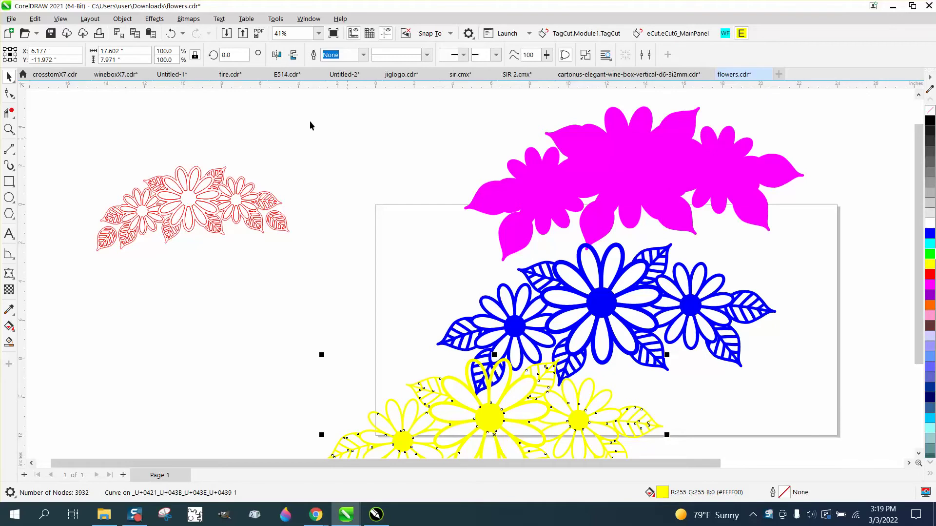
left_click(171, 33)
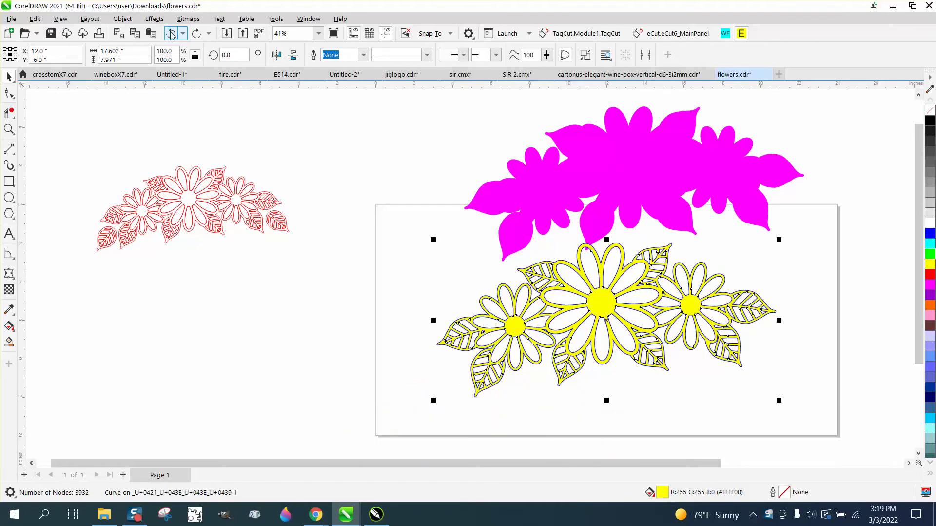
left_click(171, 33)
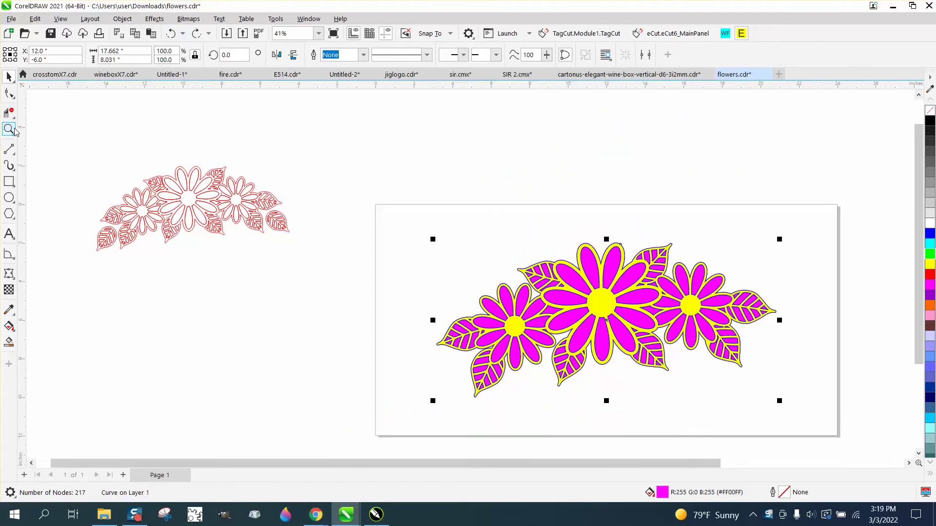
Examine the stacked flower design's layers and edges up close, along with the original red outline drawing
left_click(9, 128)
left_click_drag(442, 242, 862, 405)
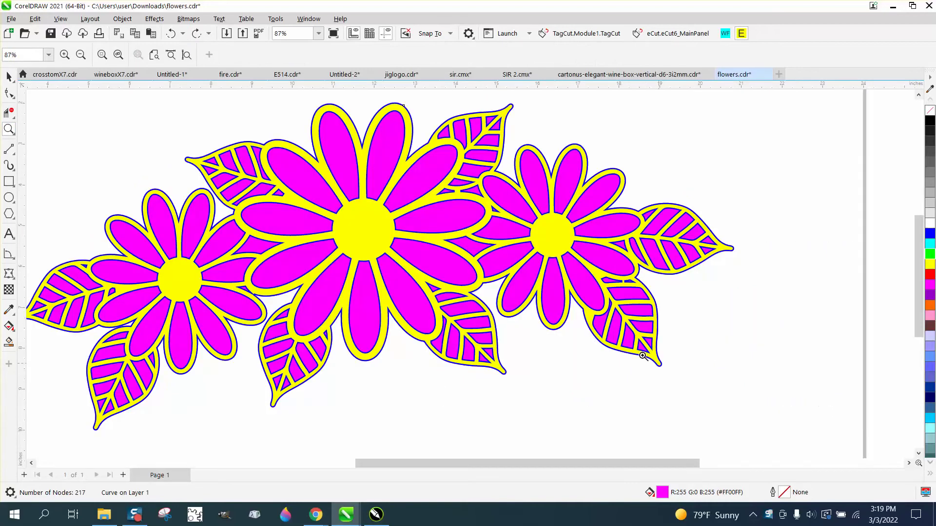
left_click(418, 118)
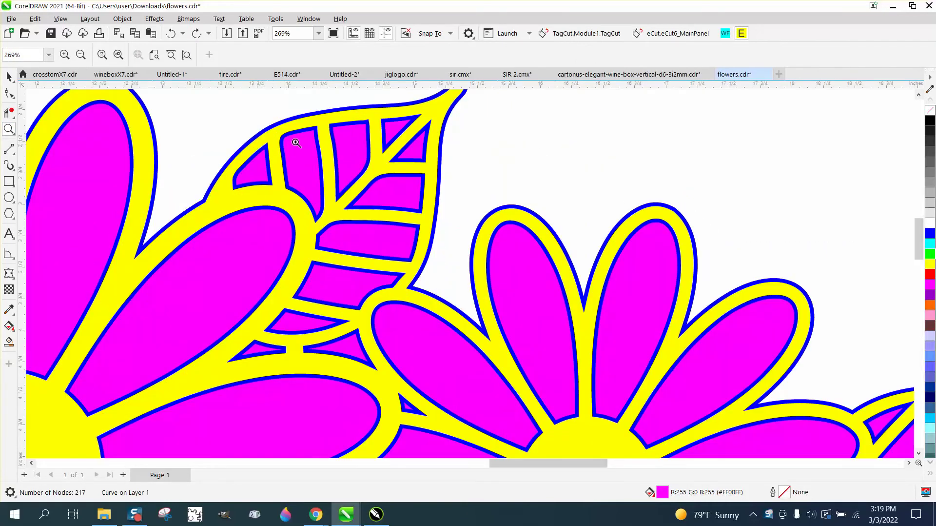
scroll(445, 171, "down", 2)
scroll(468, 173, "down", 3)
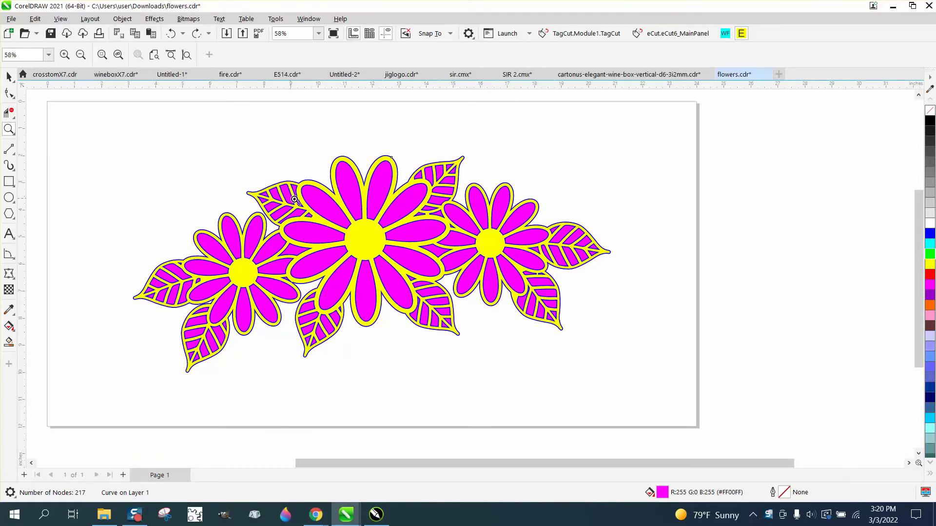
left_click_drag(251, 187, 329, 229)
scroll(717, 272, "down", 10)
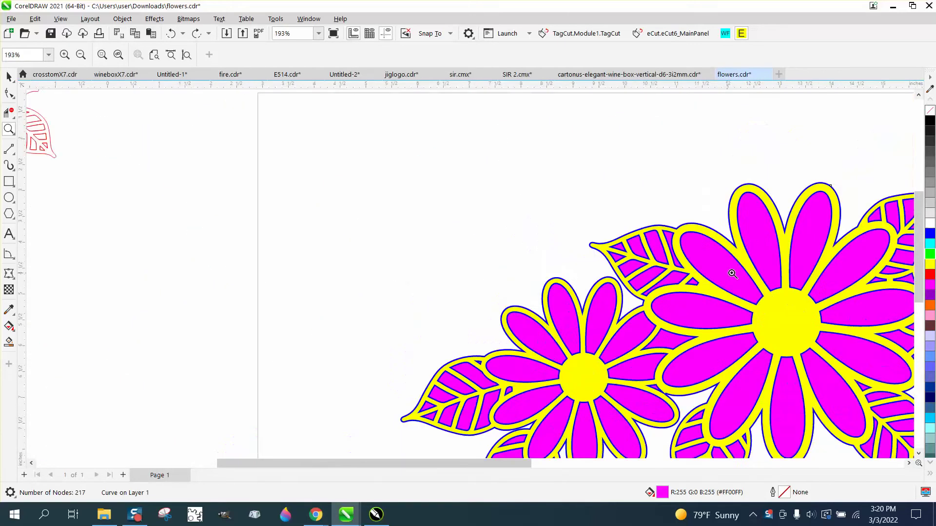
left_click_drag(97, 115, 411, 238)
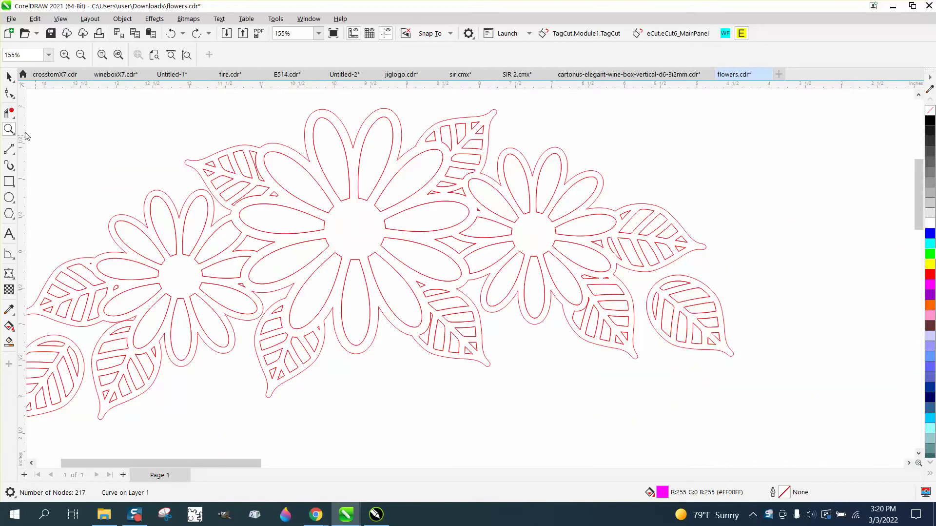
Ungroup the original red flower outline drawing
left_click(9, 78)
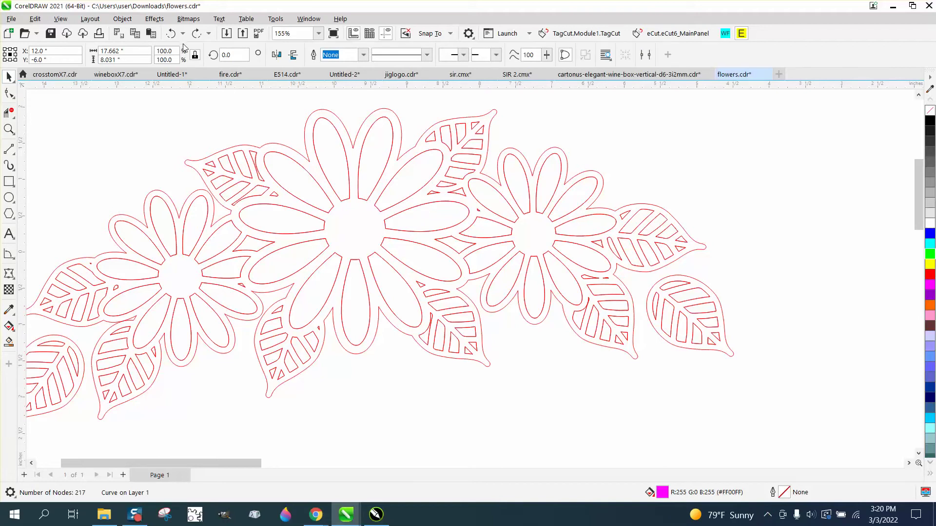
left_click(122, 18)
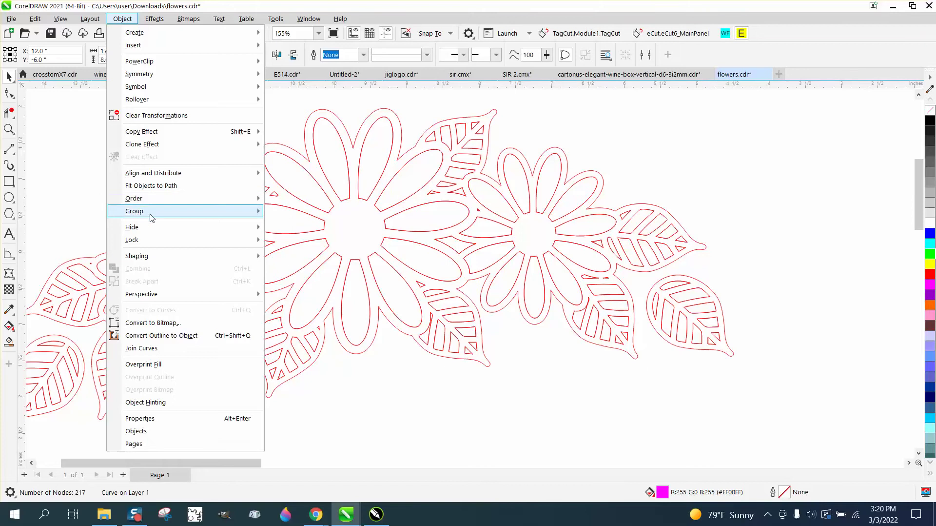
mouse_move(157, 218)
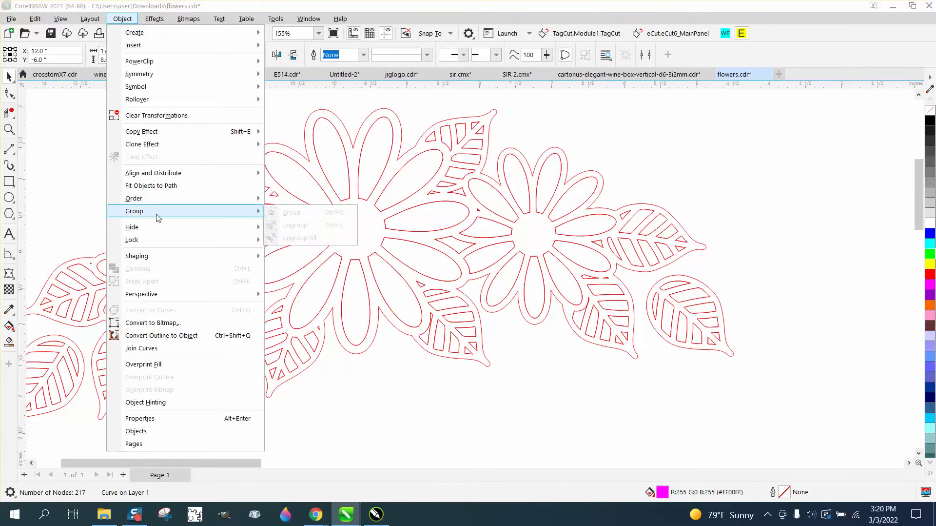
left_click(335, 192)
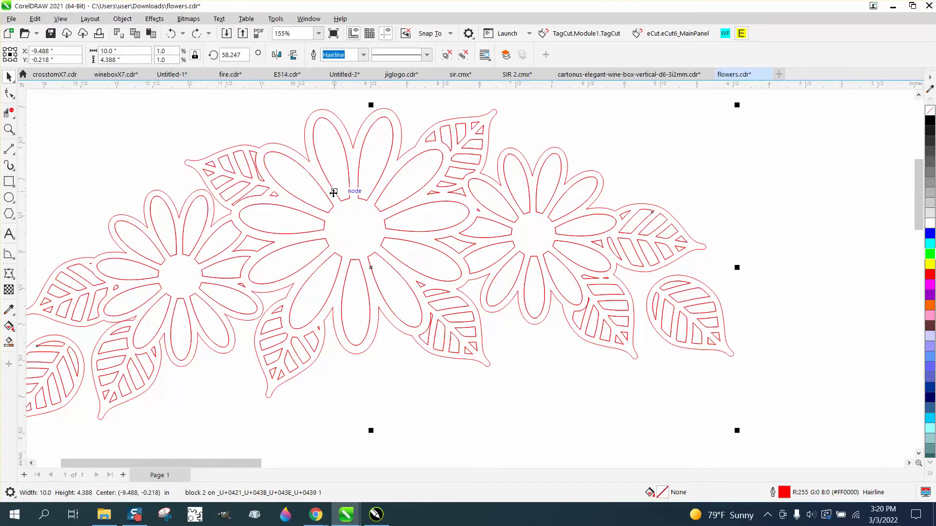
left_click(123, 20)
mouse_move(146, 211)
left_click(291, 223)
Pull two leaf cut-out curves away from the upper leaf to check for duplicates, and undo both moves and the ungrouping
left_click(458, 113)
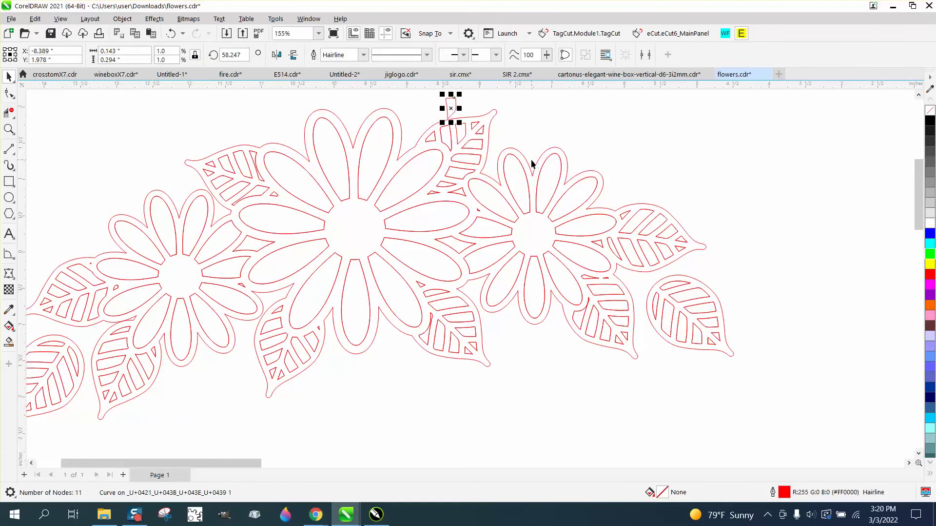
left_click(529, 137)
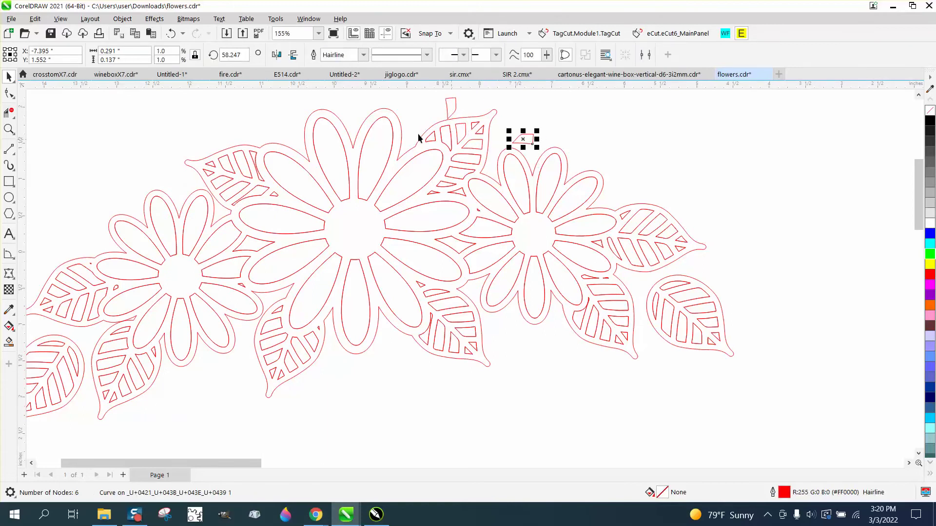
left_click(170, 33)
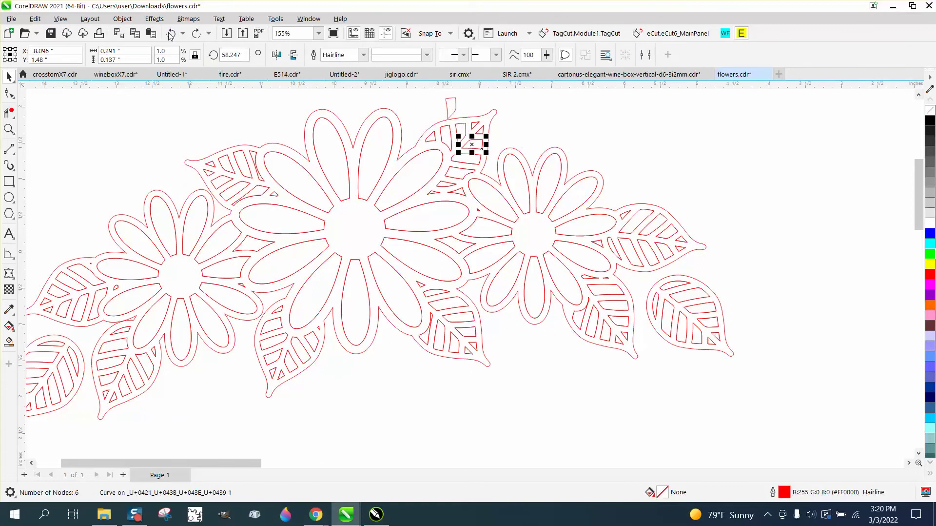
left_click(170, 34)
left_click(169, 34)
Select the whole red flower outline group and open the eCut 6 panel
scroll(168, 123, "down", 7)
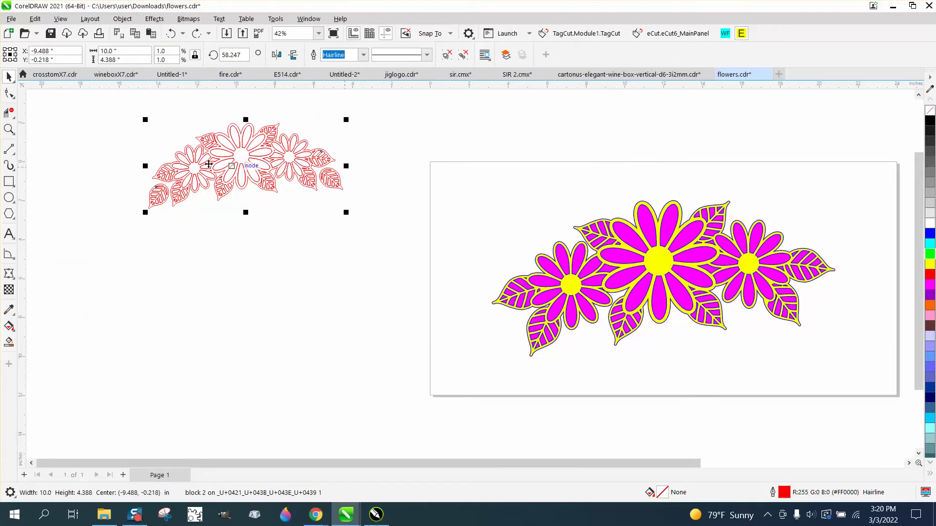
left_click_drag(115, 101, 391, 232)
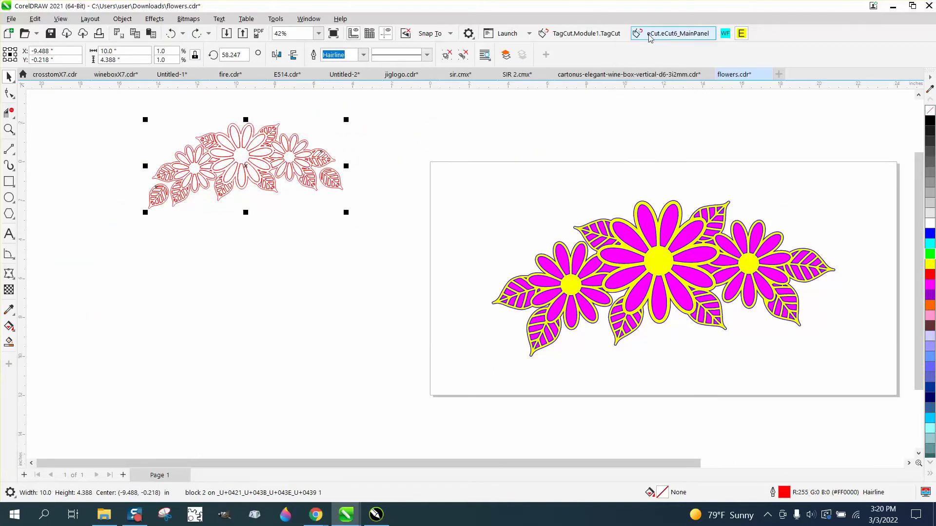
left_click(650, 34)
left_click(711, 180)
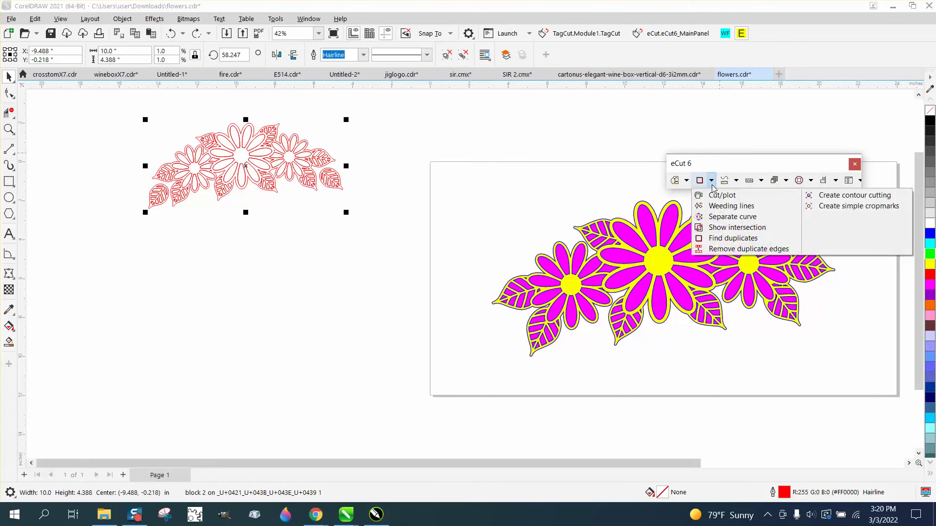
left_click(736, 238)
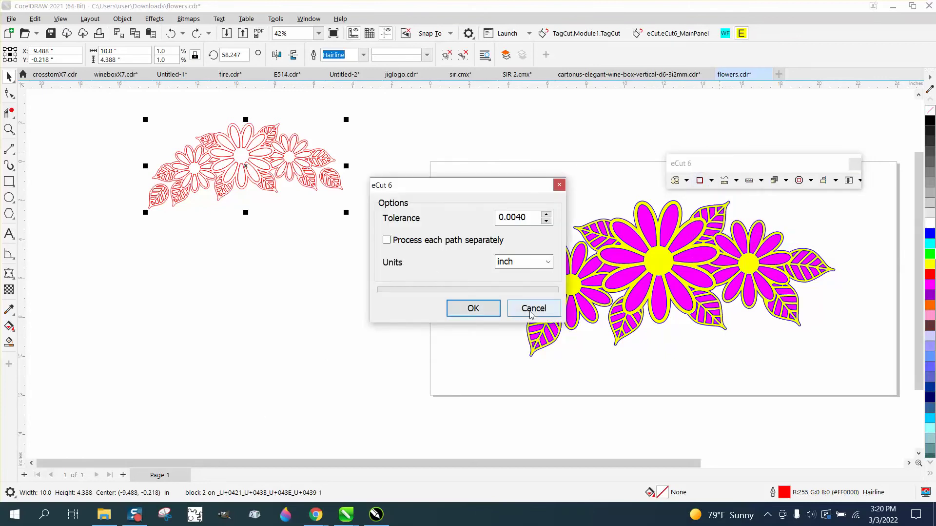
left_click(534, 307)
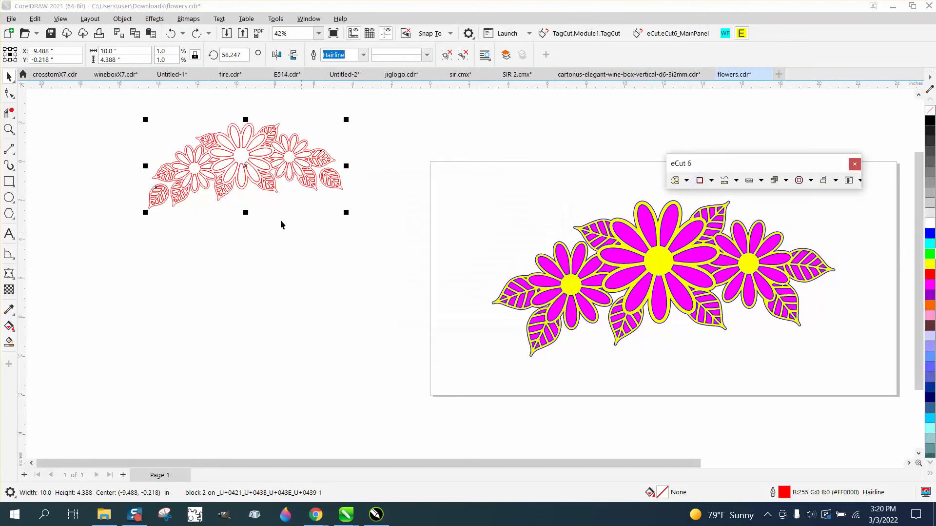
Ungroup the red flower outline drawing into separate curves
left_click(122, 19)
mouse_move(263, 216)
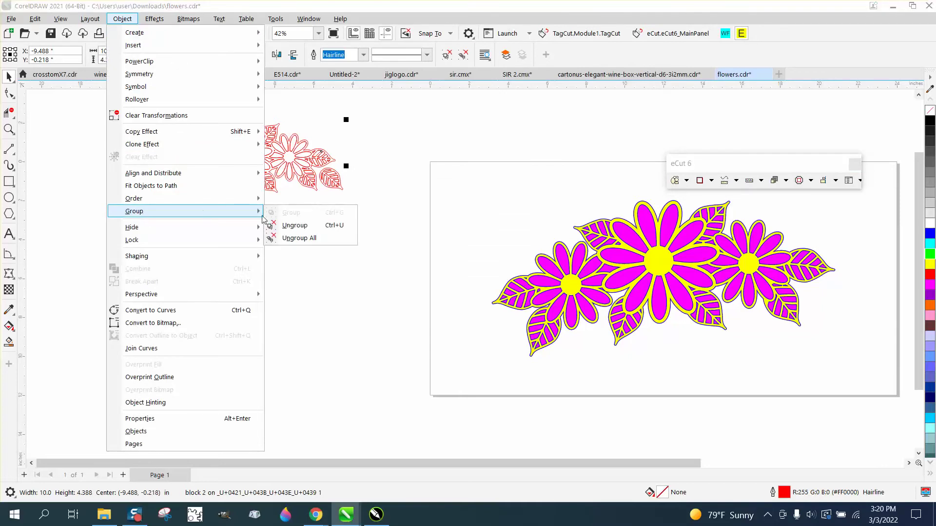
left_click(291, 224)
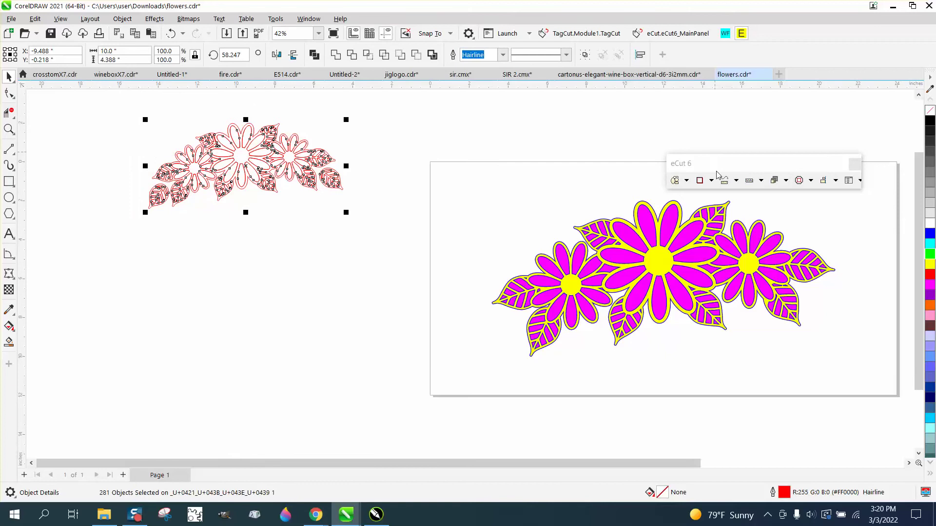
Find the duplicate curves in the ungrouped red flower drawing with eCut and delete them
left_click(711, 180)
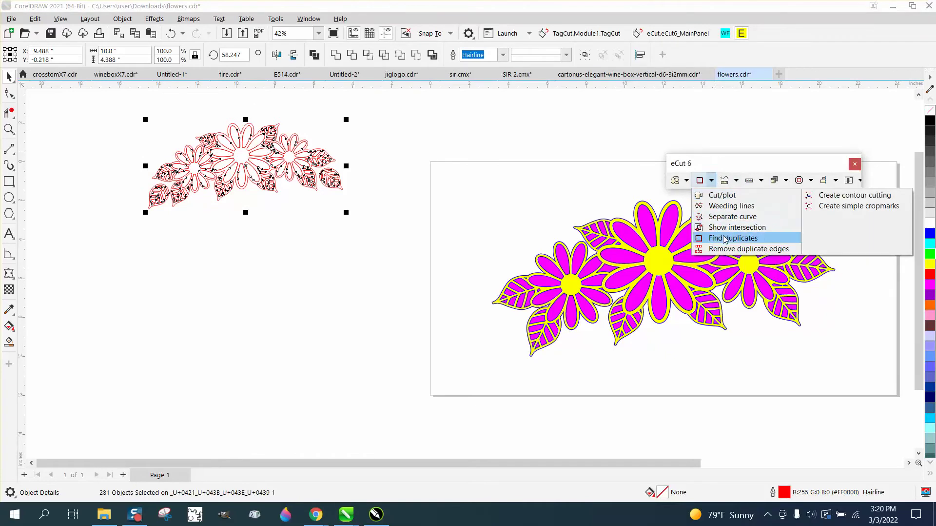
left_click(724, 238)
left_click(479, 308)
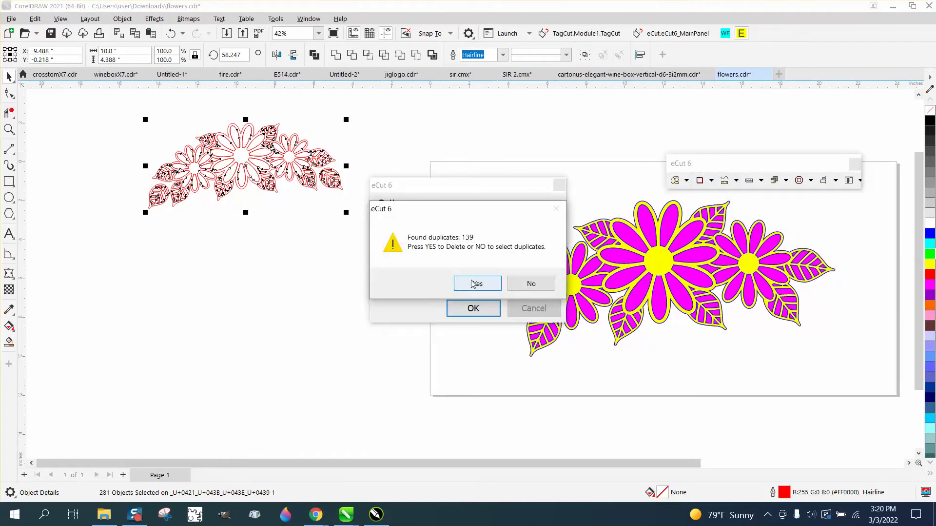
left_click(477, 283)
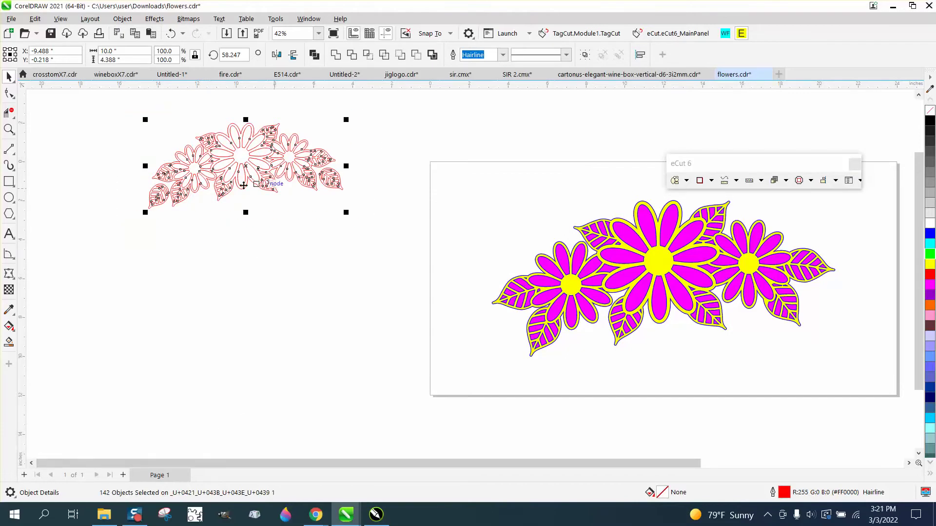
Smart Fill the solid body of the red flower drawing with blue and nudge the filled copy 10 inches to the right
left_click(8, 129)
left_click_drag(112, 171, 409, 229)
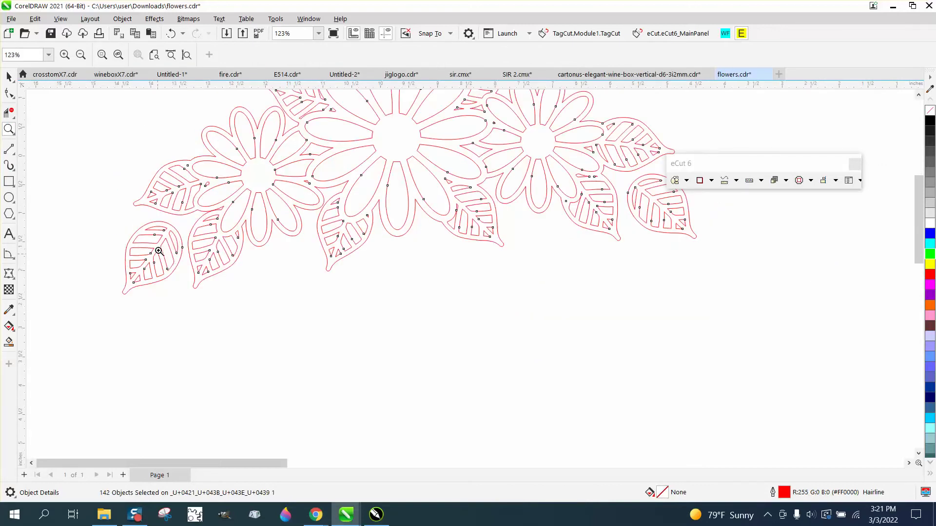
scroll(161, 251, "down", 3)
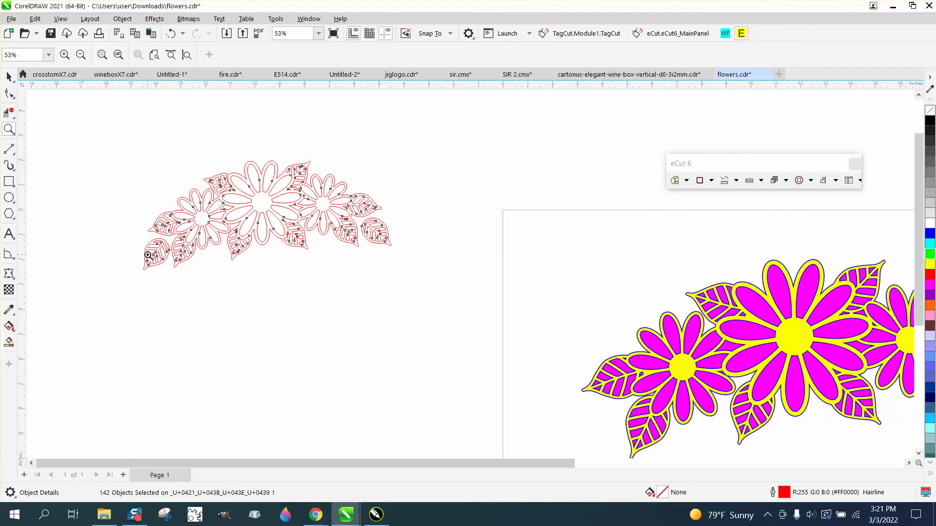
left_click(9, 341)
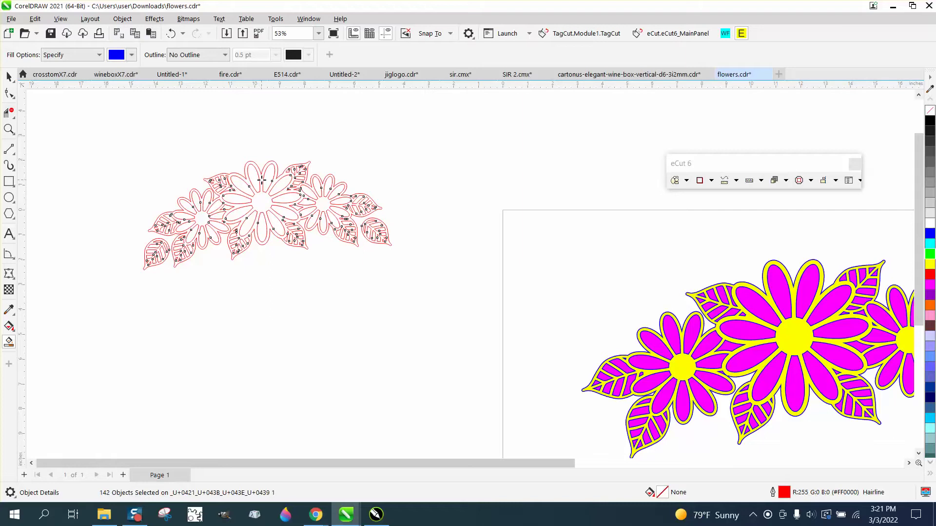
left_click(262, 180)
key("Right")
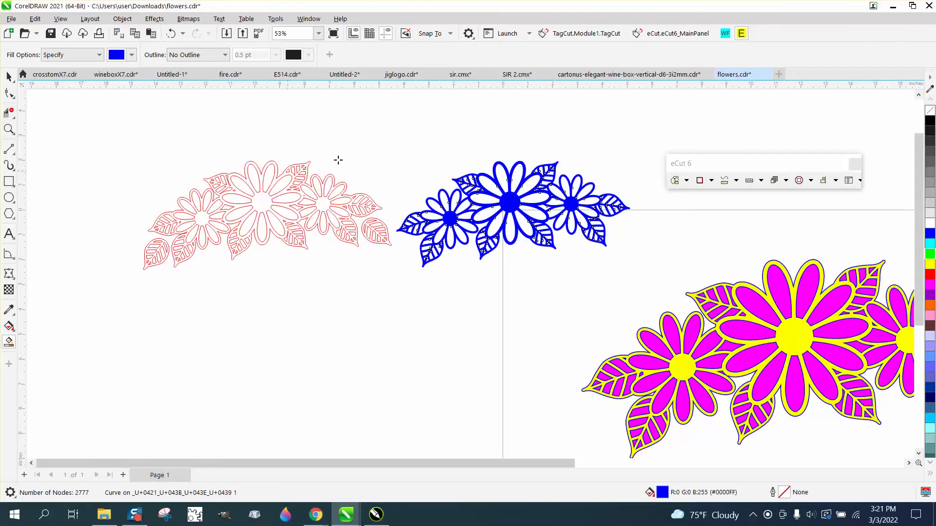
Turn the blue flower copy into an unfilled shape with a red outline and break it apart into separate curves
left_click(930, 111)
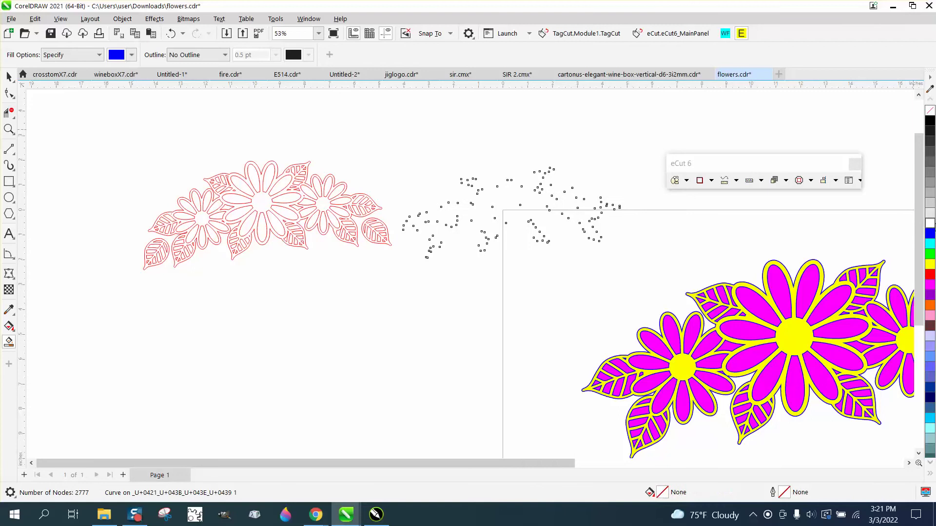
right_click(931, 277)
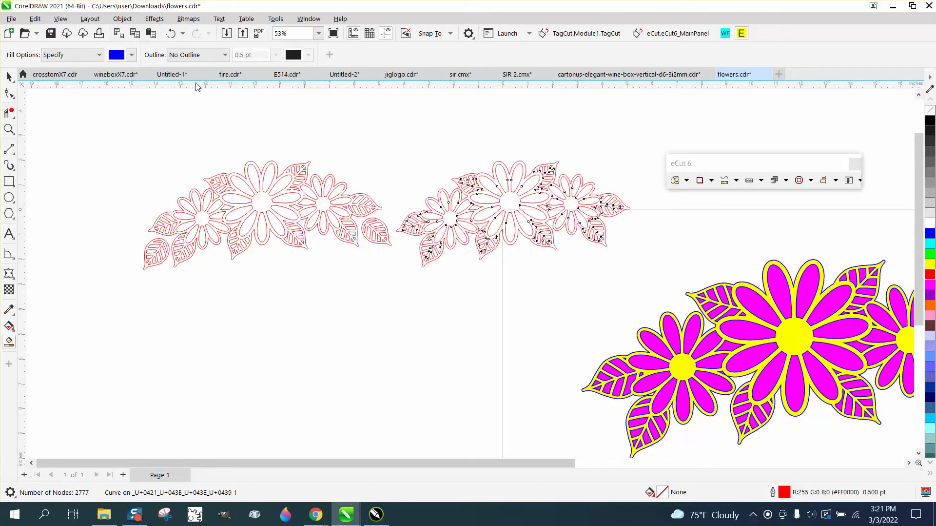
left_click(123, 18)
left_click(161, 279)
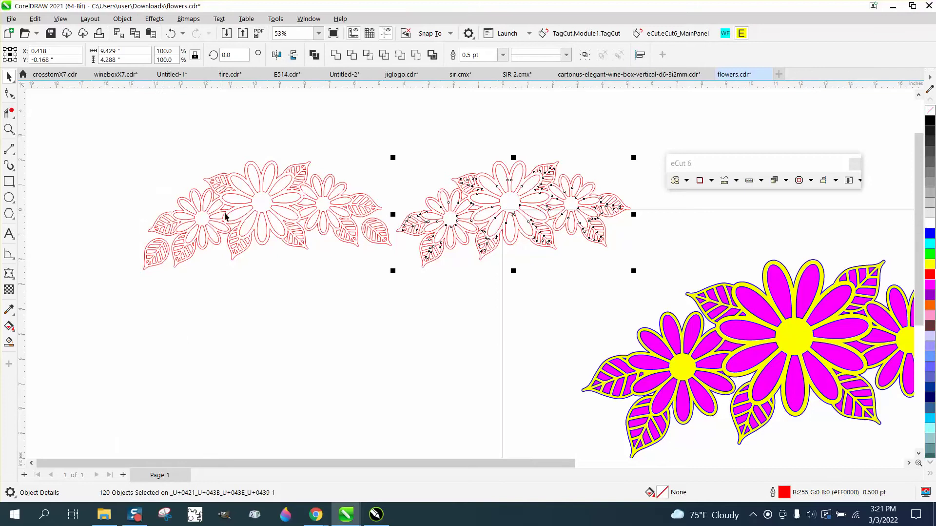
Delete all curves of the original red flower drawing, including its two loose leaves
left_click_drag(246, 194, 209, 192)
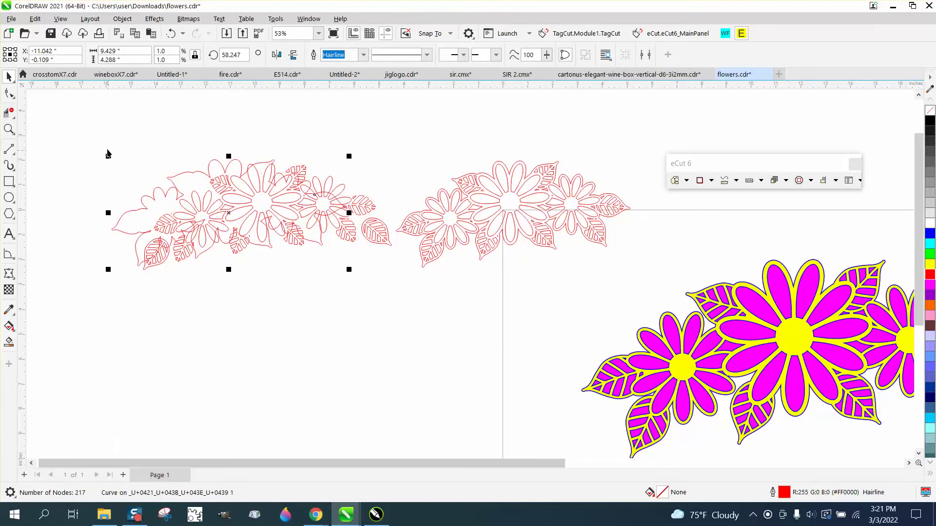
left_click_drag(93, 146, 318, 262)
left_click_drag(399, 276, 398, 276)
key("Delete")
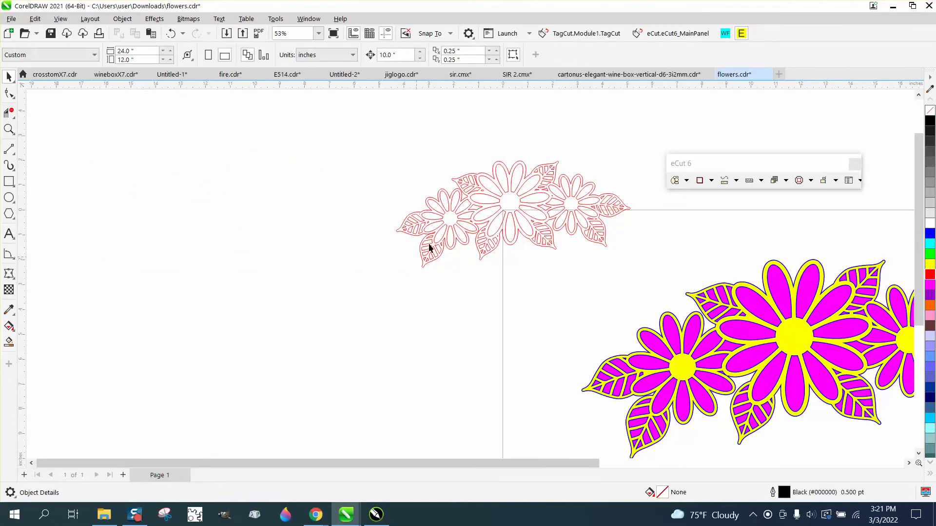
Move the outer silhouette curve of the new flower outline off its inner cut-outs, to their left
left_click_drag(503, 211, 299, 237)
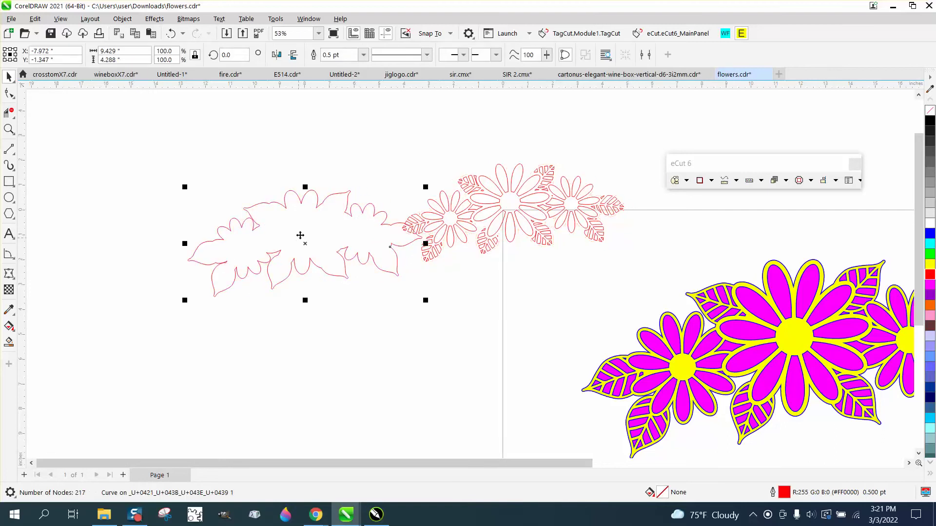
Undo the last move of the outer silhouette and nudge the whole red flower outline 10 inches to the left
left_click(171, 33)
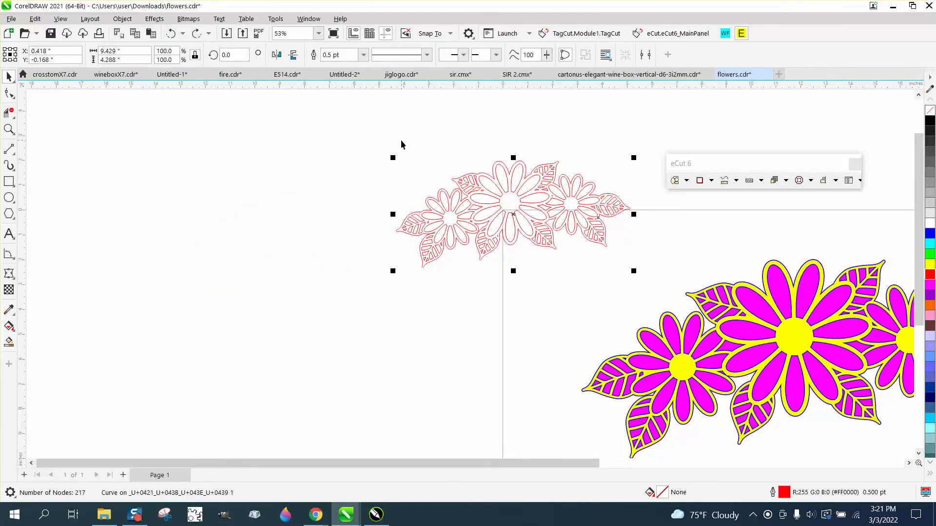
left_click_drag(365, 147, 668, 280)
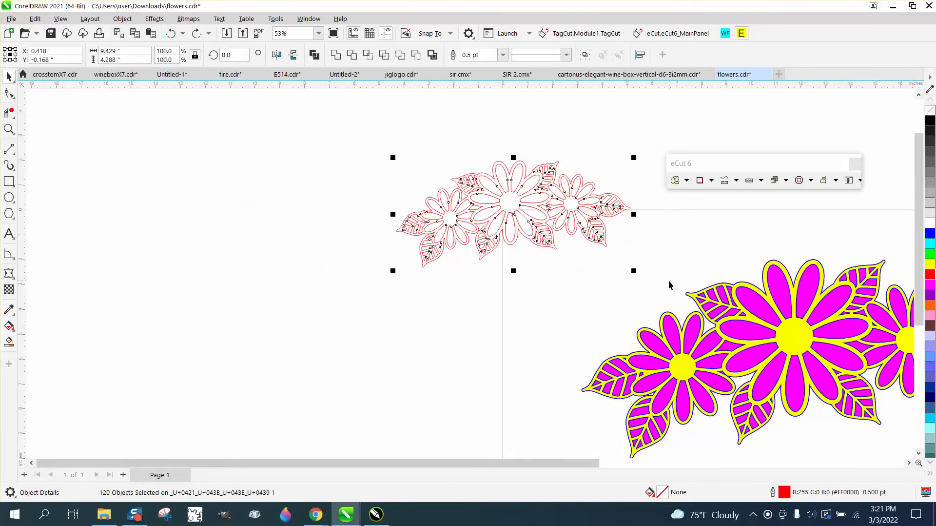
key("Left")
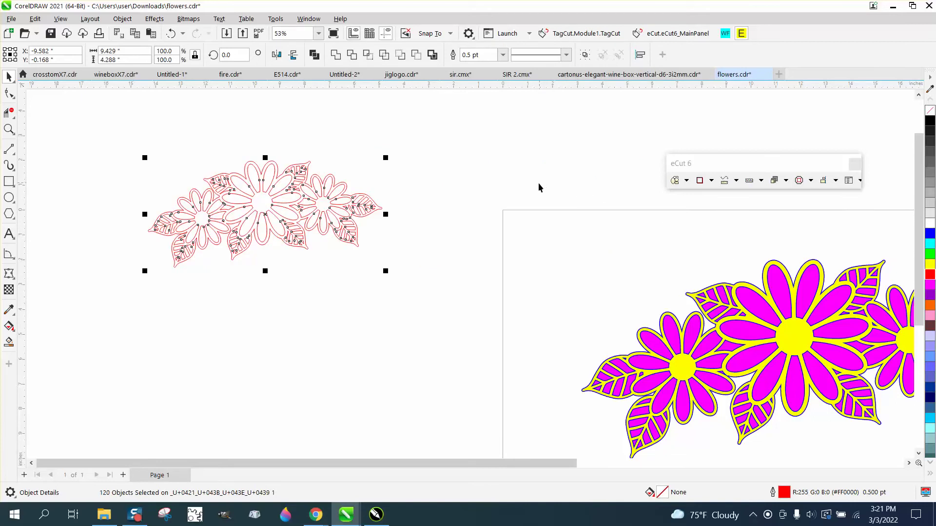
left_click(854, 163)
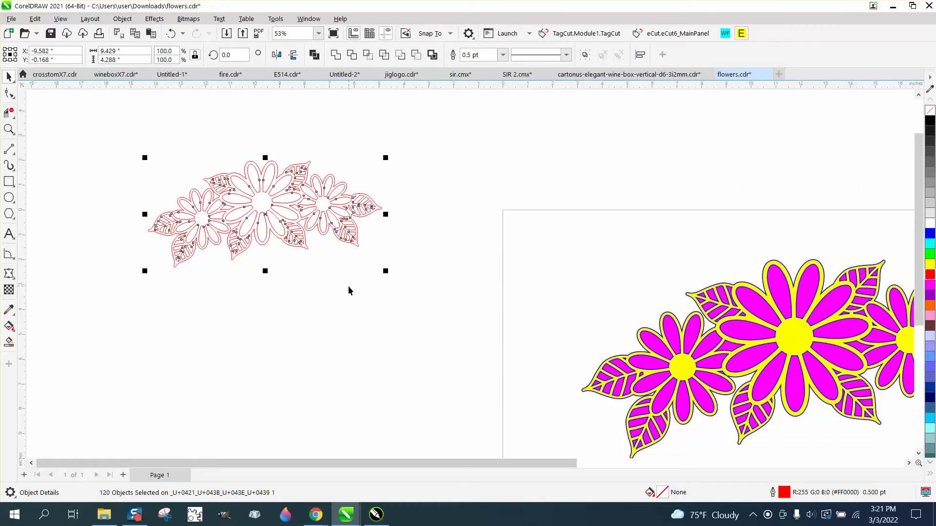
Nudge only the outer silhouette curve 10 inches down, clear of the inner cut-outs
key("Down")
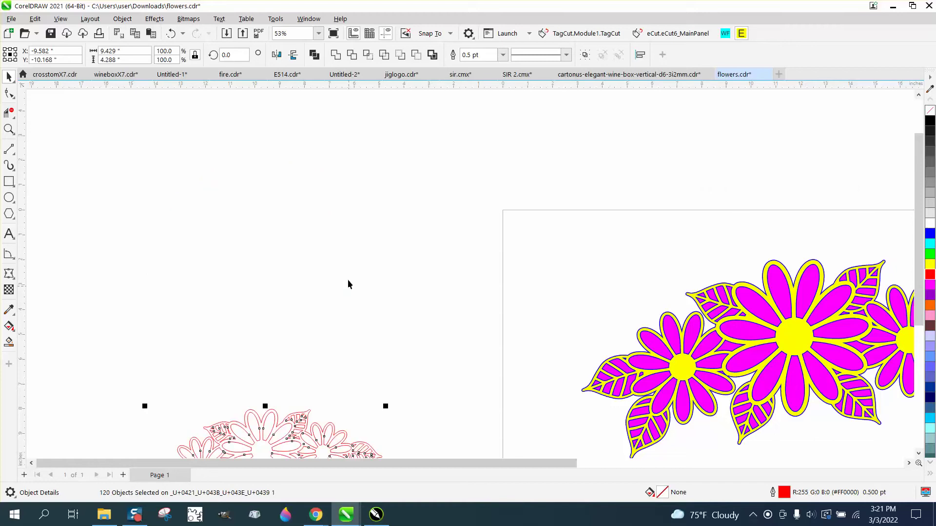
key("Up")
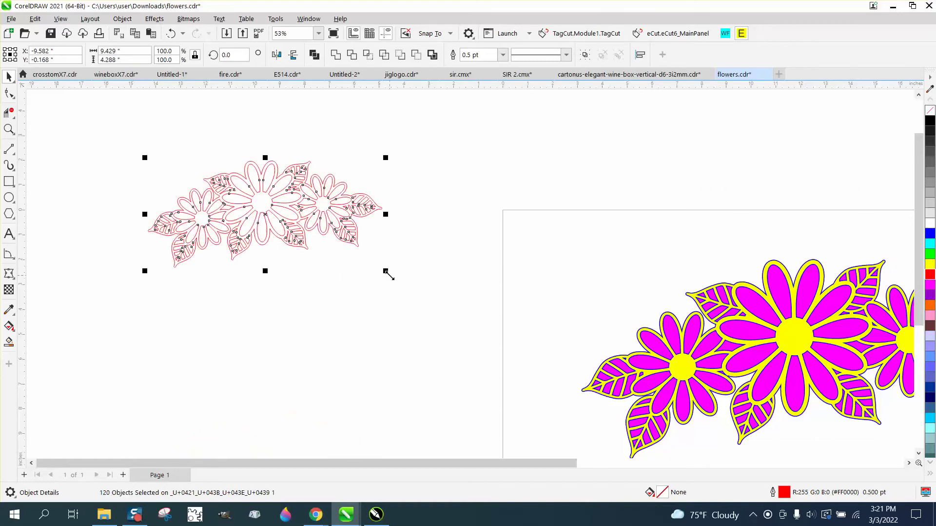
left_click(428, 241)
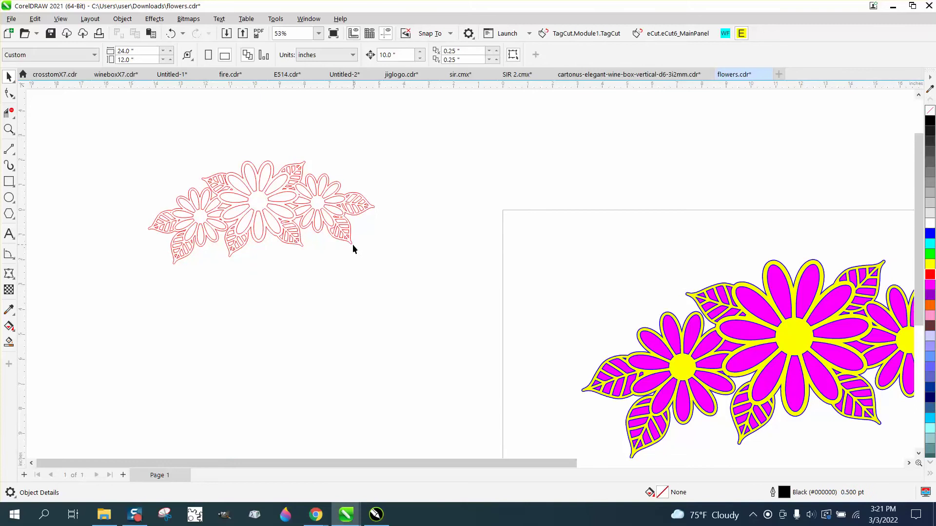
left_click(351, 243)
key("Down")
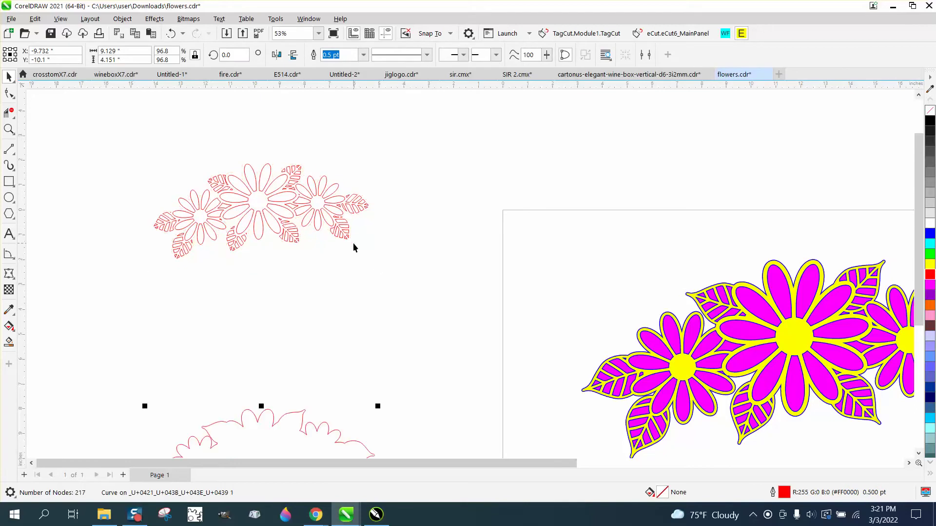
Group all the inner petal and leaf cut-out curves of the red flower outline
scroll(306, 257, "down", 1)
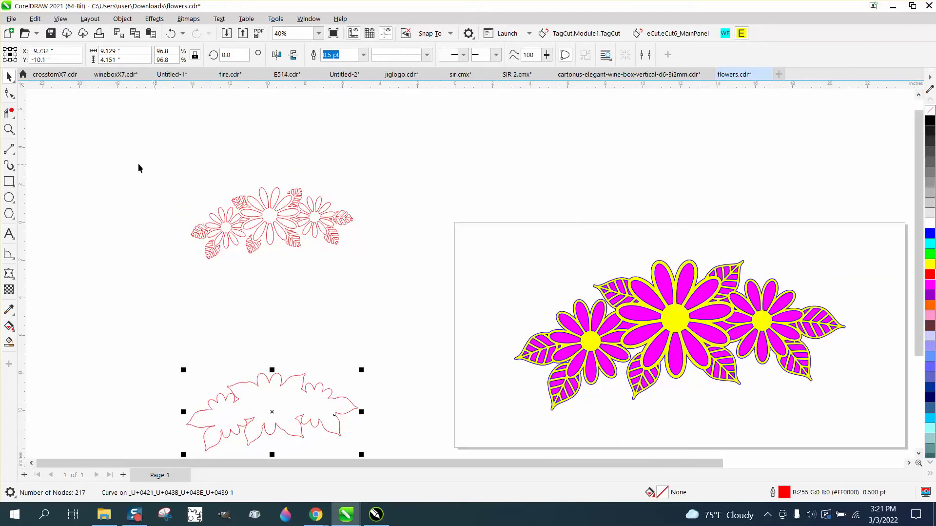
left_click(9, 130)
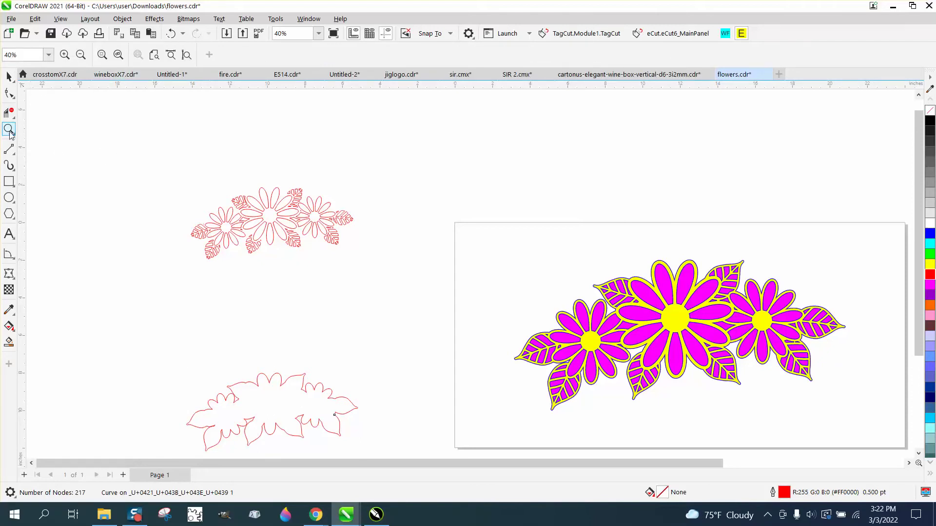
left_click_drag(455, 314, 495, 327)
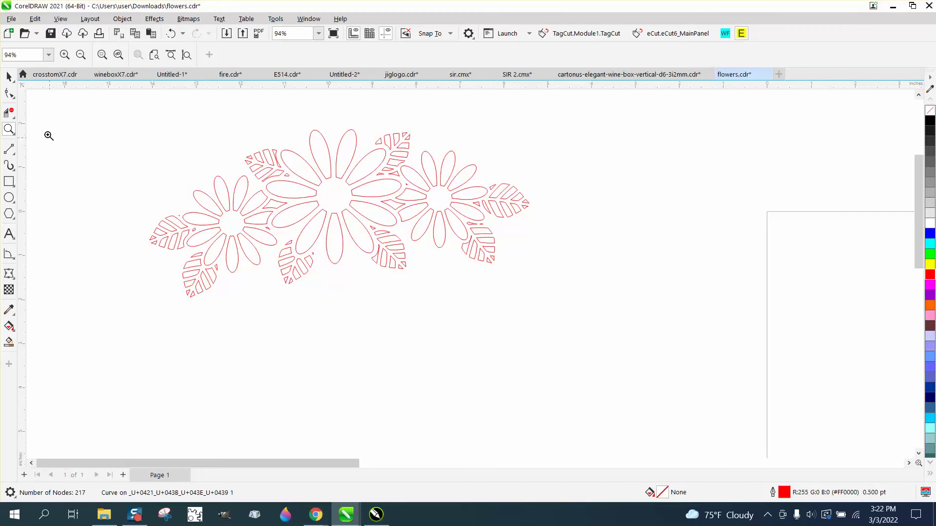
left_click(9, 77)
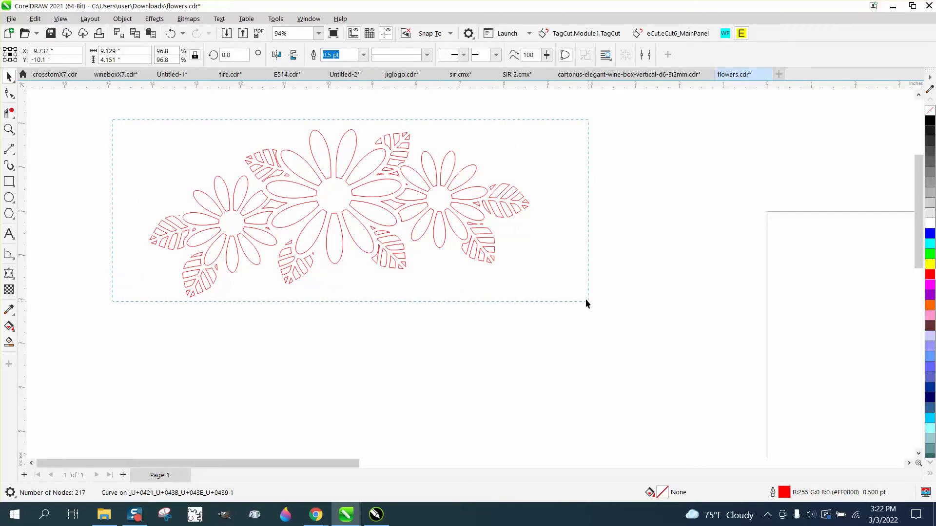
left_click_drag(586, 300, 586, 300)
left_click(122, 18)
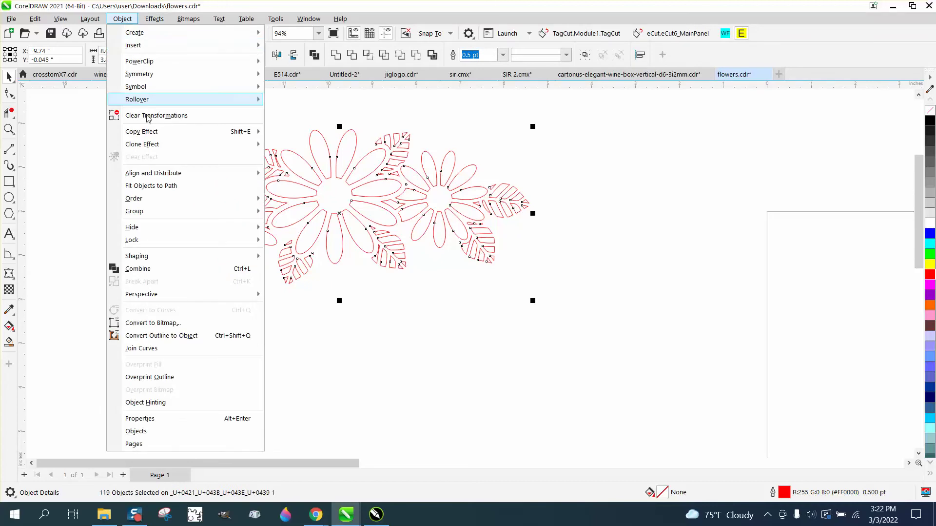
mouse_move(159, 211)
left_click(280, 212)
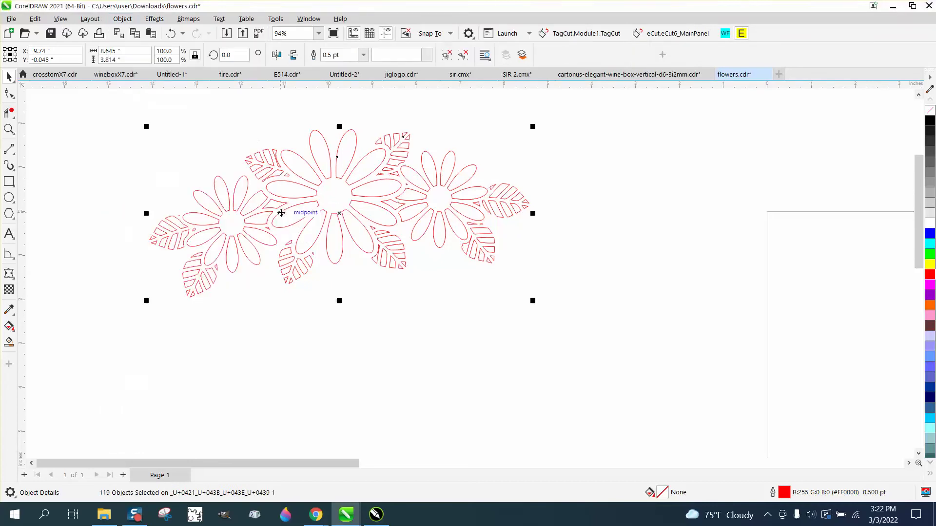
Try an inside contour of 1 step with a 0.03" offset on the grouped cut-outs, inspect it, and undo it
left_click(154, 18)
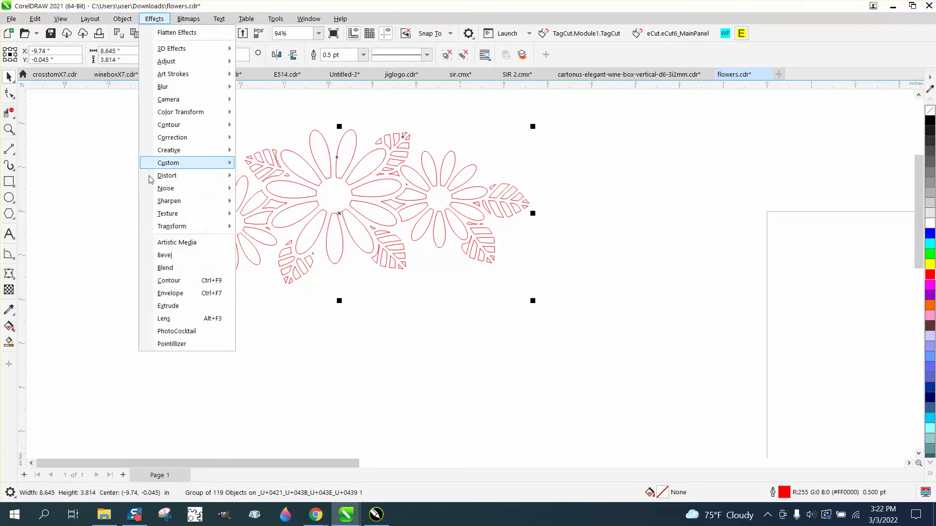
left_click(168, 280)
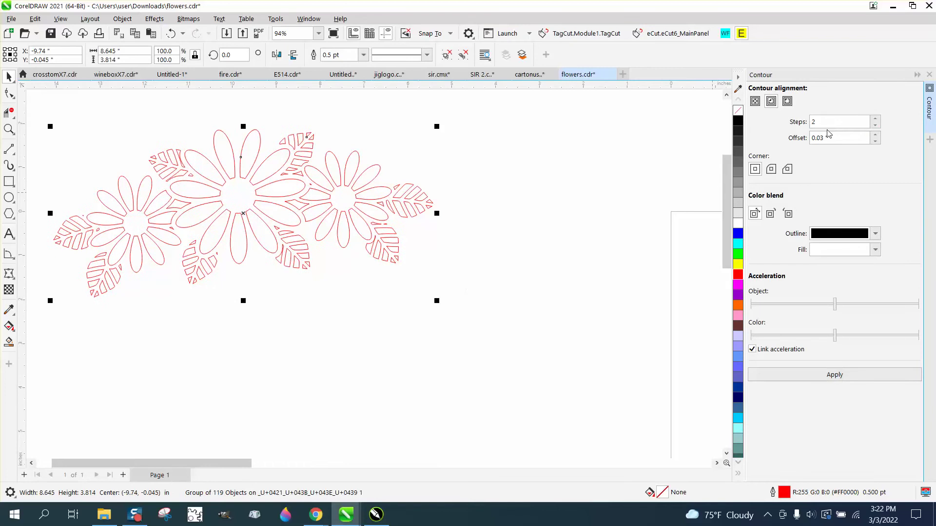
left_click(833, 137)
left_click(835, 375)
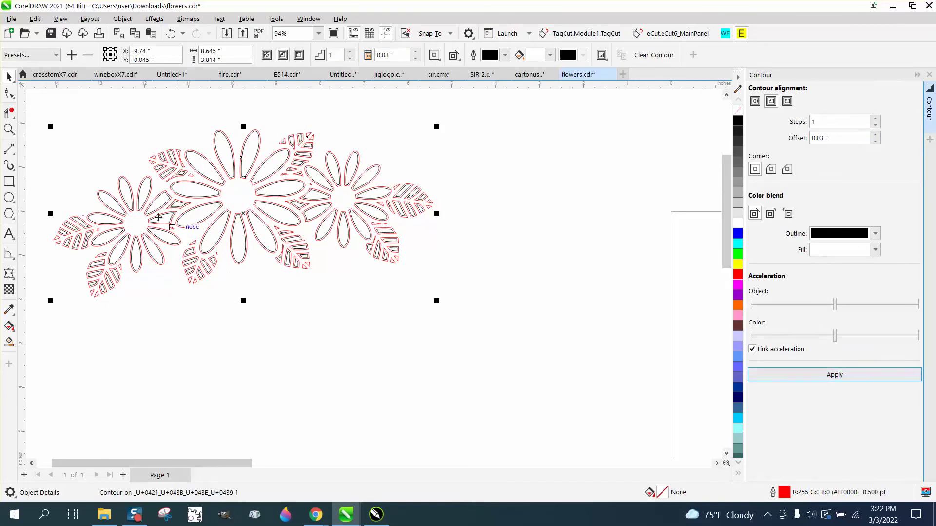
left_click(9, 129)
left_click_drag(229, 122, 313, 162)
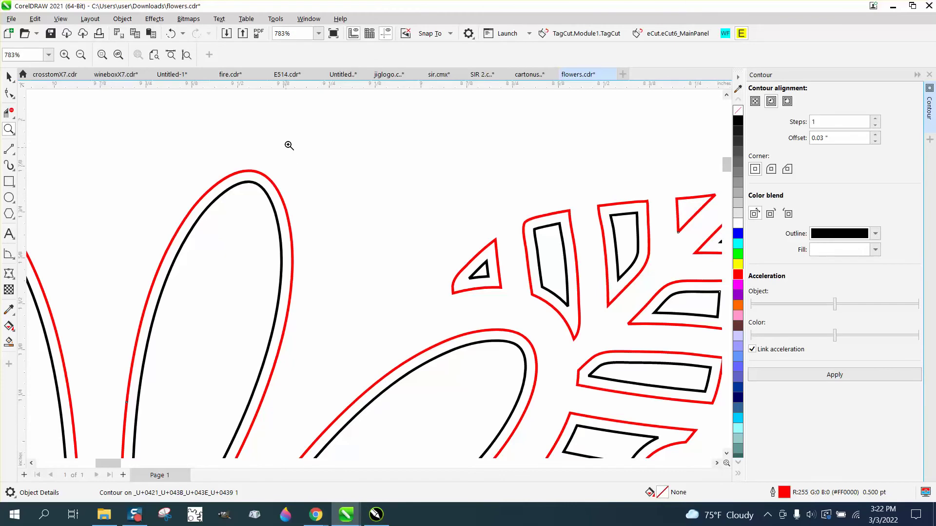
scroll(289, 145, "down", 2)
scroll(377, 236, "down", 5)
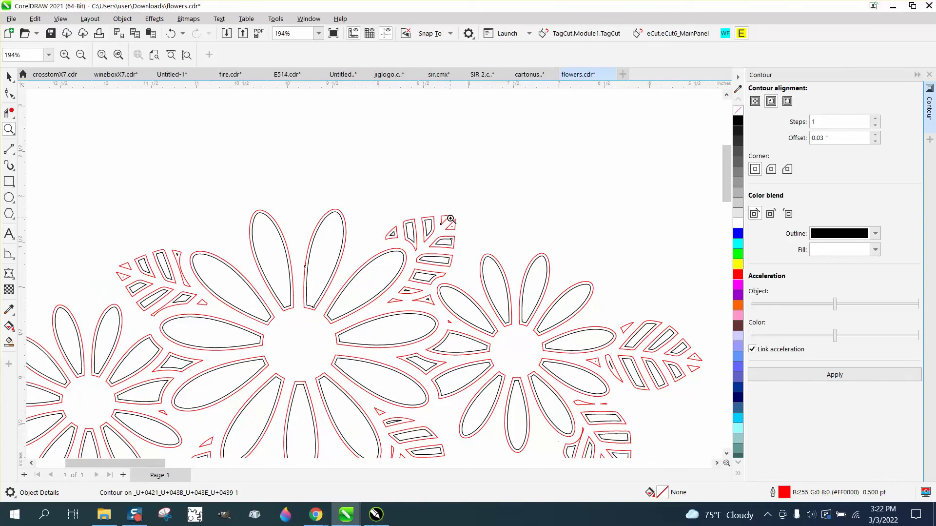
left_click(171, 33)
scroll(192, 213, "down", 2)
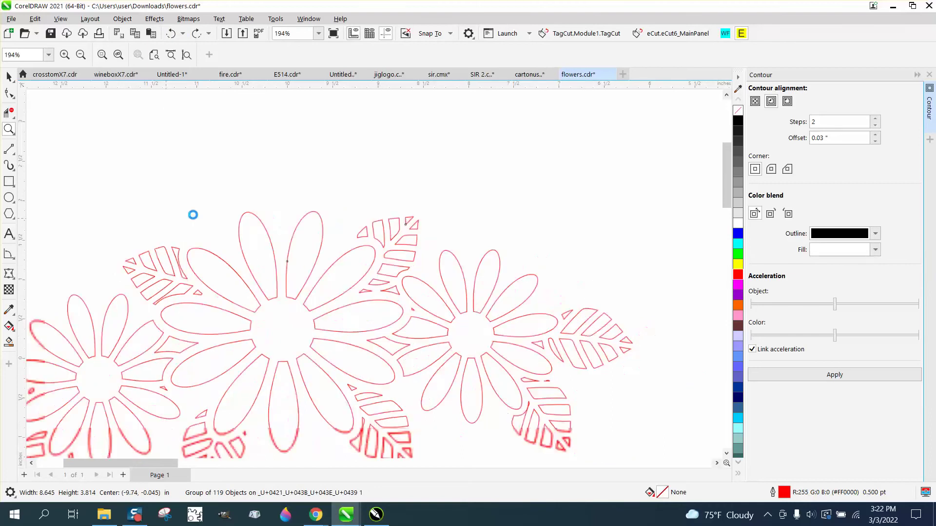
scroll(319, 182, "down", 1)
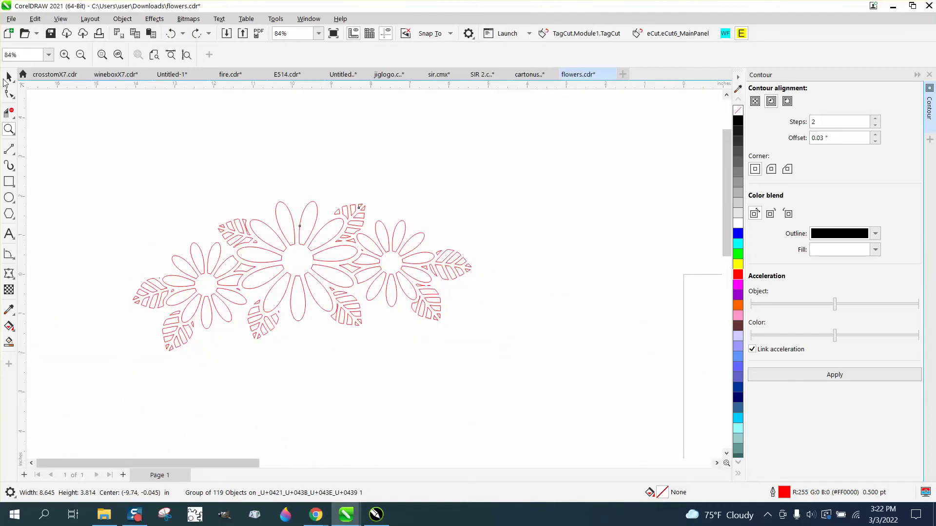
Nudge the outer silhouette 10 inches up, back around the grouped cut-outs
left_click(8, 76)
scroll(274, 183, "down", 2)
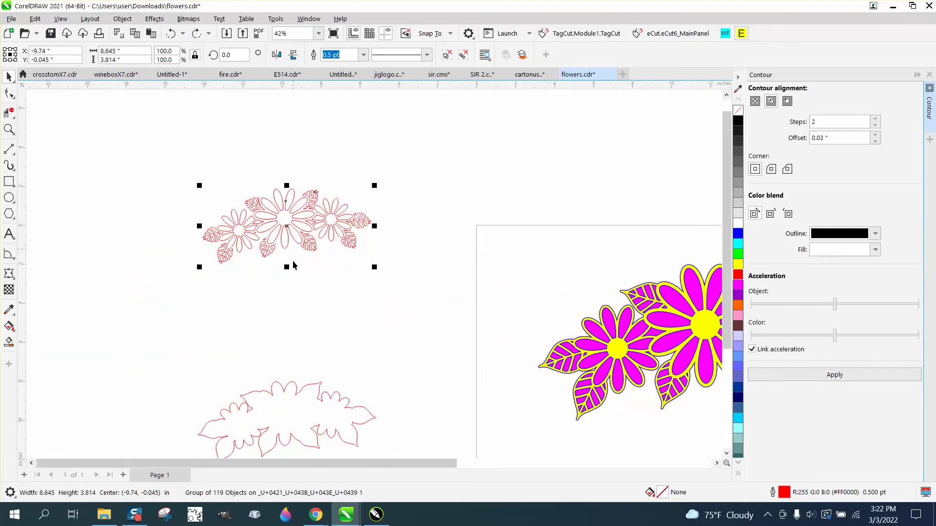
left_click(299, 404)
key("Up")
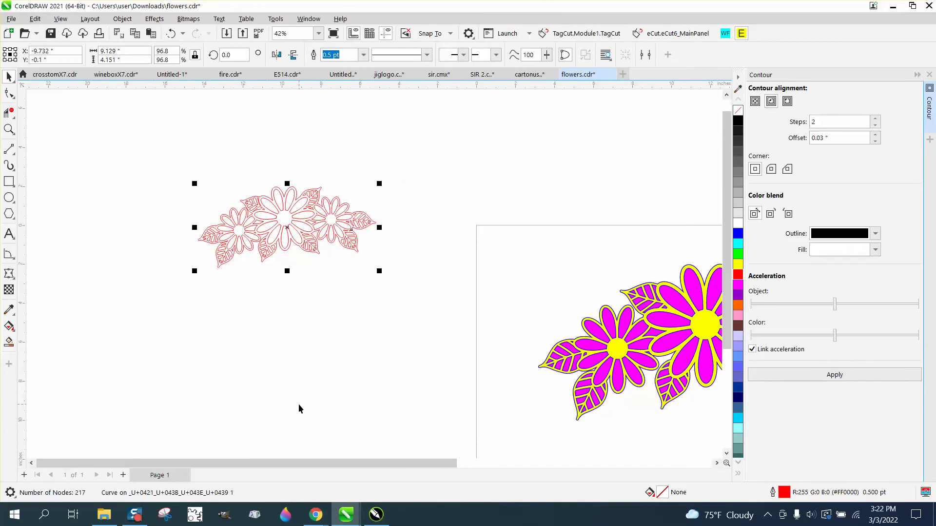
Enlarge the silhouette and grouped cut-outs together to about 19.28 by 8.77 inches and shift them clear of the page
left_click_drag(142, 161, 412, 288)
scroll(282, 273, "down", 1)
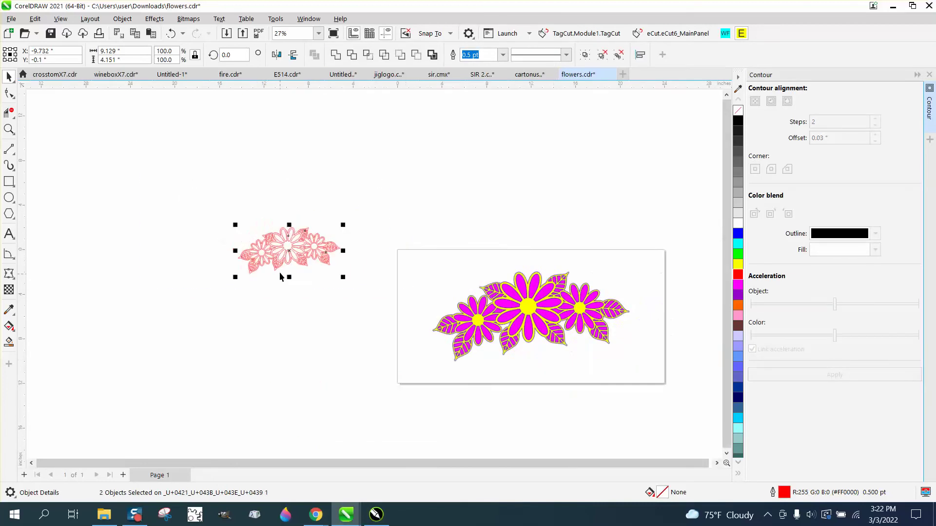
left_click_drag(343, 225, 457, 173)
left_click_drag(351, 218, 288, 220)
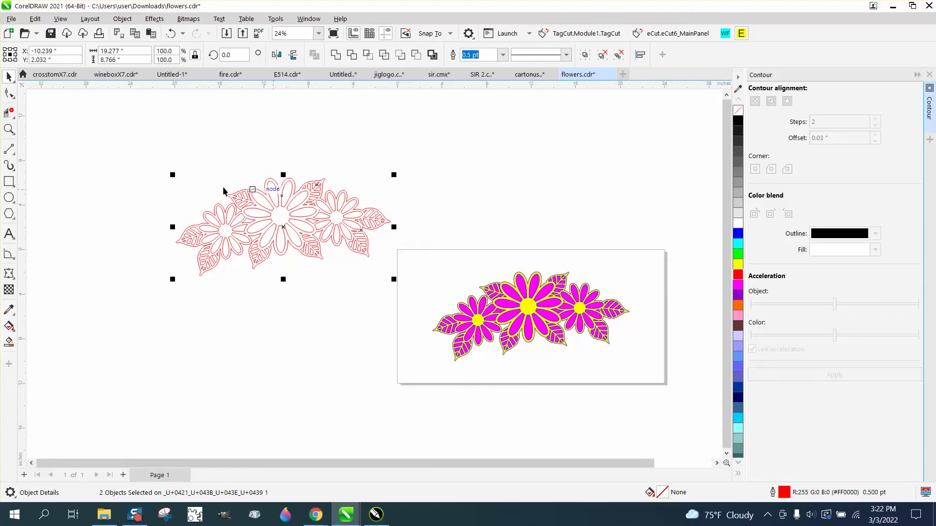
Nudge the enlarged outer silhouette 10 inches down, off the grouped cut-outs
left_click(10, 129)
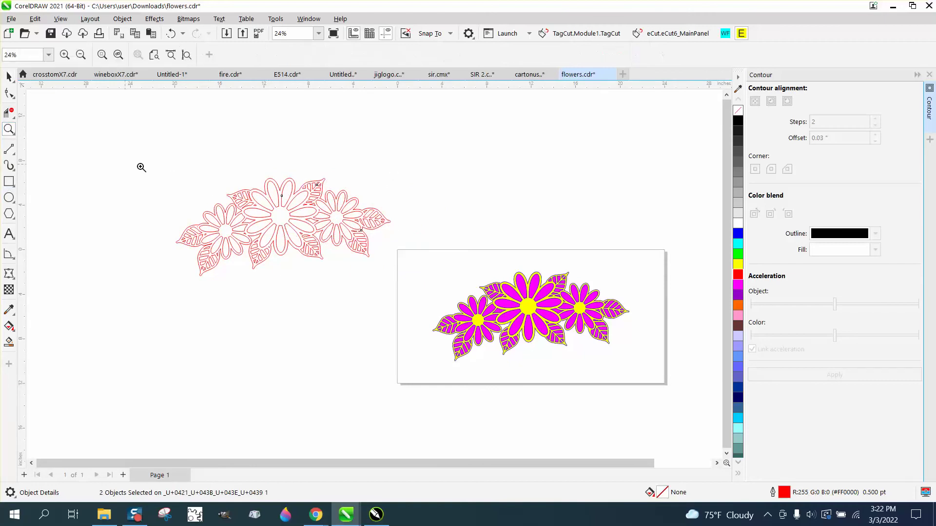
left_click_drag(161, 171, 424, 270)
left_click(9, 77)
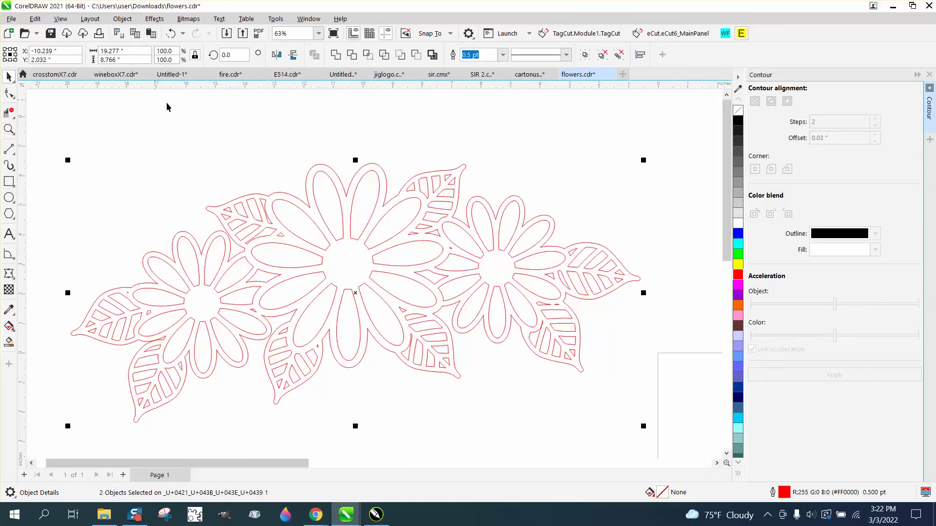
scroll(166, 101, "down", 2)
left_click(360, 286)
left_click(369, 281)
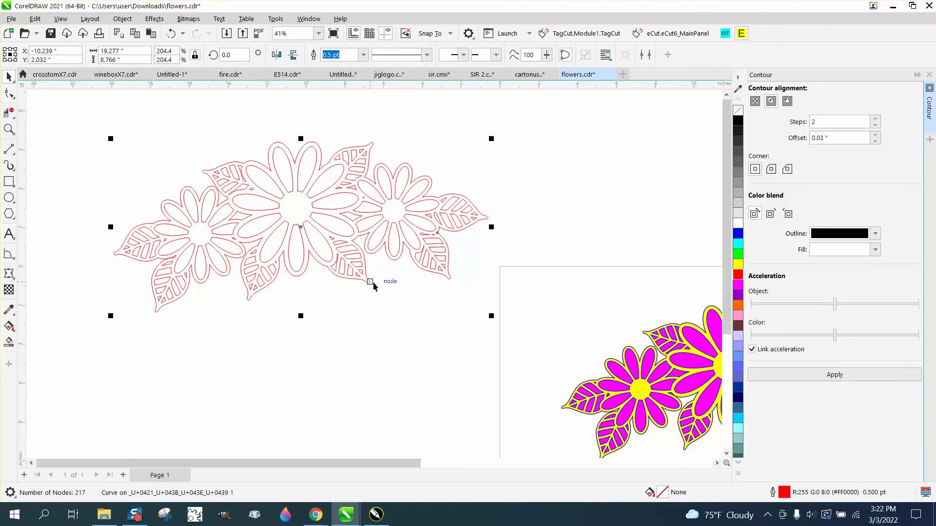
key("Down")
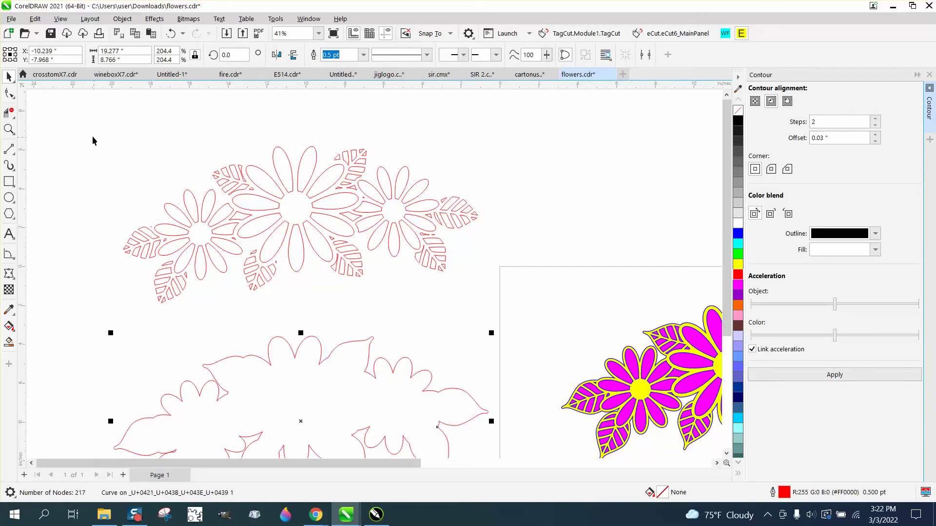
Apply an inside contour of 1 step with a 0.03" offset to the enlarged cut-out group
left_click_drag(90, 144, 417, 260)
left_click_drag(497, 297, 496, 296)
left_click(406, 231)
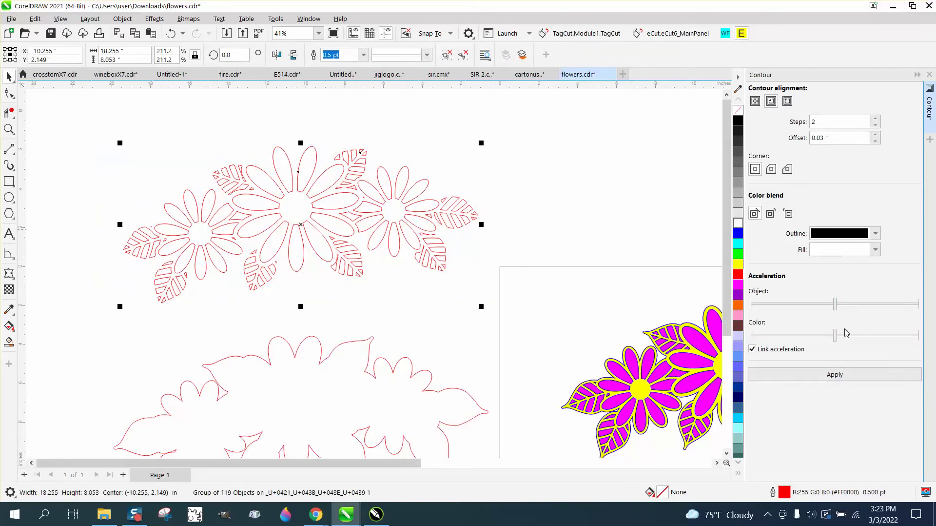
left_click(838, 381)
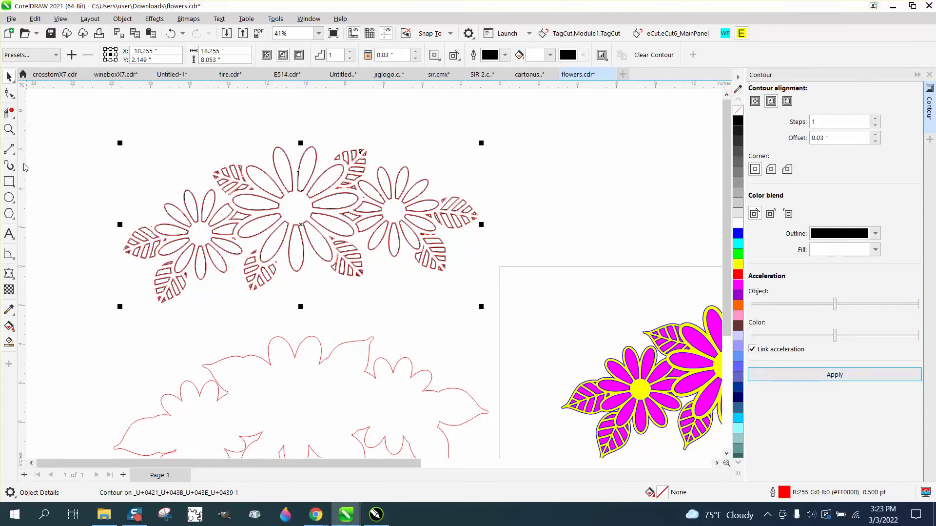
left_click(9, 128)
left_click_drag(180, 159, 305, 214)
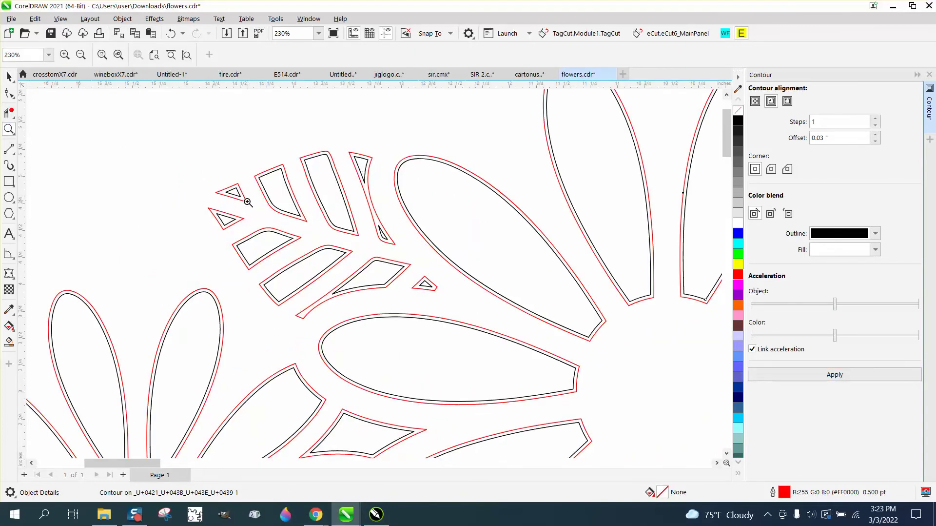
scroll(248, 202, "down", 1)
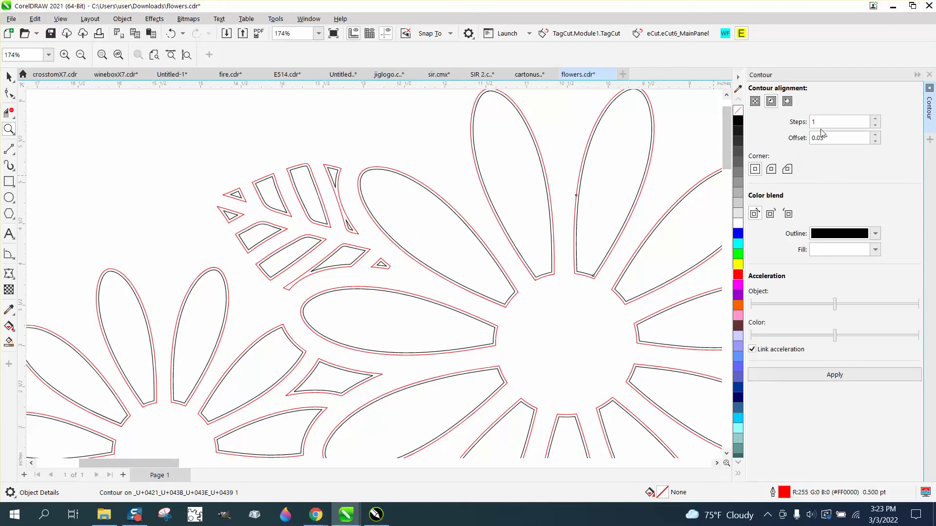
scroll(343, 132, "down", 2)
scroll(342, 131, "down", 5)
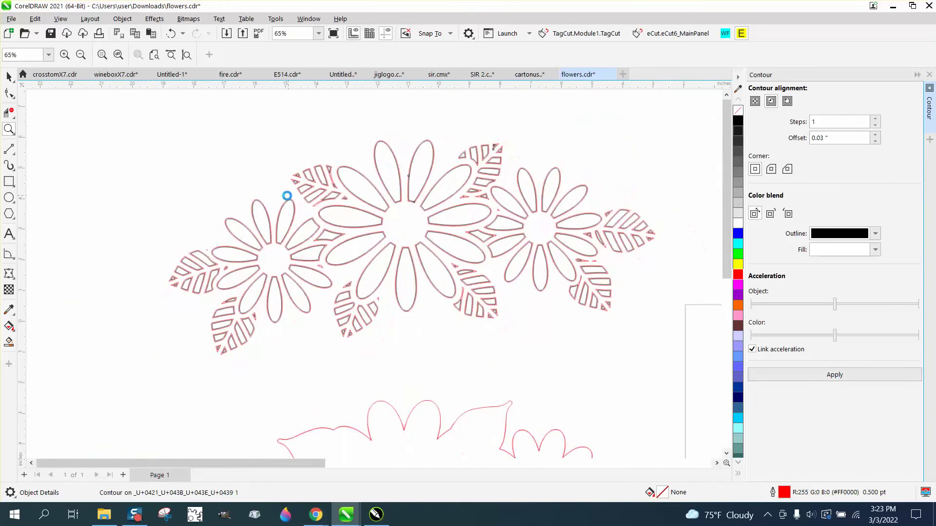
left_click(8, 76)
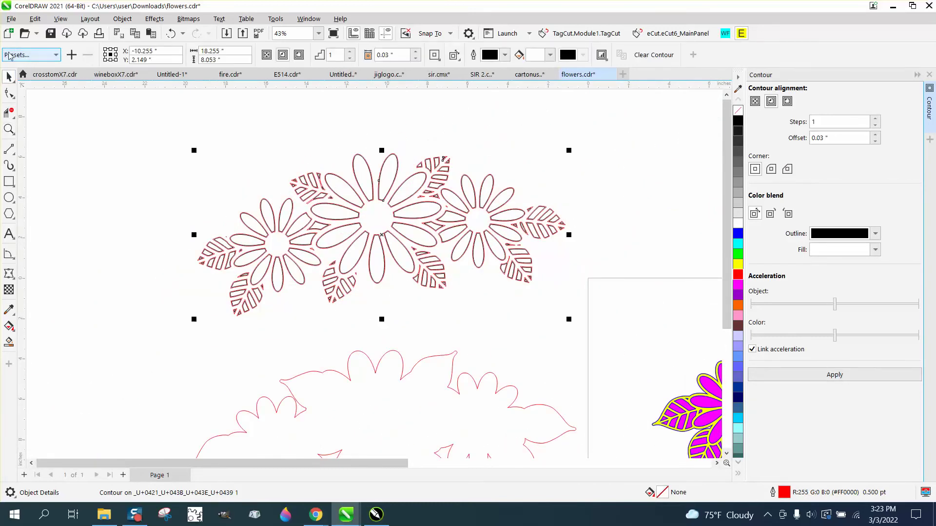
Break the contour apart from the cut-out group and nudge the black inner contour group 20 inches left
left_click(122, 20)
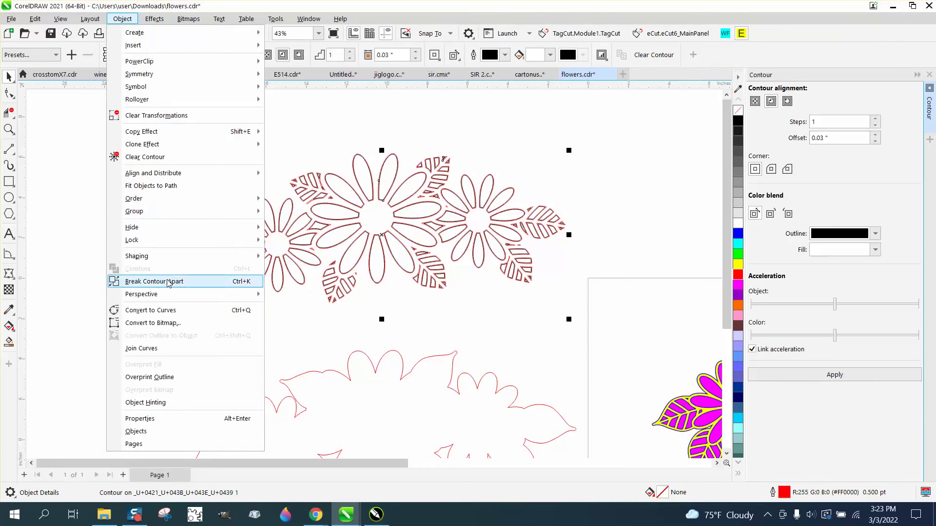
left_click(146, 281)
scroll(580, 127, "down", 1)
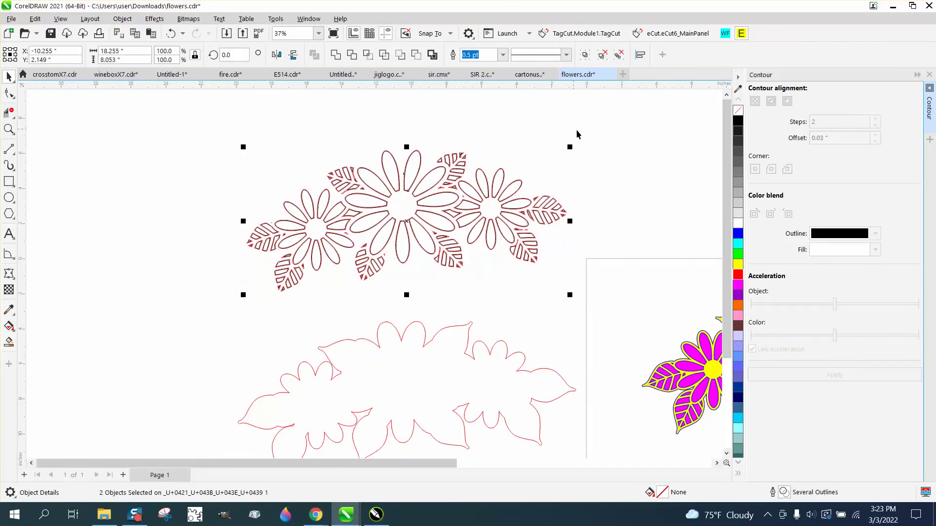
scroll(633, 137, "down", 2)
left_click(639, 148)
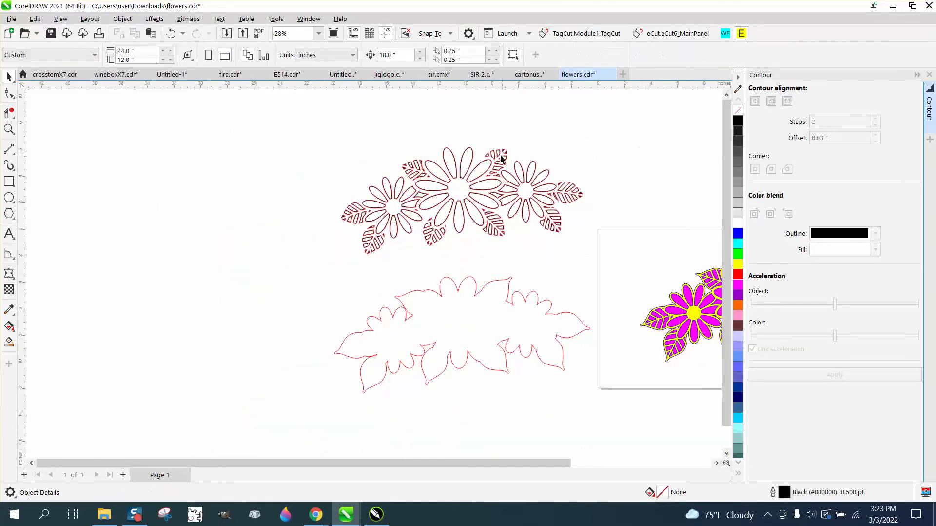
left_click(471, 159)
key("Left")
key("Left")
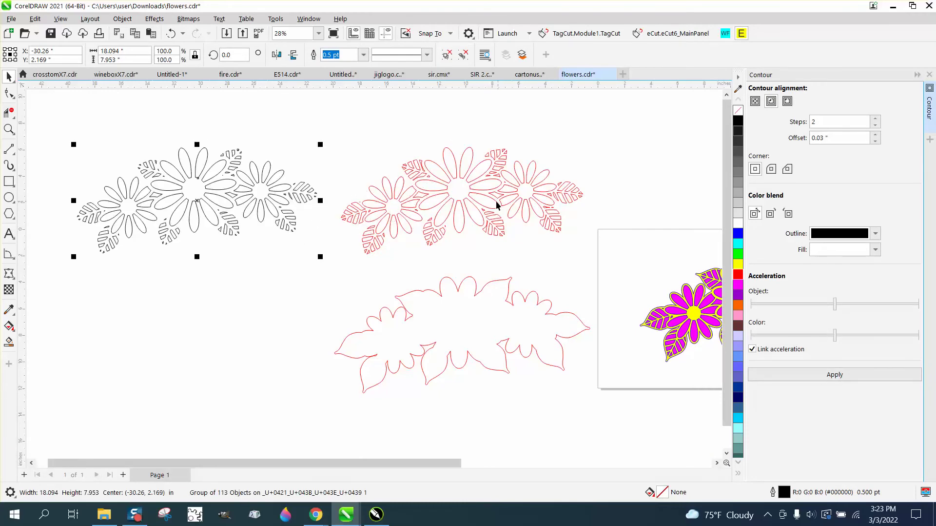
Duplicate the outer silhouette twice, placing one copy around the red cut-outs and the other around the black contour cut-outs
left_click(476, 295)
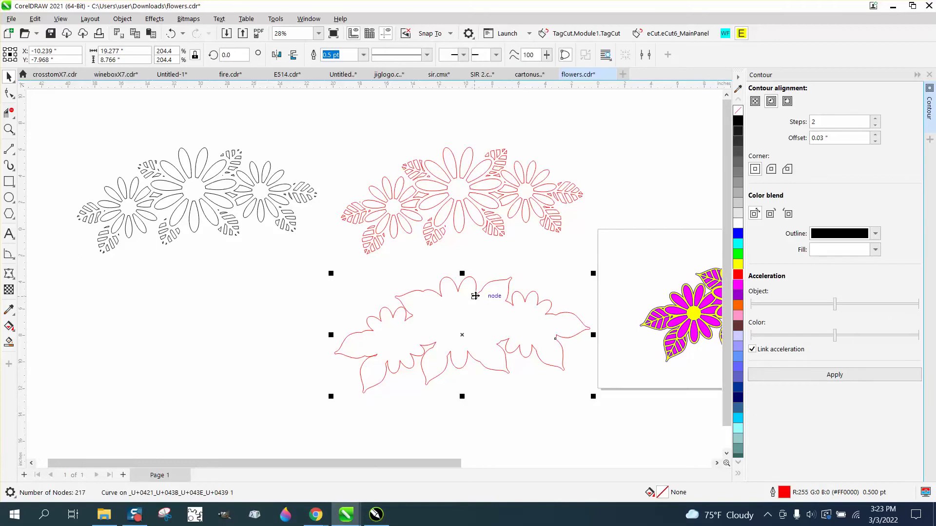
key("Up")
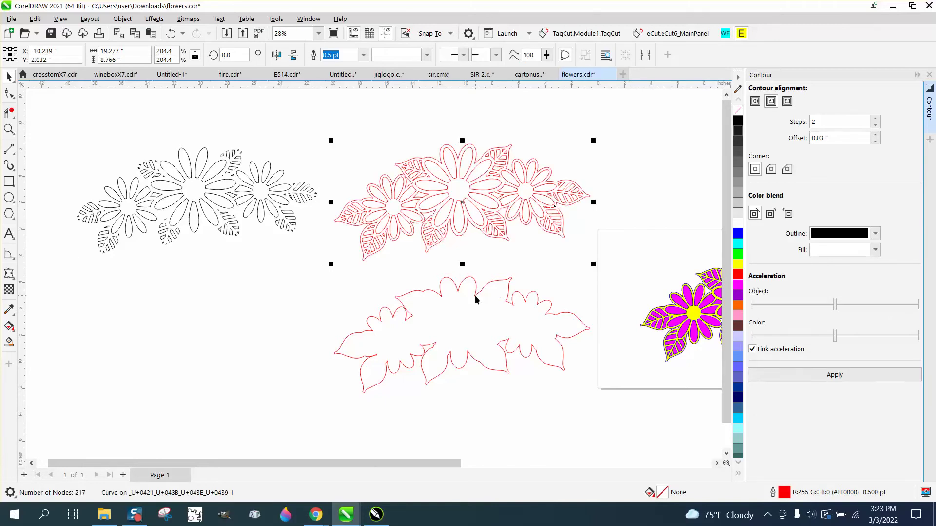
key("ctrl+z")
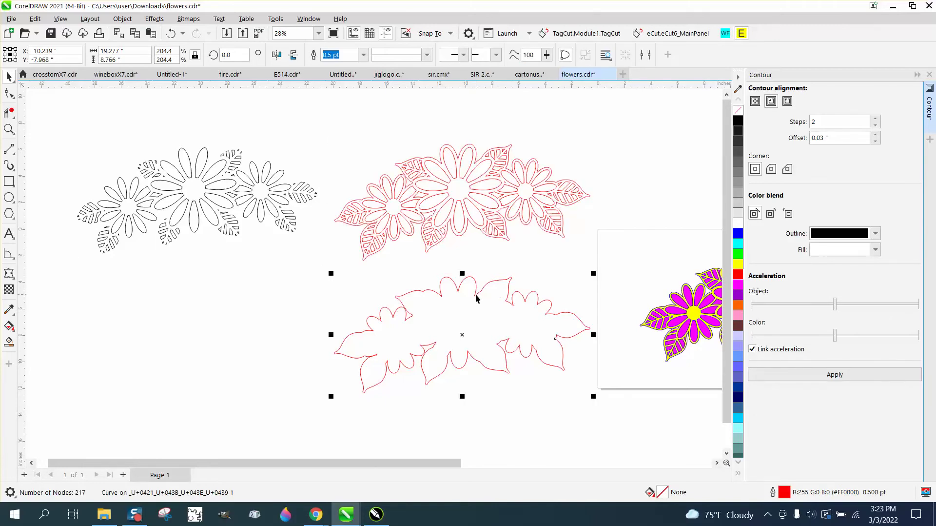
key("plus")
key("Left")
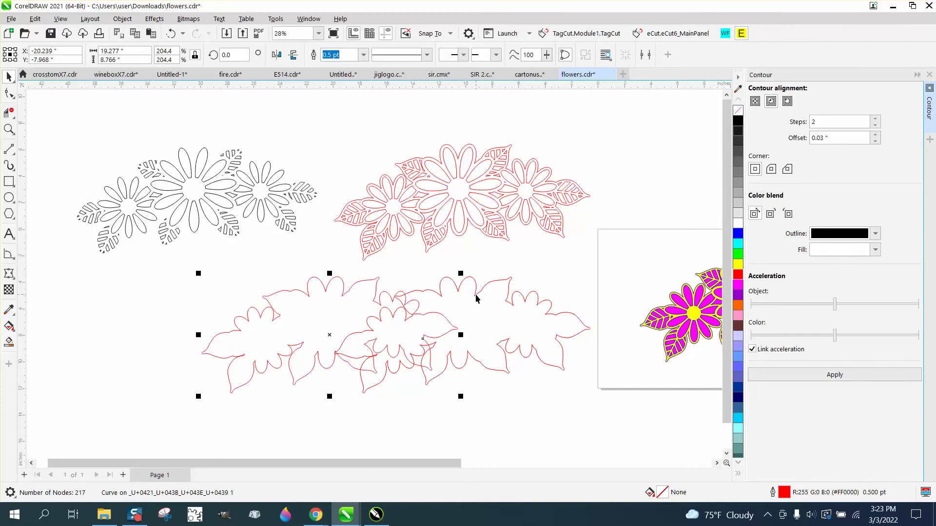
key("Left")
key("Up")
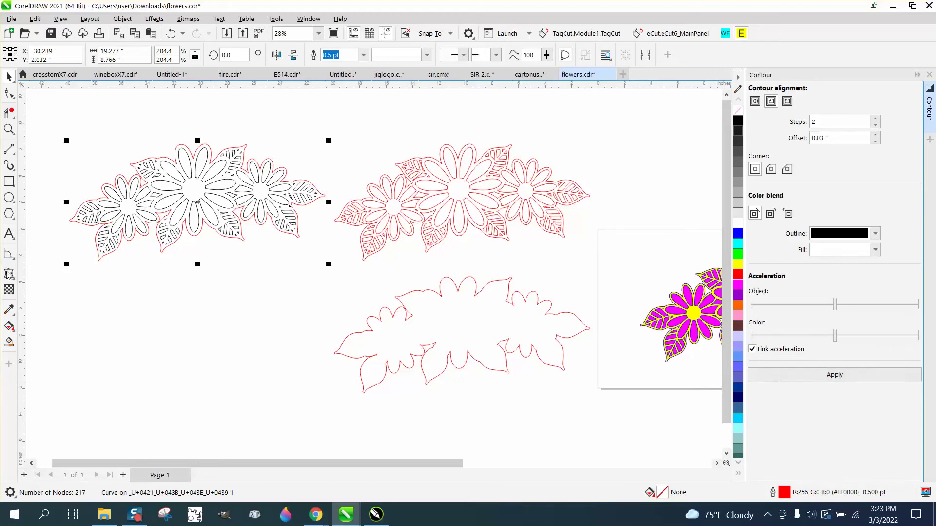
Smart-fill the area between the silhouette and the black cut-outs in green without outline, and nudge the filled shape 10 inches down
left_click(9, 326)
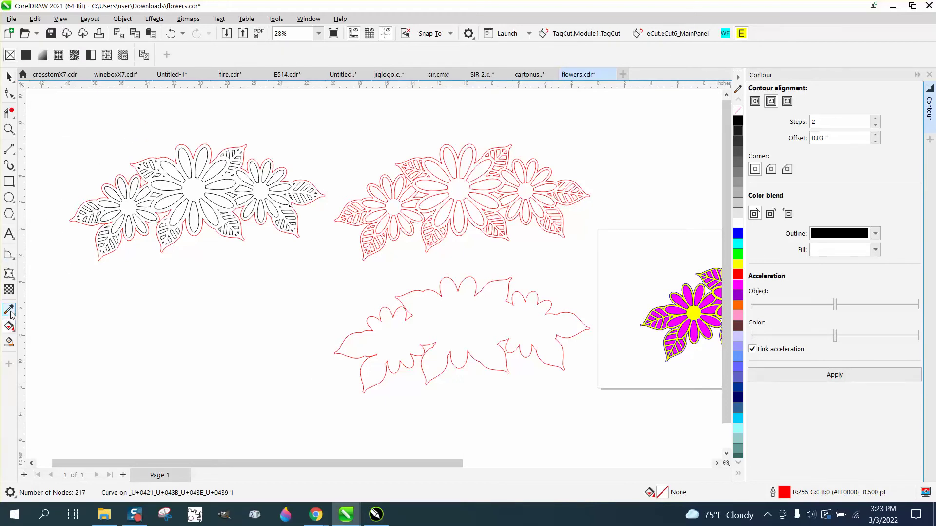
left_click(9, 341)
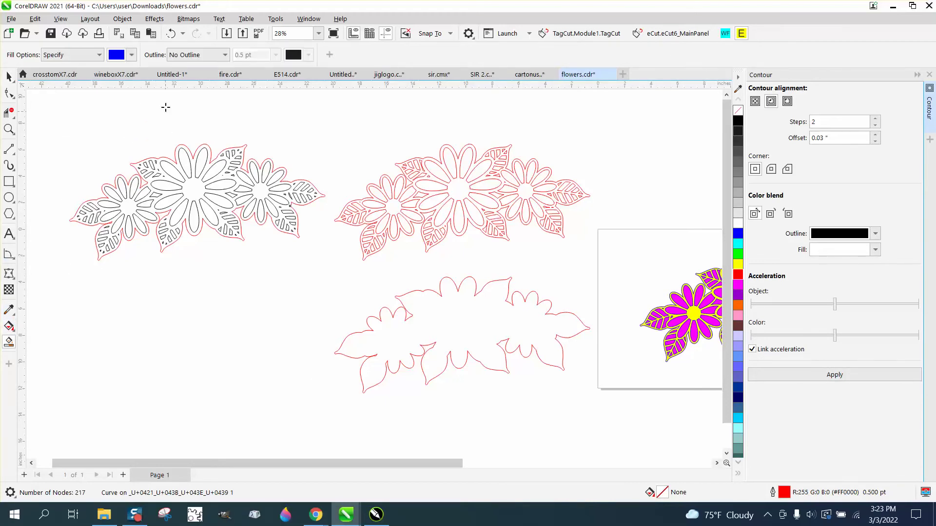
left_click(132, 54)
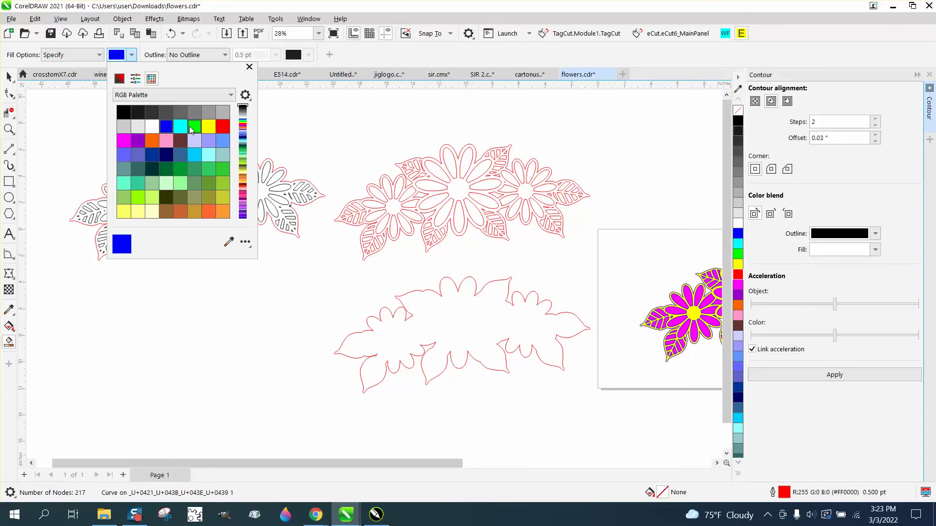
left_click(194, 127)
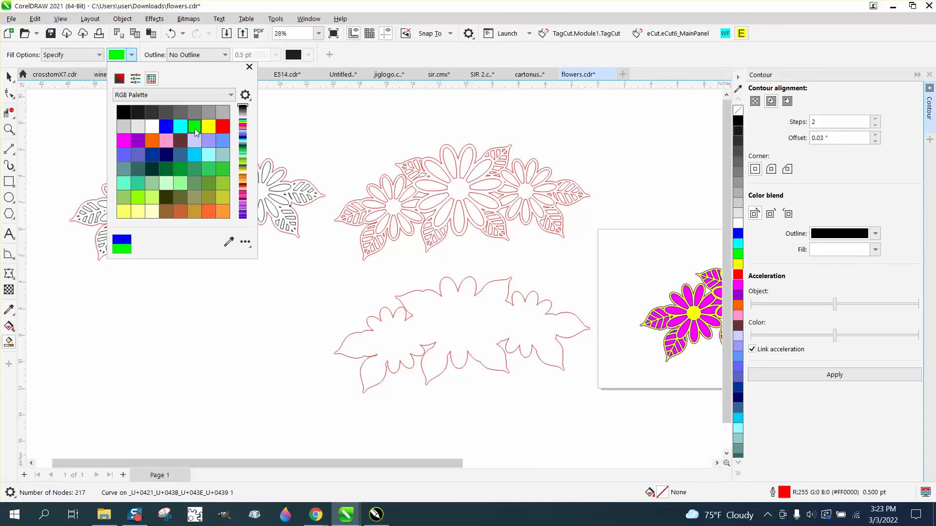
left_click(285, 172)
left_click(286, 170)
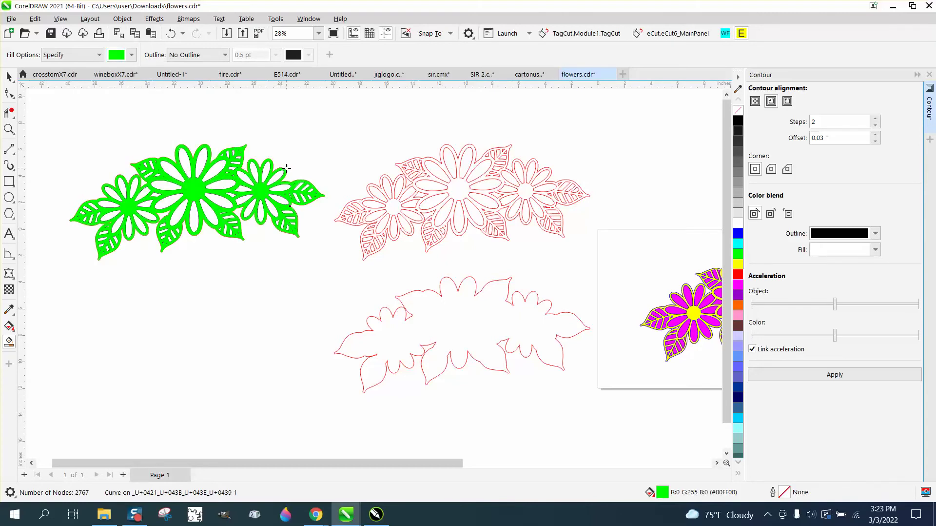
key("Down")
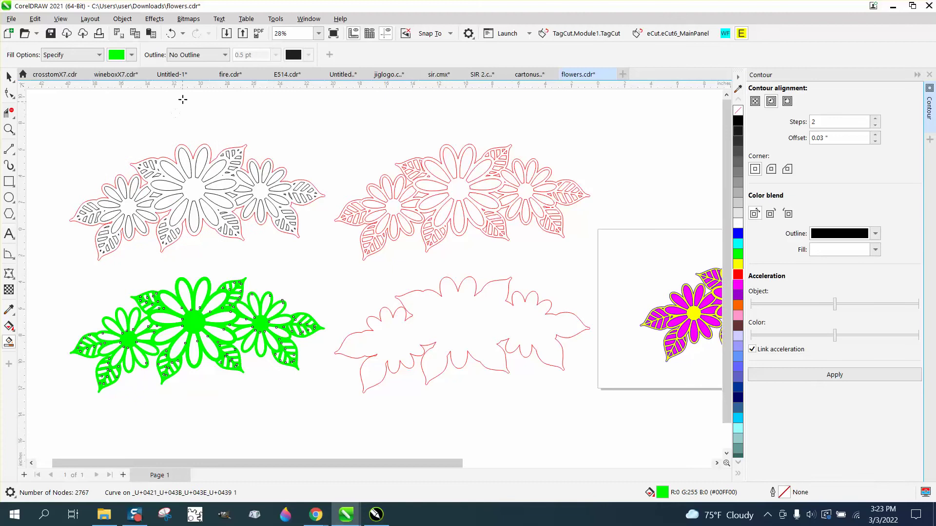
Smart-fill the area between the silhouette and the red cut-outs in yellow, and move that shape 20 inches left and 10 inches down onto the green one
left_click(132, 55)
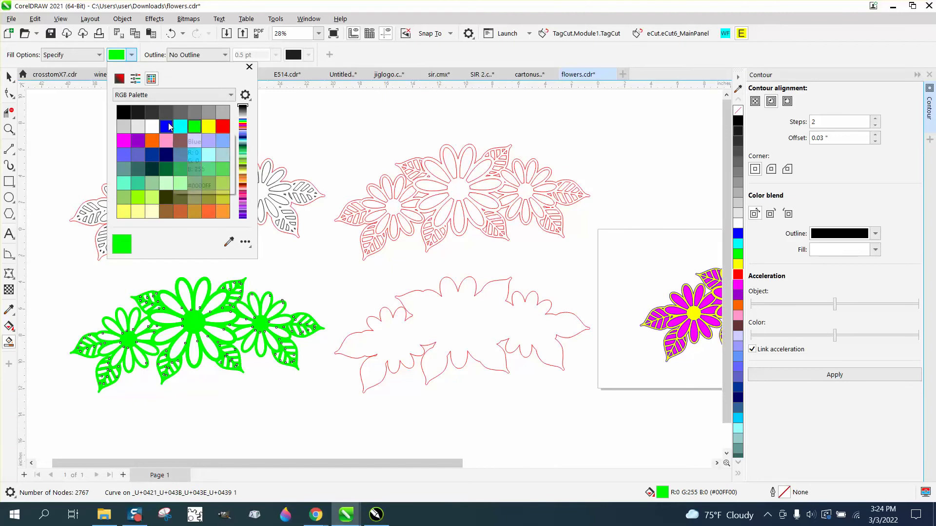
left_click(208, 126)
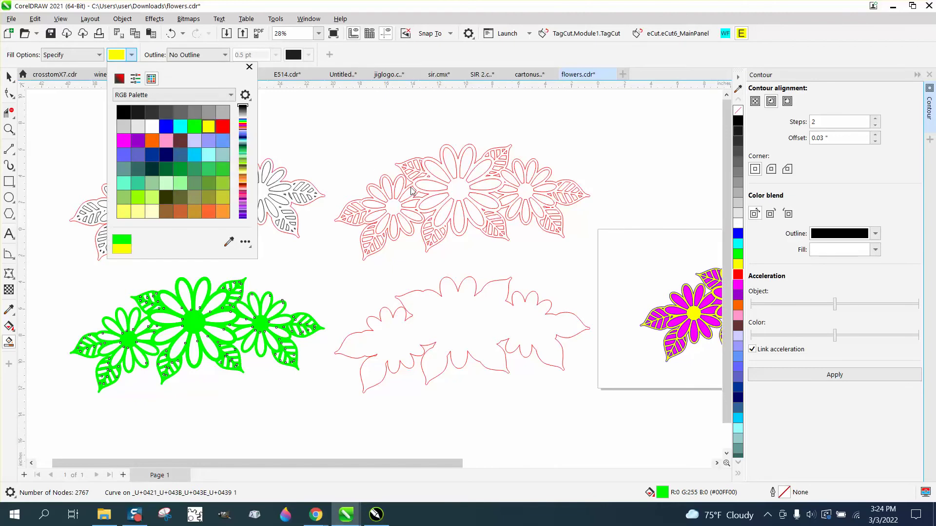
left_click(432, 194)
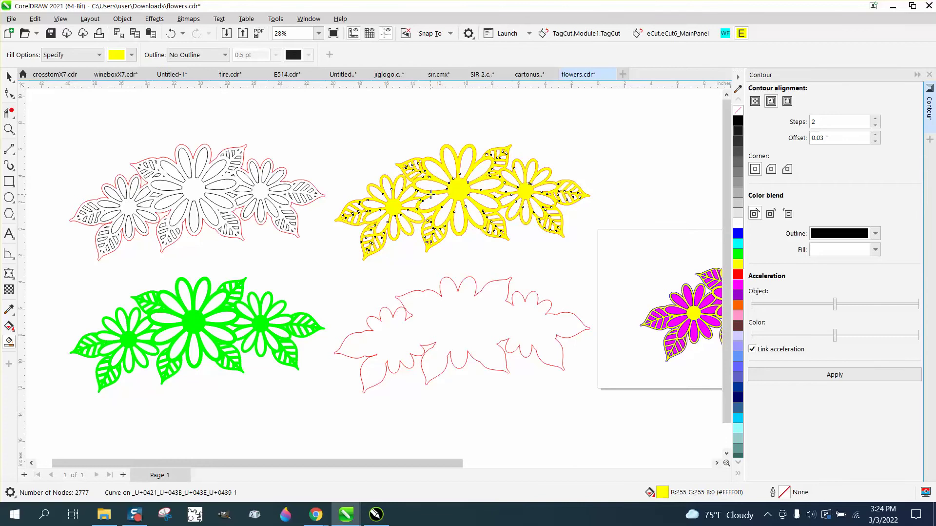
key("Left")
key("Left")
key("Right")
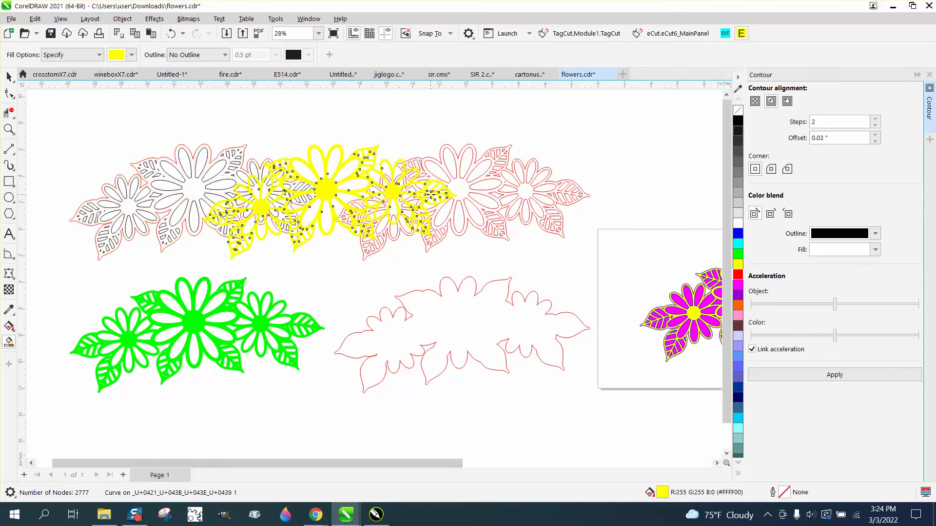
key("Down")
key("Left")
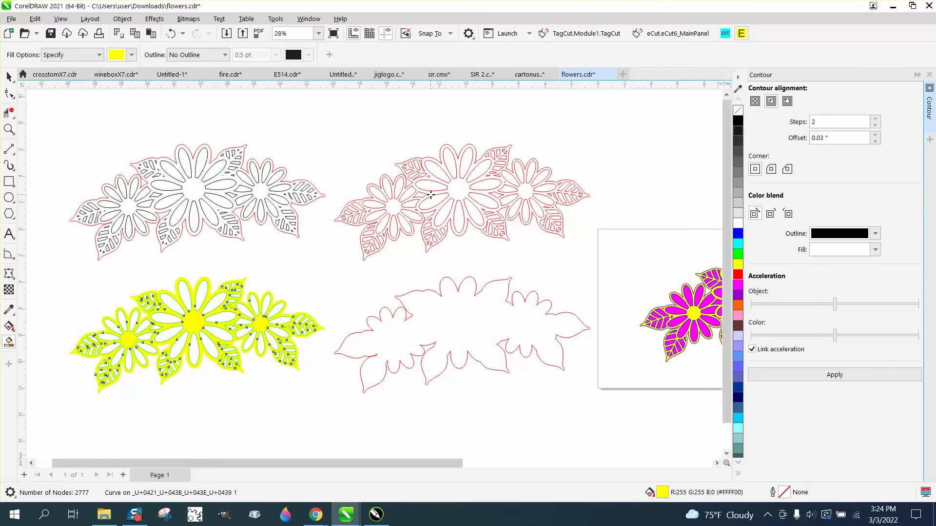
Examine up close how the green layer's edge shows inside the yellow layer's petal and leaf openings
left_click(8, 129)
left_click_drag(124, 271, 263, 328)
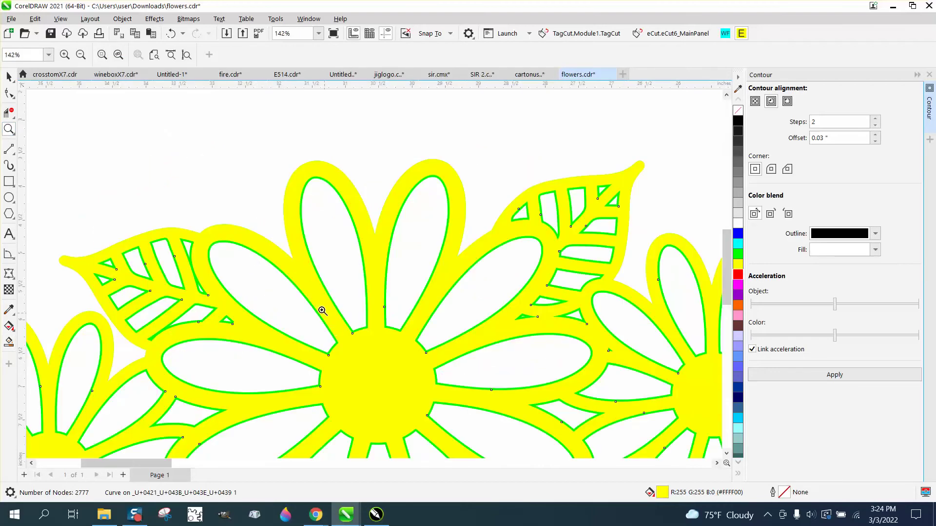
scroll(315, 218, "down", 1)
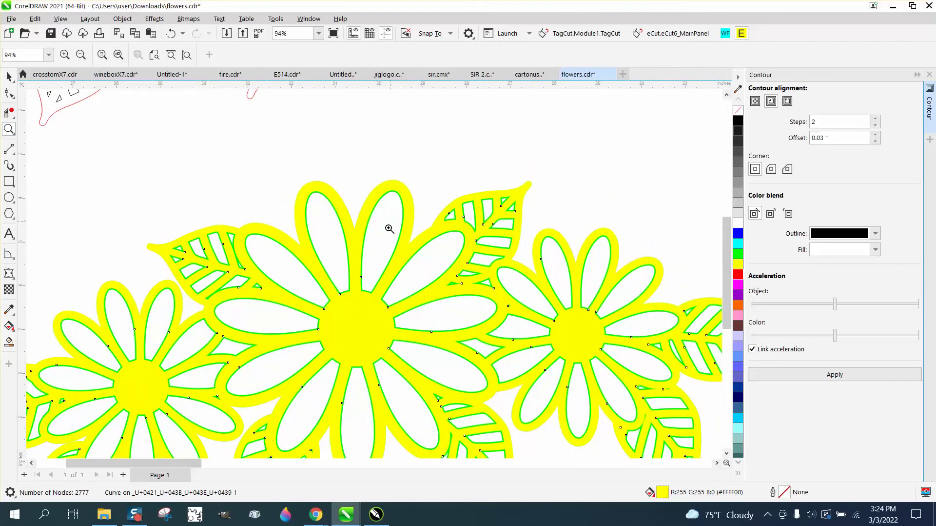
scroll(409, 218, "down", 1)
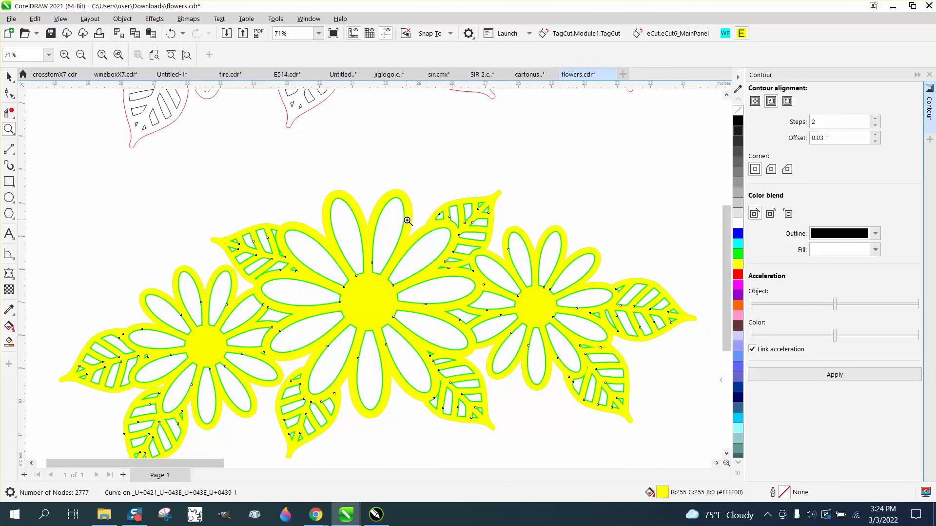
scroll(432, 223, "down", 1)
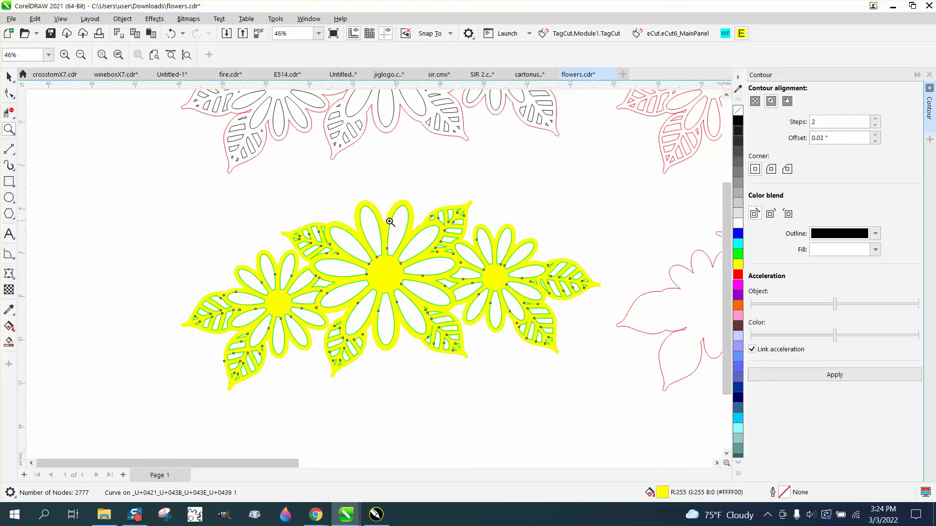
scroll(341, 236, "down", 1)
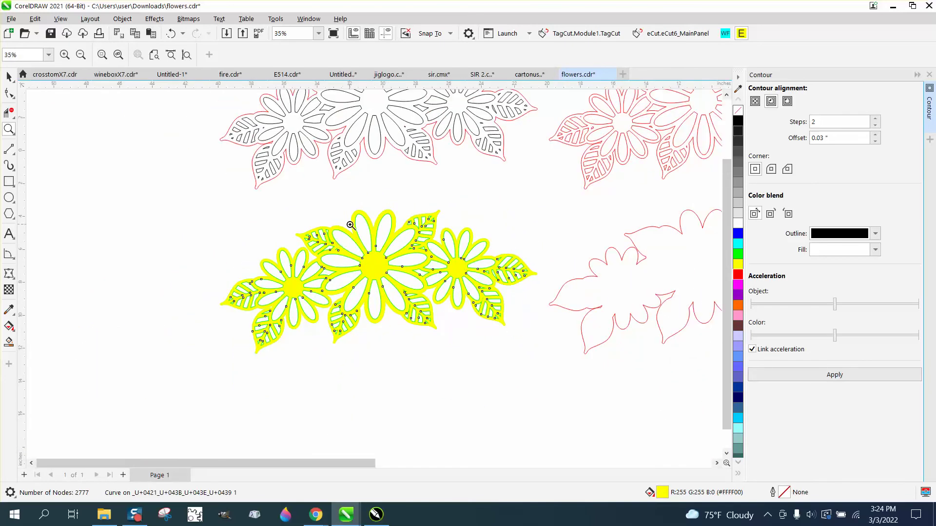
left_click_drag(303, 230, 325, 246)
scroll(318, 241, "down", 5)
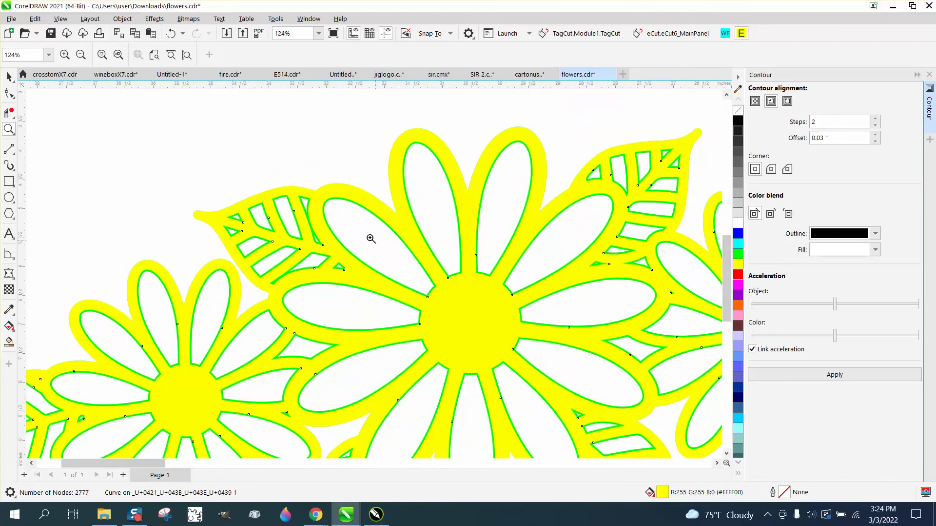
scroll(361, 234, "down", 2)
scroll(361, 236, "down", 1)
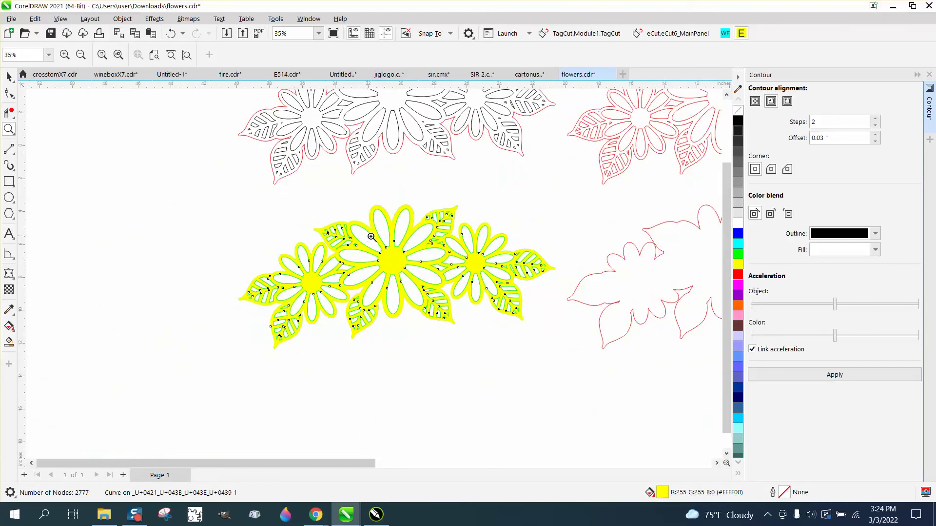
Fill the remaining outer silhouette with magenta and nudge it 20 inches left behind the yellow and green layers
left_click(8, 76)
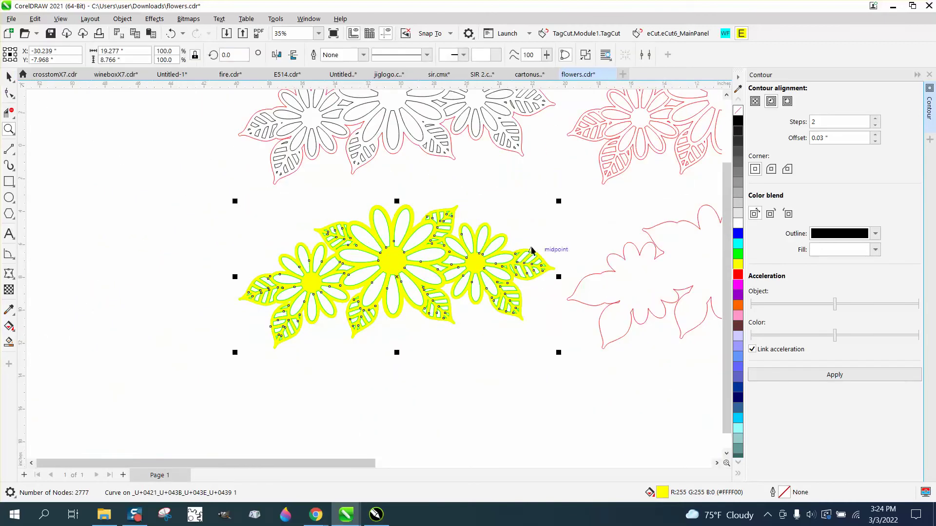
left_click(610, 274)
left_click(691, 287)
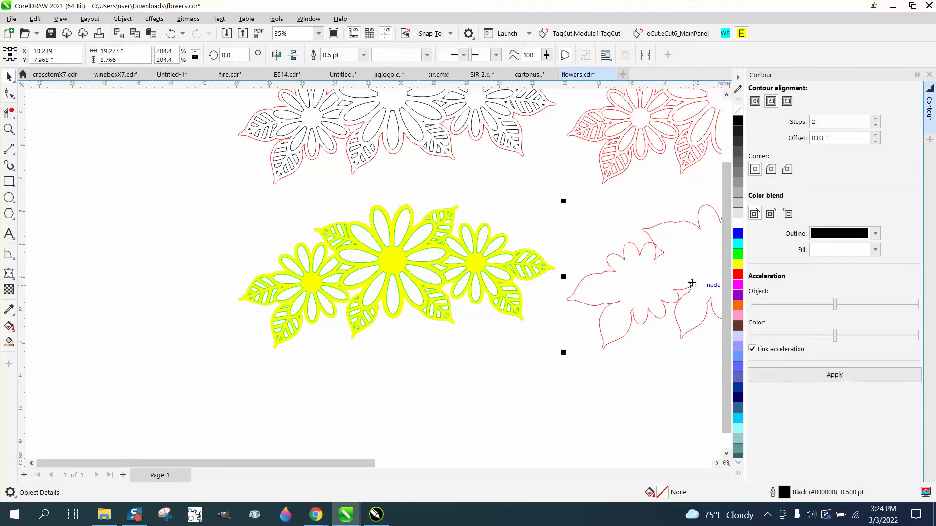
left_click(738, 287)
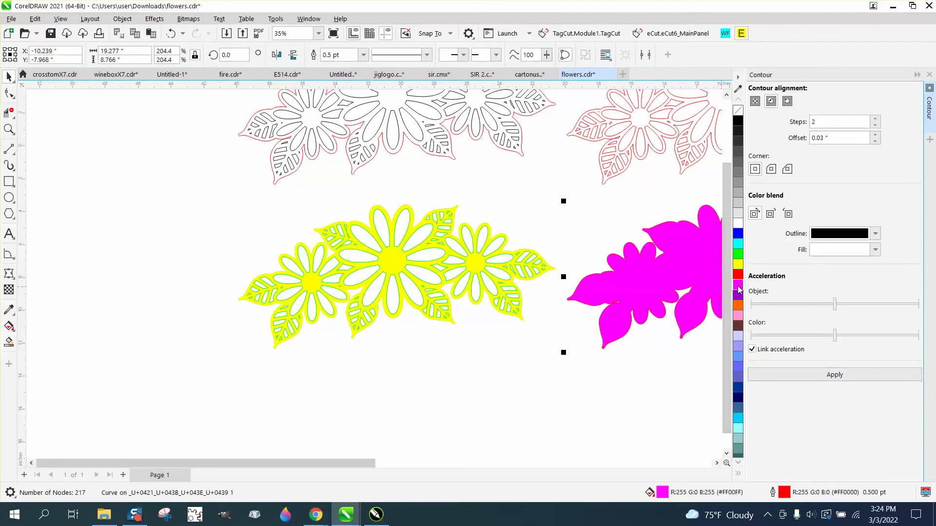
key("Left")
key("Left")
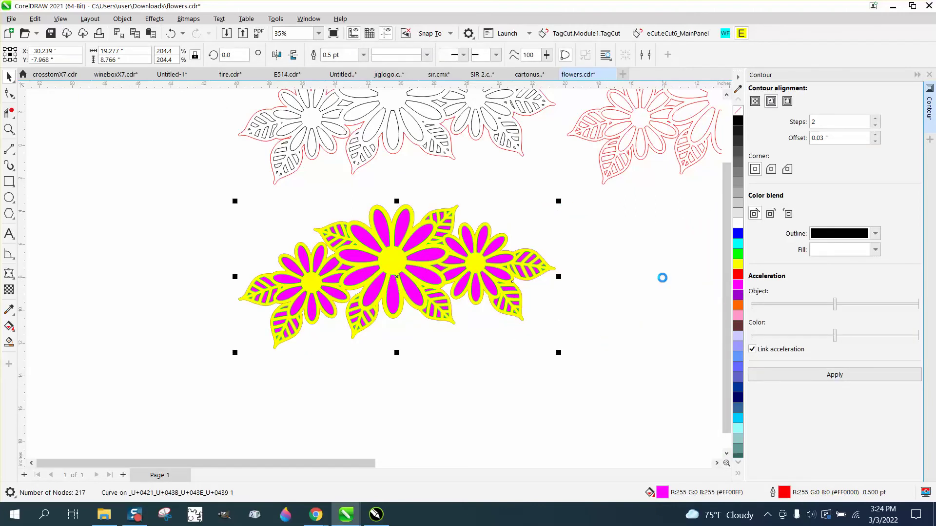
Try a red fill on the backing silhouette and settle on pale lavender (#CCCCFF), viewing the stacked flowers up close
left_click(9, 129)
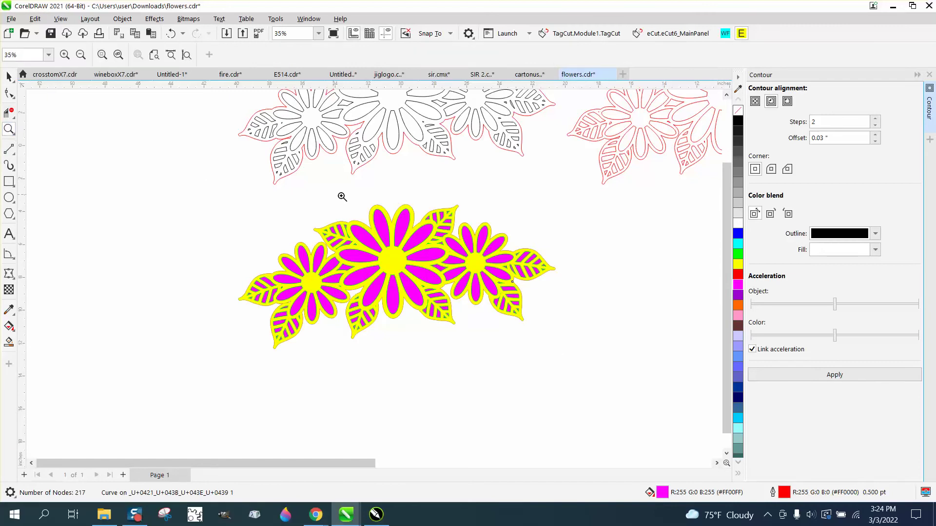
left_click_drag(351, 196, 462, 269)
scroll(377, 241, "down", 3)
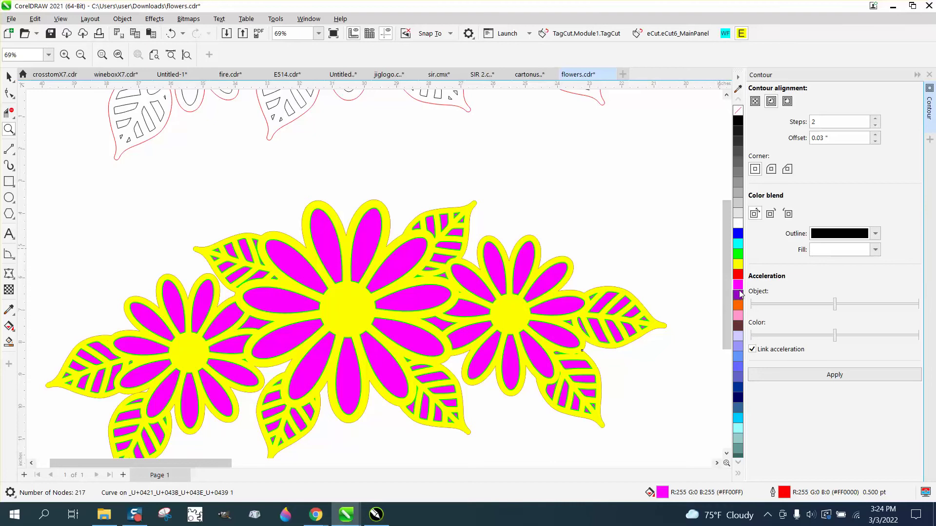
left_click(738, 275)
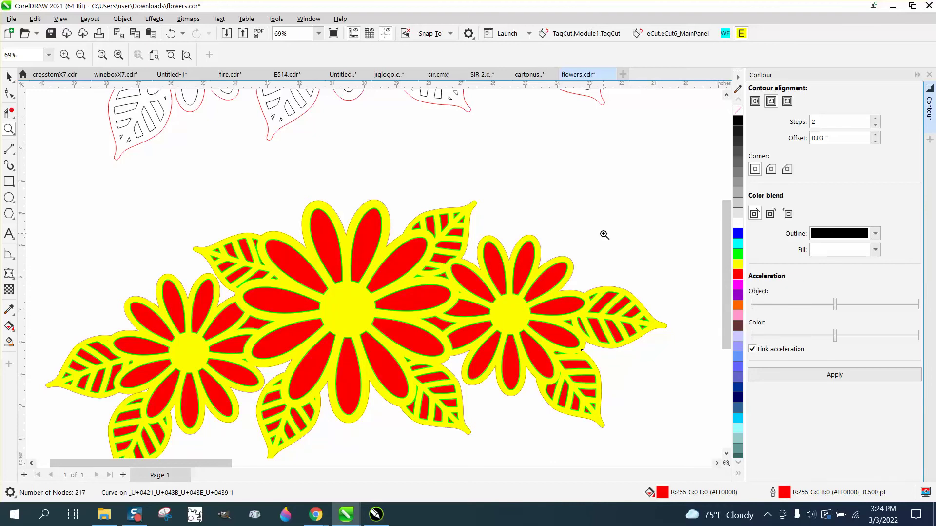
left_click(739, 336)
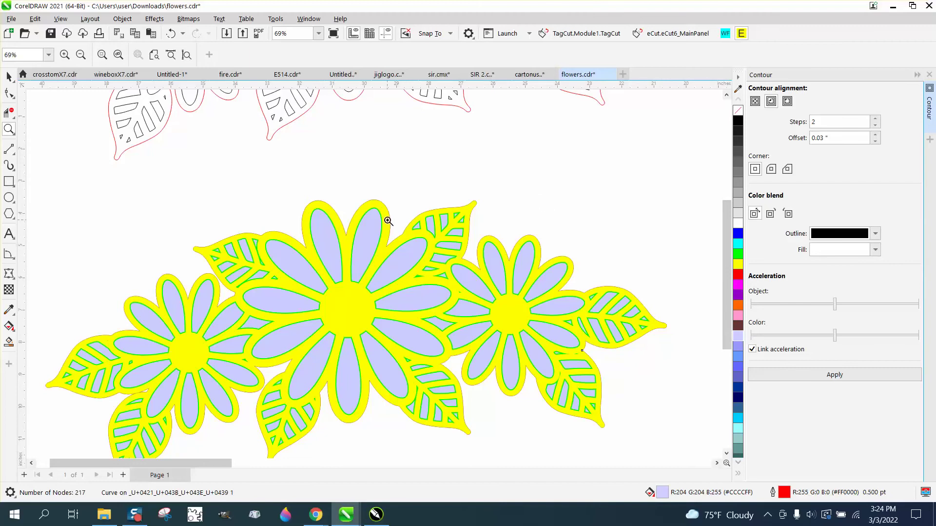
Move the lavender backing silhouette 10 inches down, out from behind the yellow and green layers
scroll(345, 219, "down", 1)
scroll(347, 218, "down", 5)
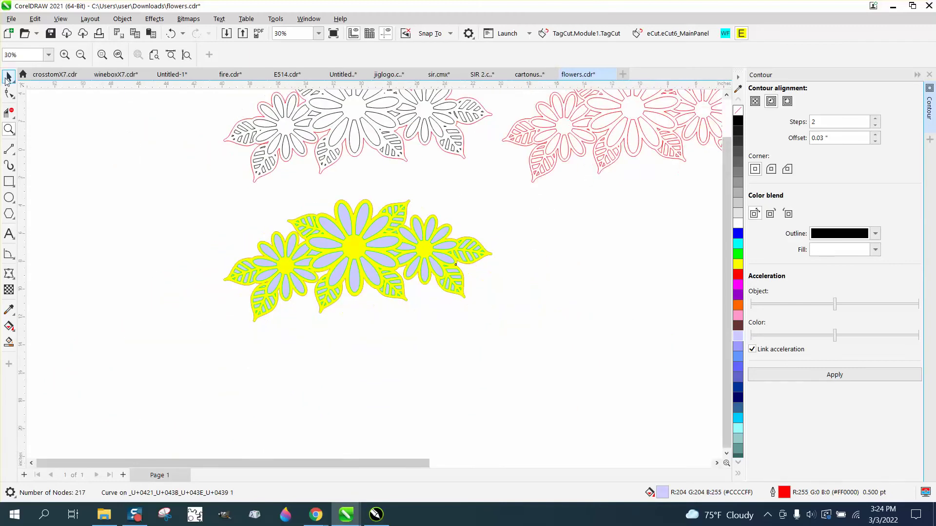
left_click(8, 77)
scroll(432, 193, "down", 2)
key("Down")
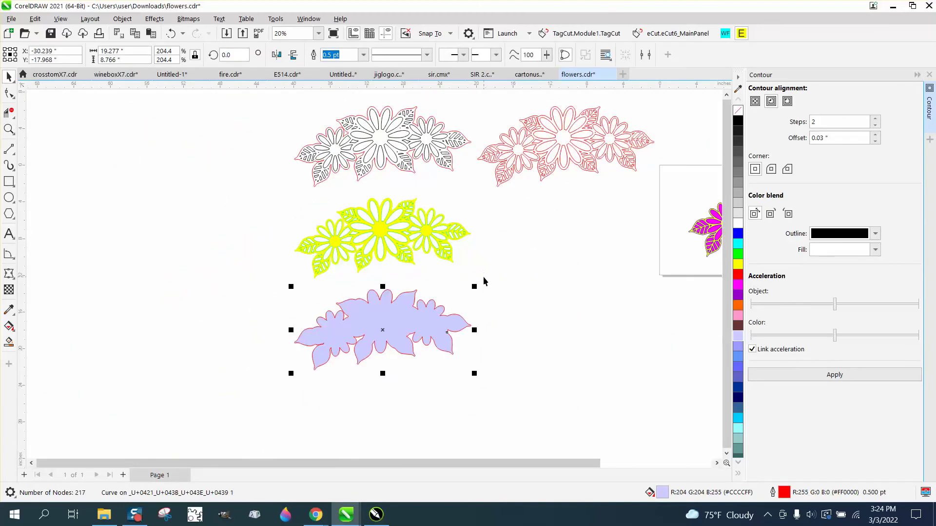
Move the yellow flower layer 20 inches left, off the green layer
left_click(393, 253)
key("alt")
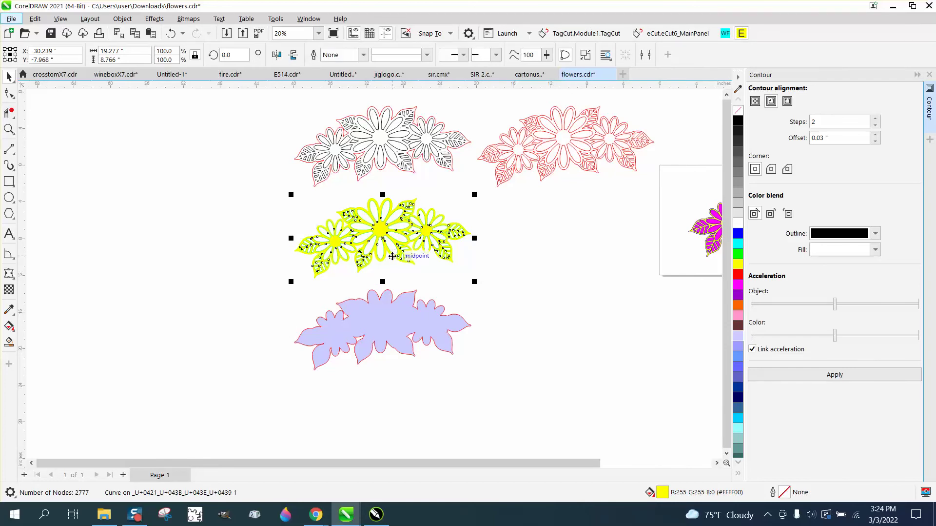
key("Left")
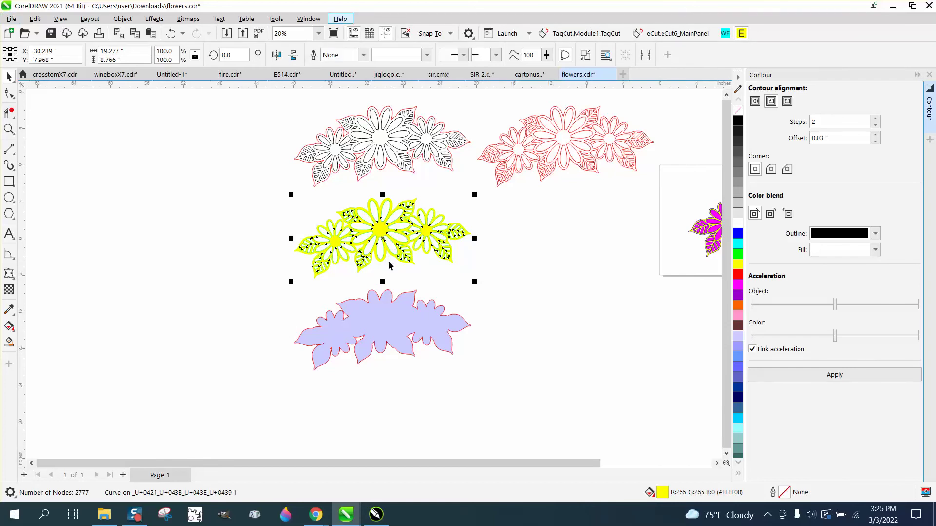
key("Left")
left_click(383, 239)
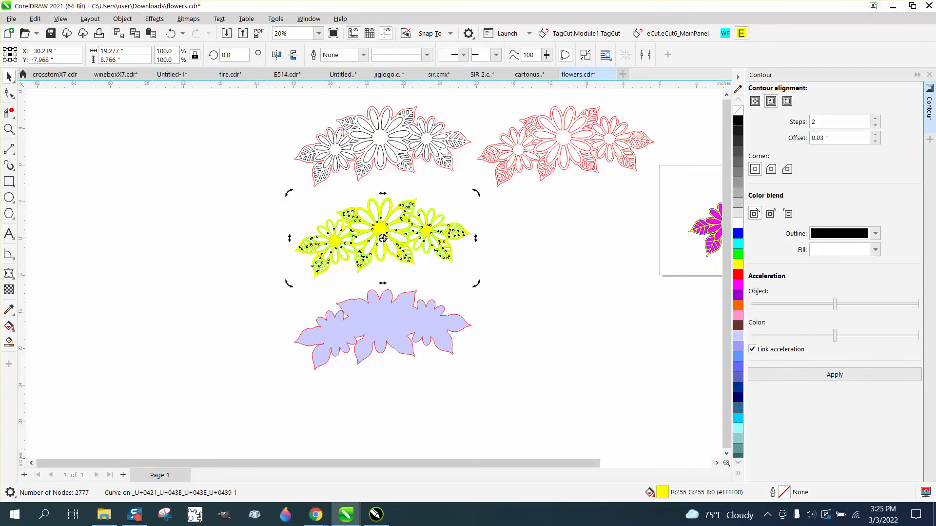
key("Left")
key("Left")
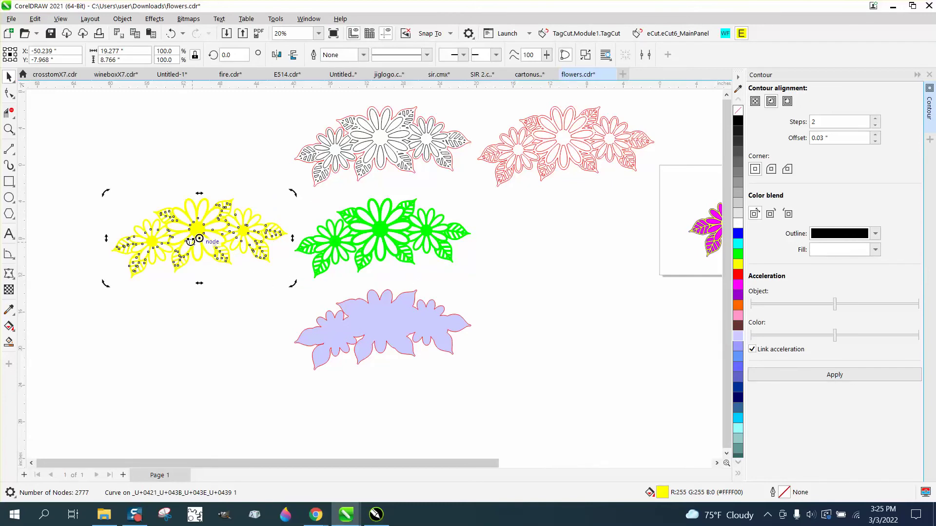
Place a copy of the yellow layer 10 inches below it, with no fill and a red outline
key("Down")
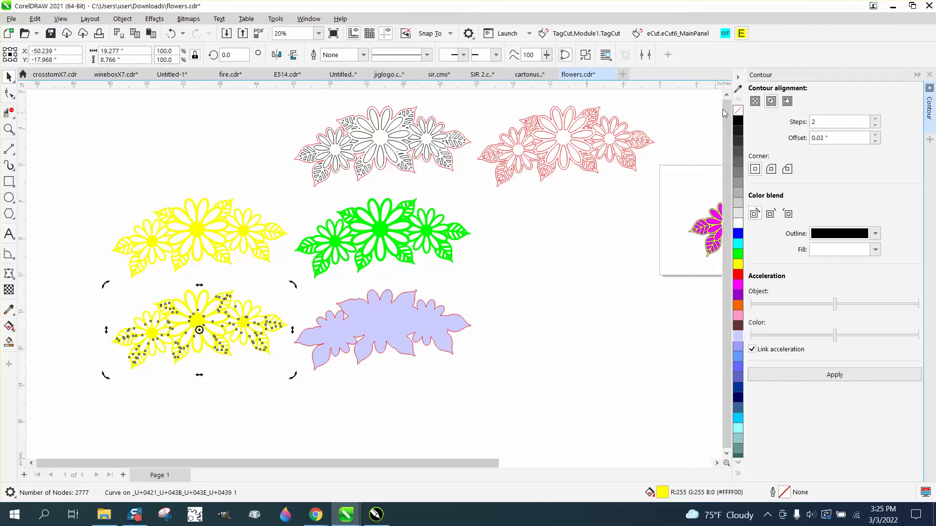
left_click(738, 110)
right_click(738, 276)
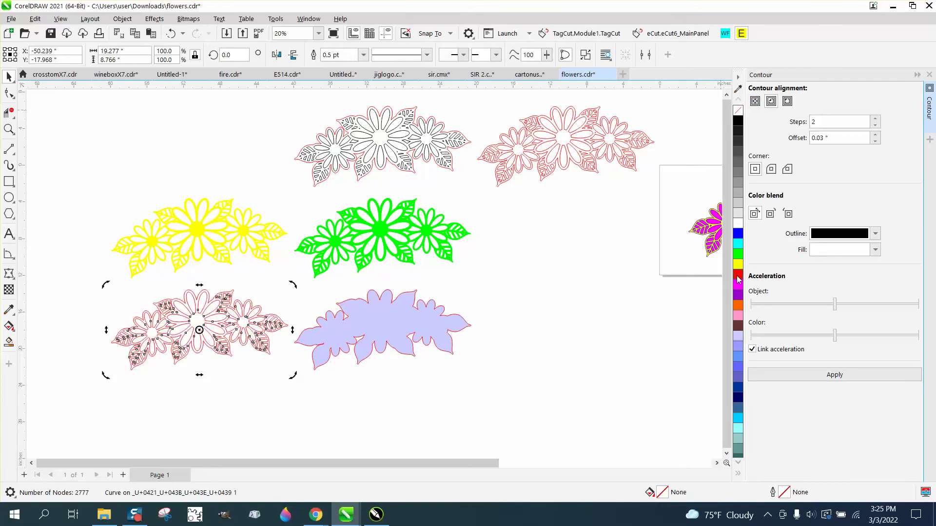
Apply a 1-step inside contour with a 0.03" offset to the red-outlined flower copy and inspect it up close
left_click_drag(829, 121, 748, 120)
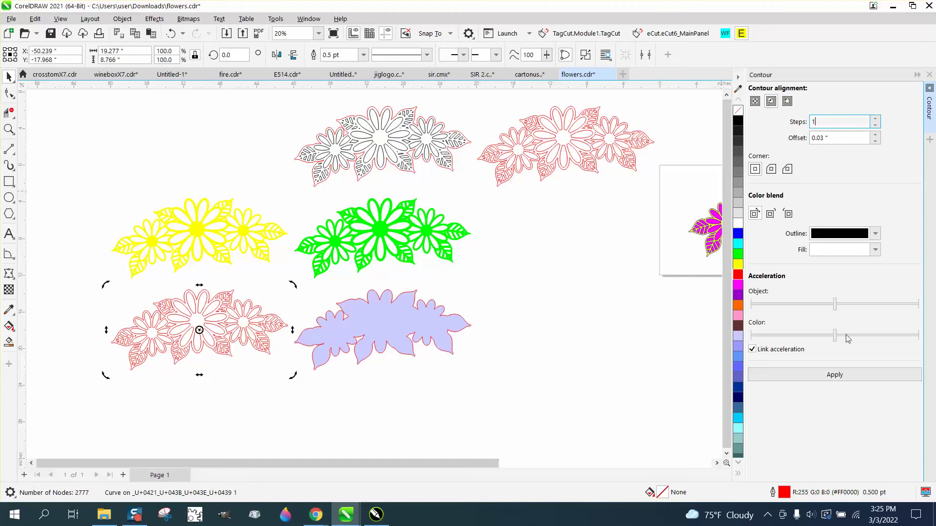
left_click(839, 374)
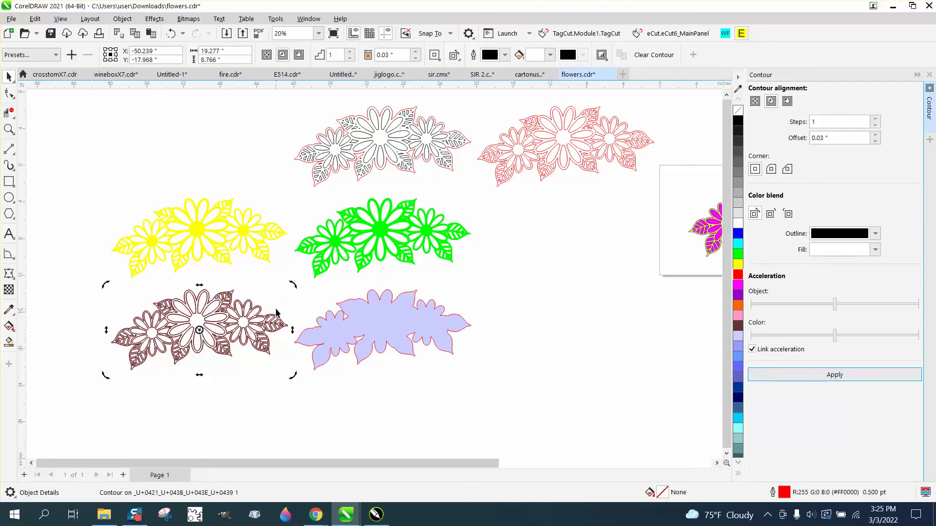
left_click(9, 130)
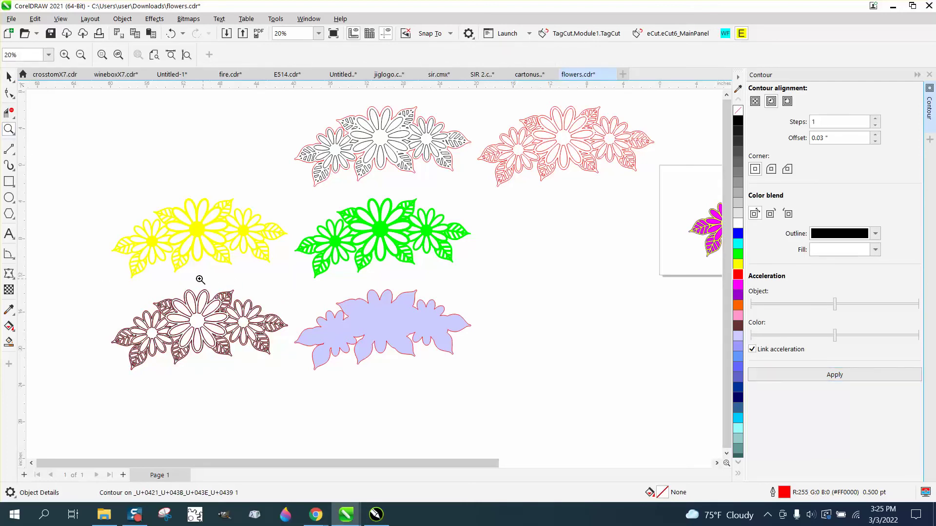
left_click_drag(199, 281, 314, 346)
scroll(342, 317, "down", 1)
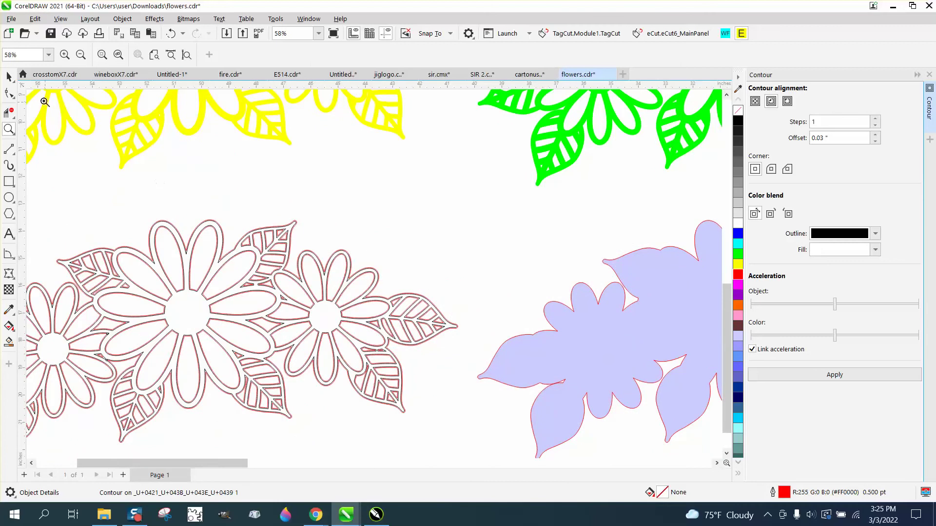
left_click(9, 77)
scroll(401, 203, "down", 1)
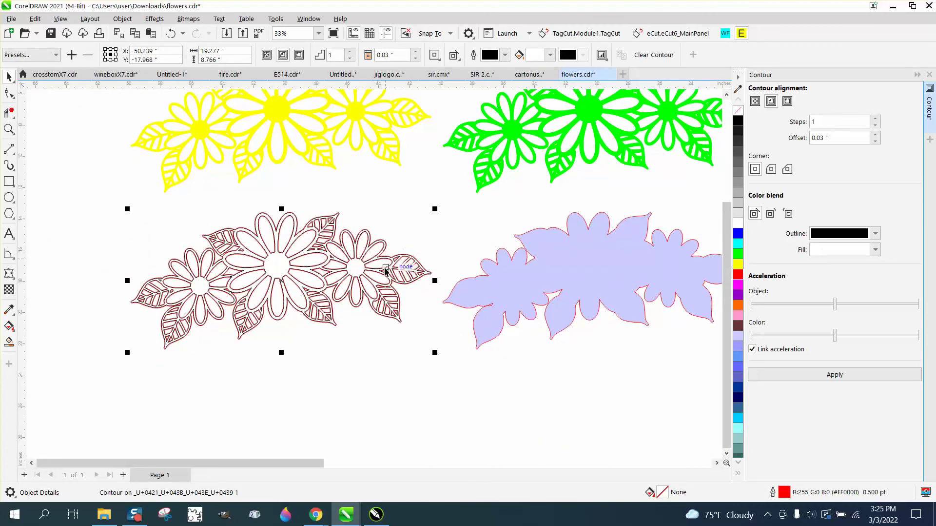
Break the contour apart from its source and move the red outline 10 inches below the black contour
left_click(128, 21)
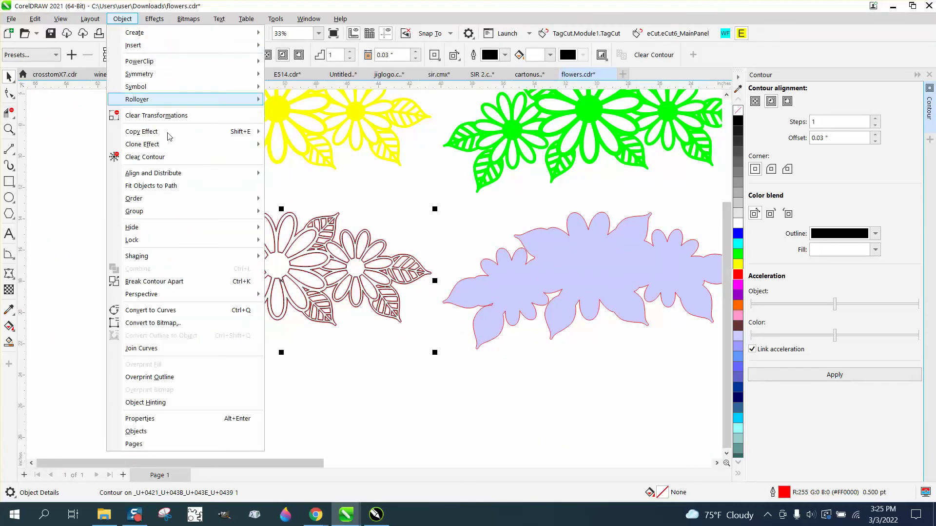
left_click(207, 282)
left_click(238, 339)
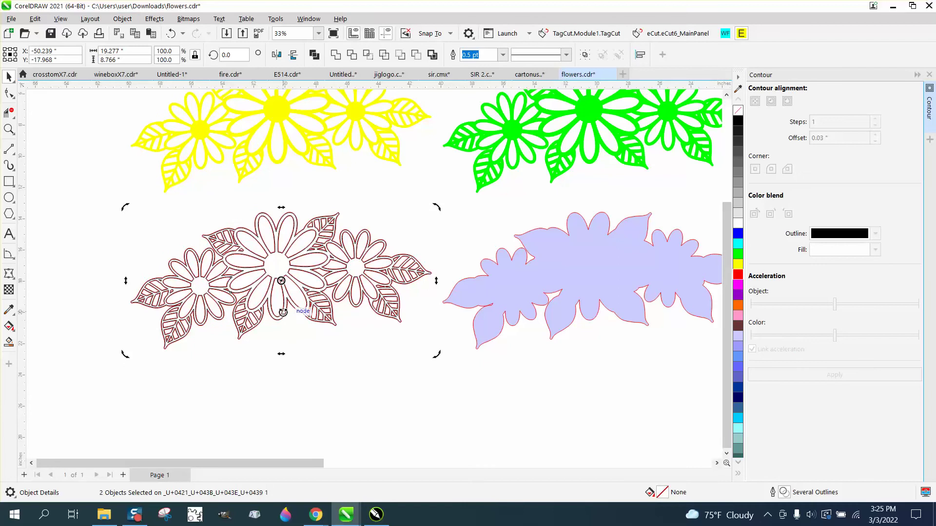
left_click(280, 308)
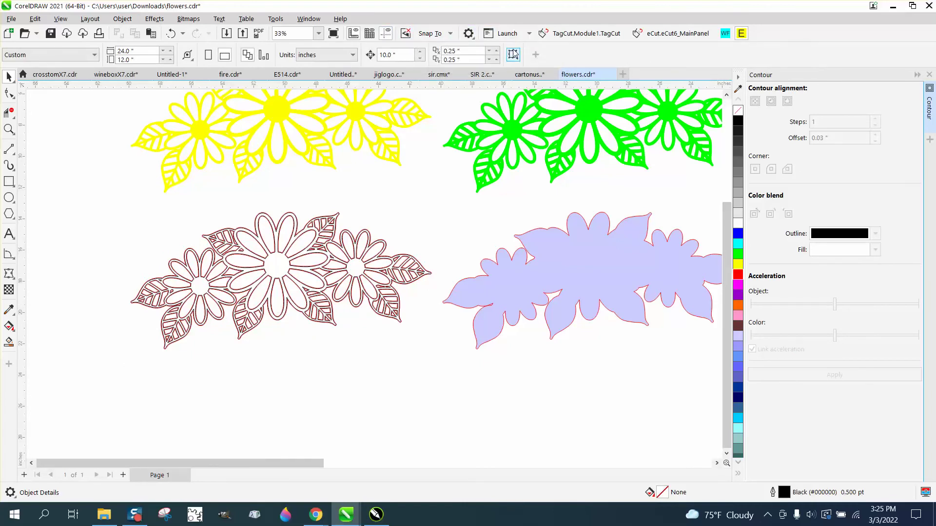
left_click(367, 247)
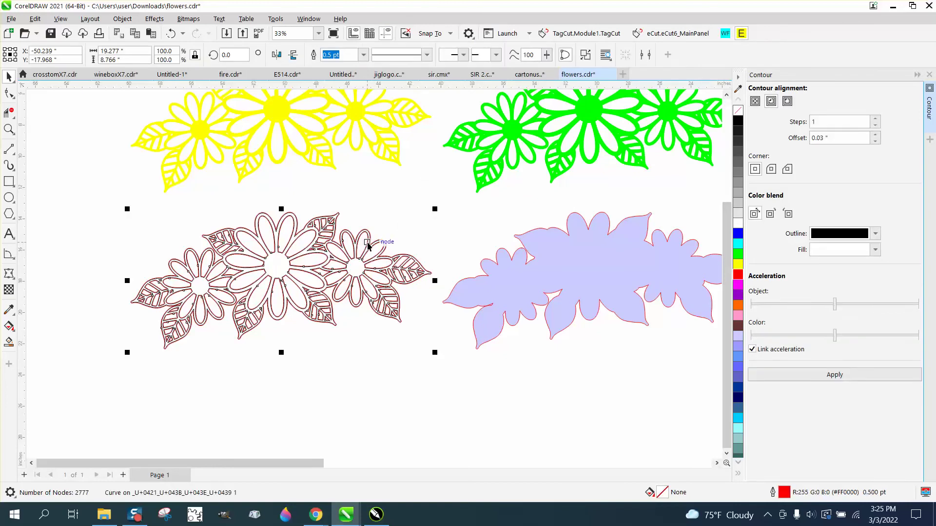
key("Down")
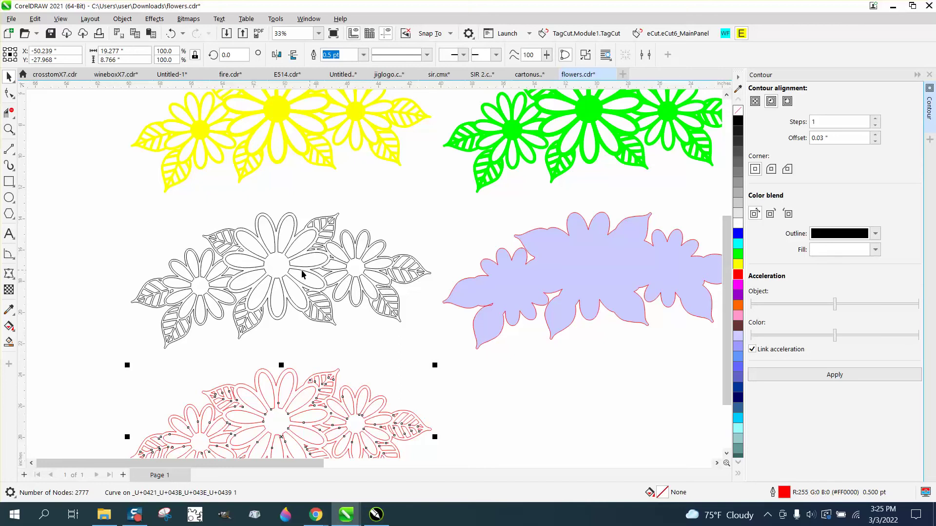
Place a copy of the lavender silhouette 20 inches left over the black contour and remove its fill
scroll(385, 276, "down", 1)
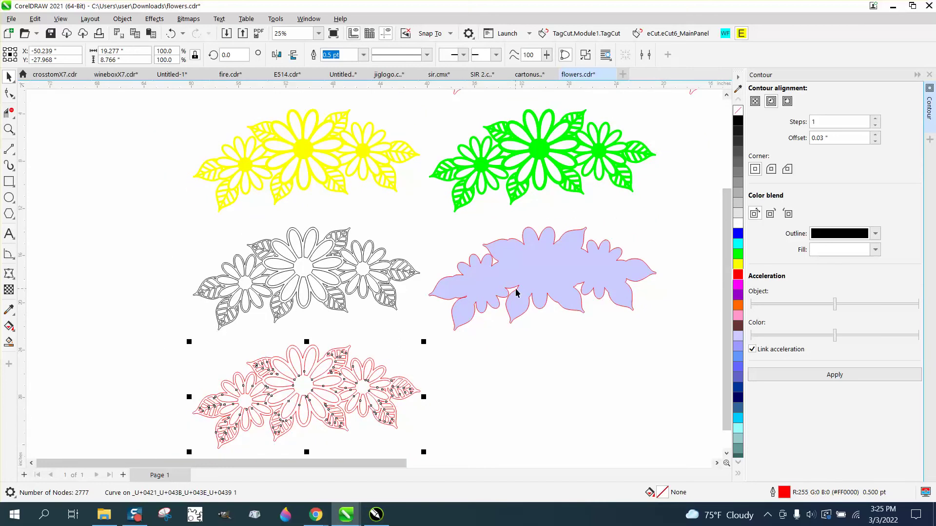
left_click(525, 309)
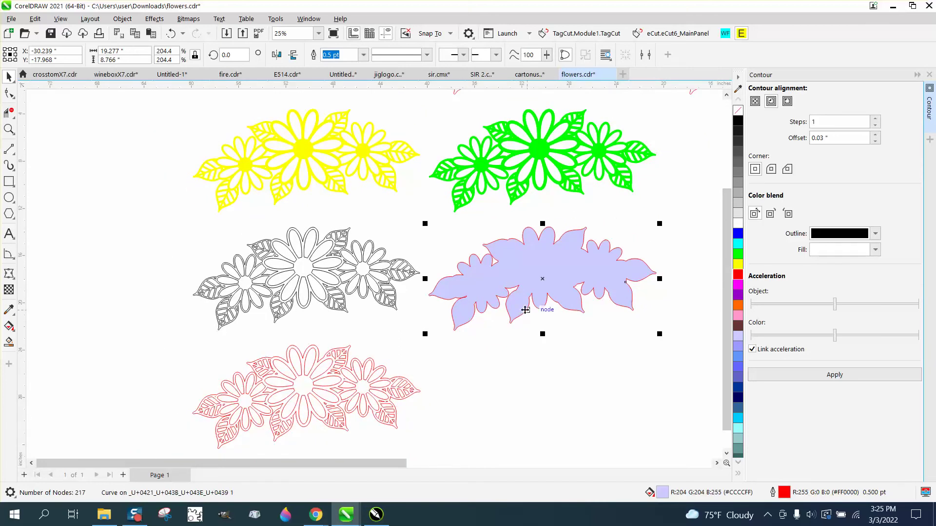
key("Left")
key("Left")
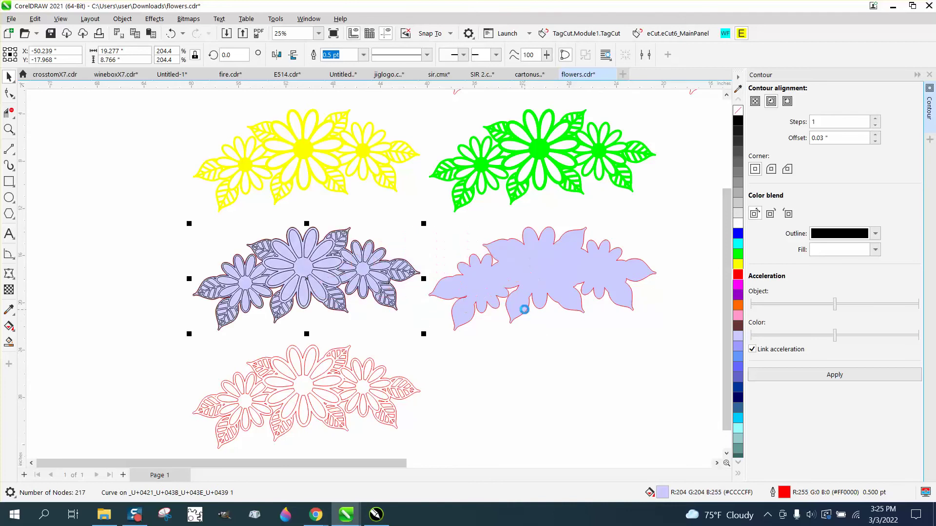
left_click(738, 111)
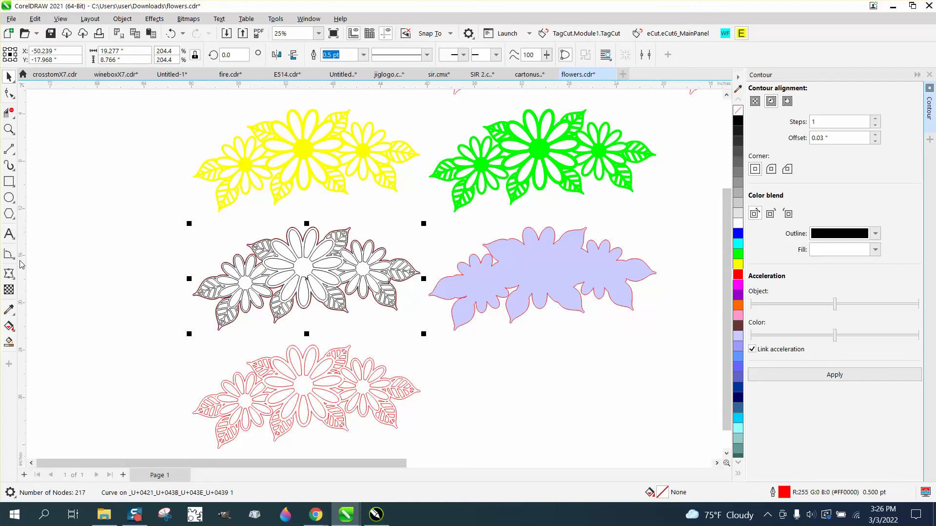
Examine up close how the red silhouette surrounds the black contour's petals and leaves
left_click(14, 344)
left_click(13, 134)
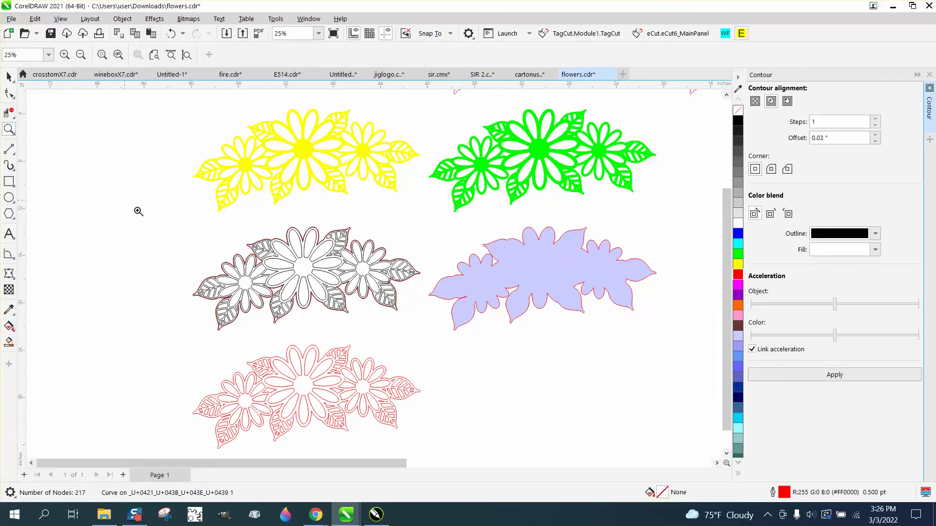
left_click_drag(166, 242, 322, 306)
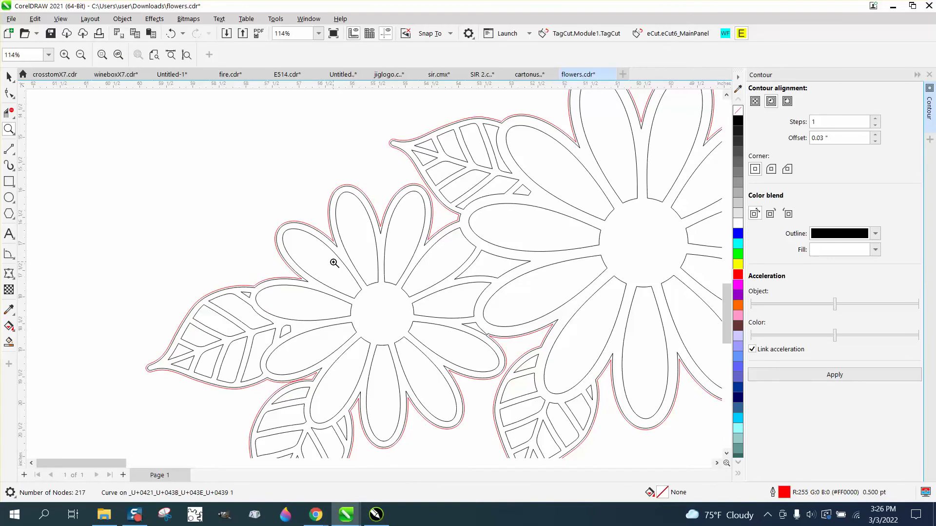
scroll(334, 262, "down", 3)
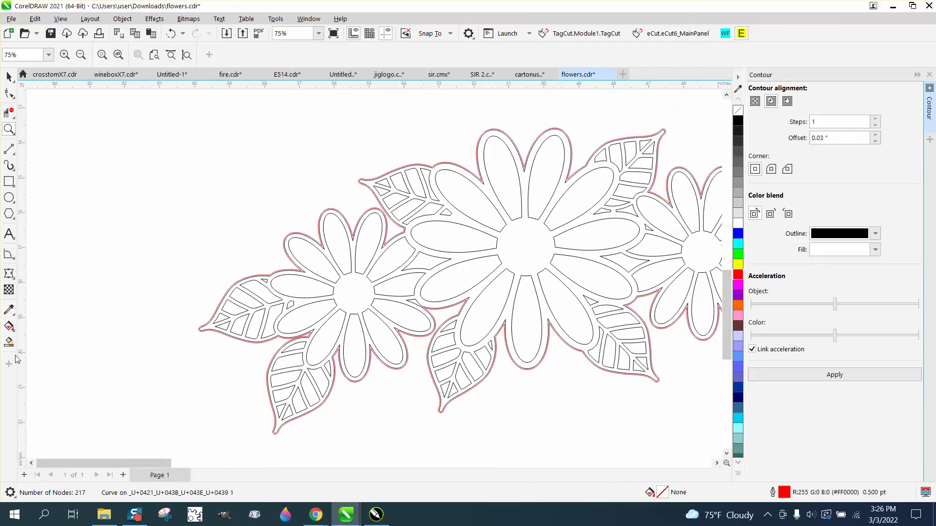
scroll(178, 253, "down", 2)
left_click(10, 77)
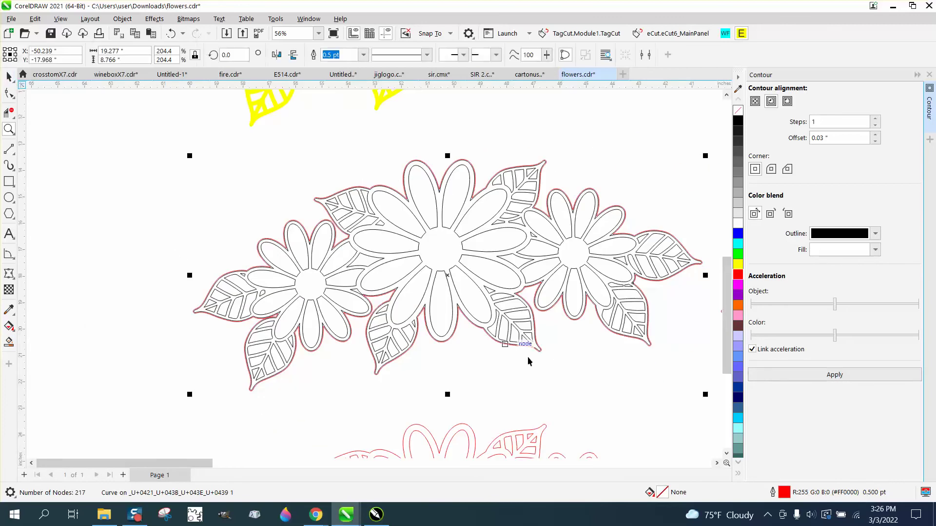
Try to combine the red silhouette with the black contour into one object
scroll(538, 357, "down", 3)
left_click(122, 18)
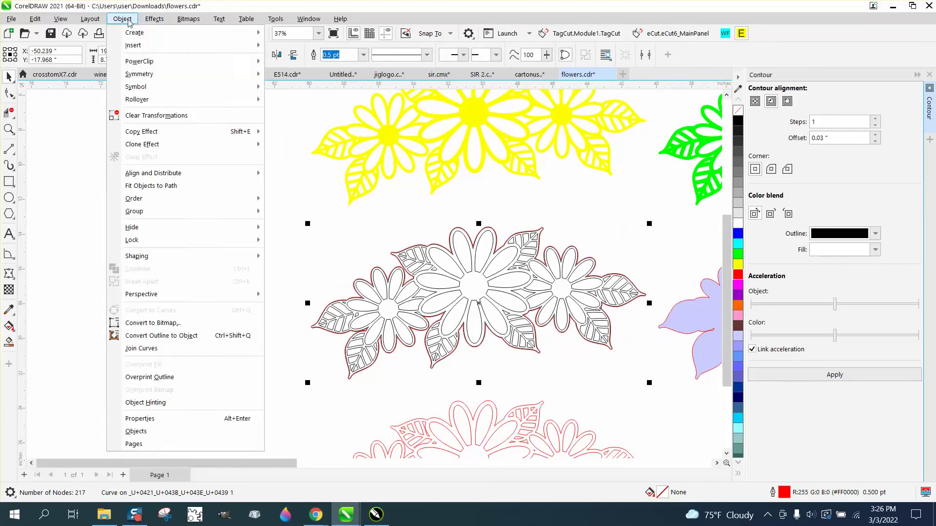
mouse_move(161, 256)
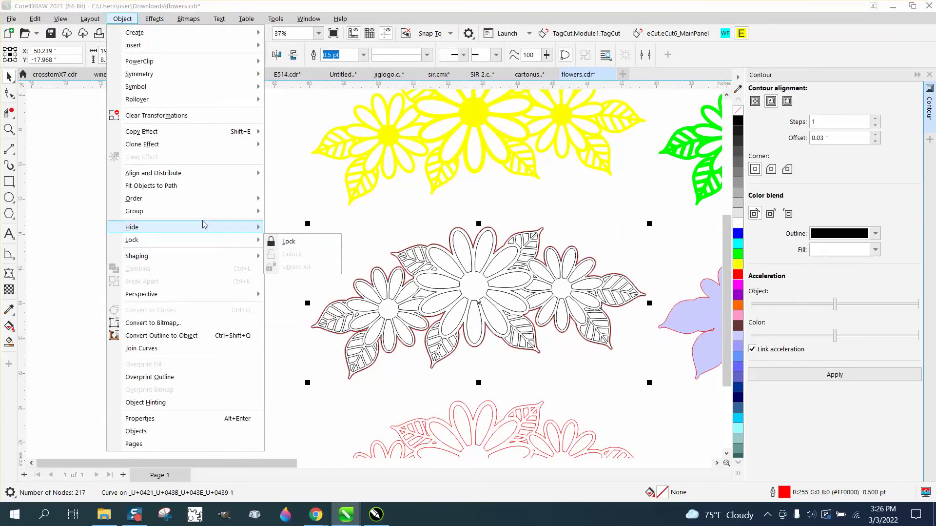
mouse_move(200, 218)
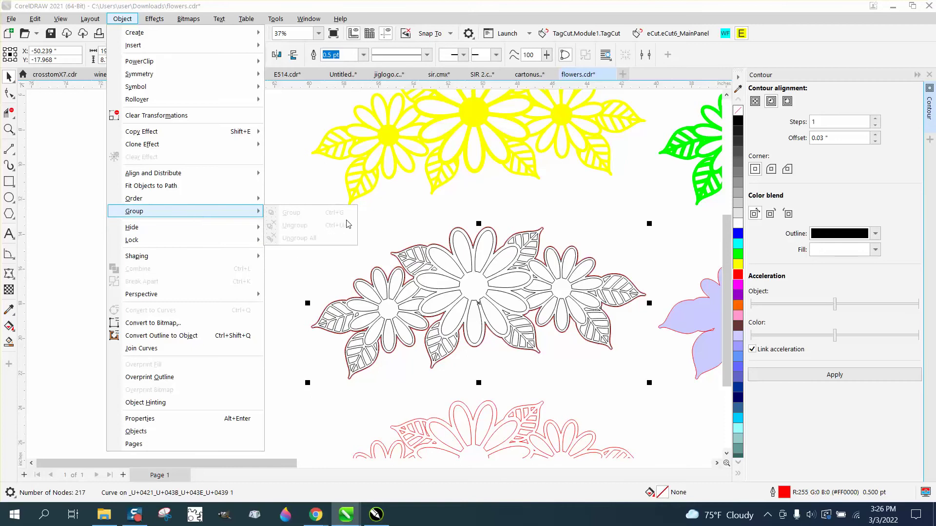
left_click(411, 226)
scroll(304, 238, "down", 1)
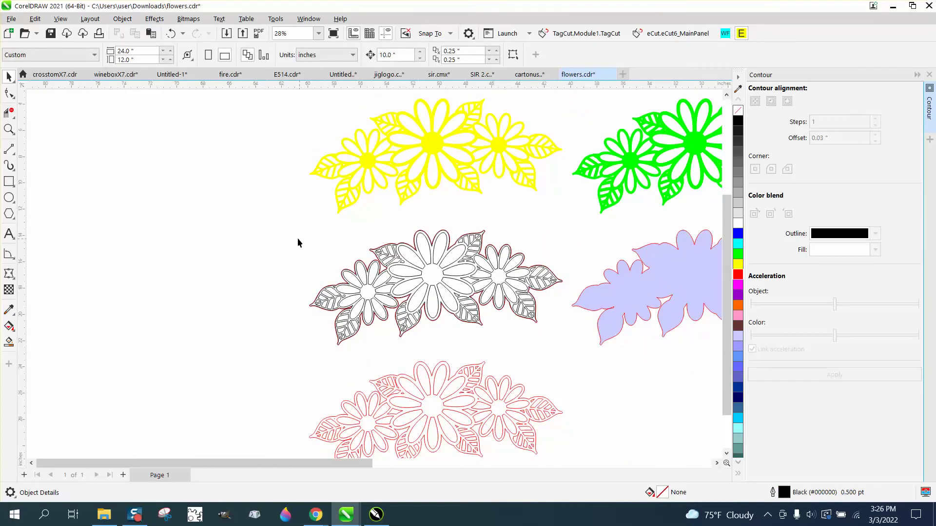
left_click_drag(273, 225, 581, 341)
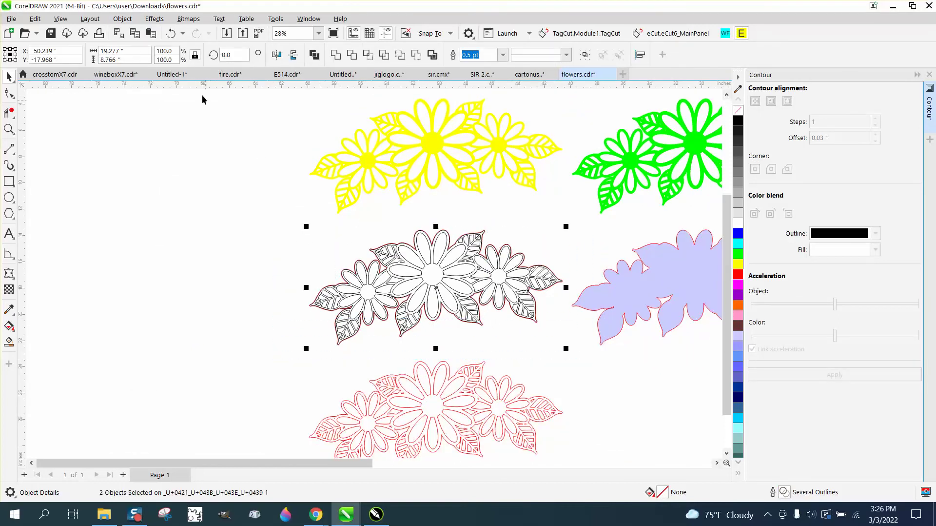
left_click(122, 19)
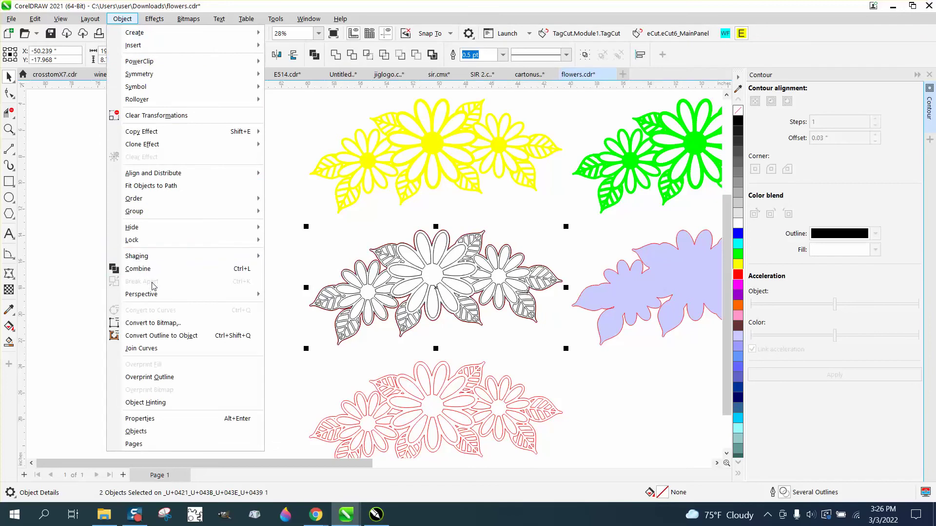
left_click(243, 270)
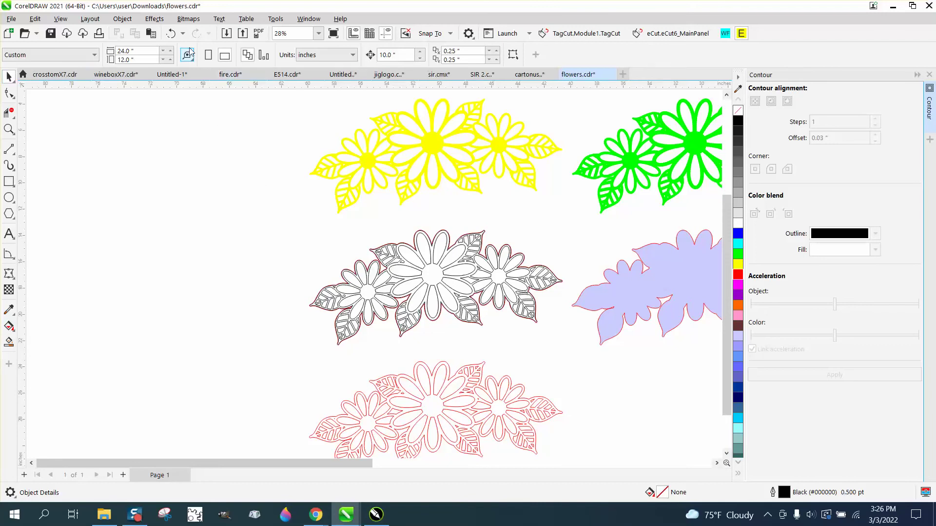
Undo the fill removal and the placement of the silhouette copy over the black contour
left_click(170, 36)
left_click(170, 36)
left_click(169, 36)
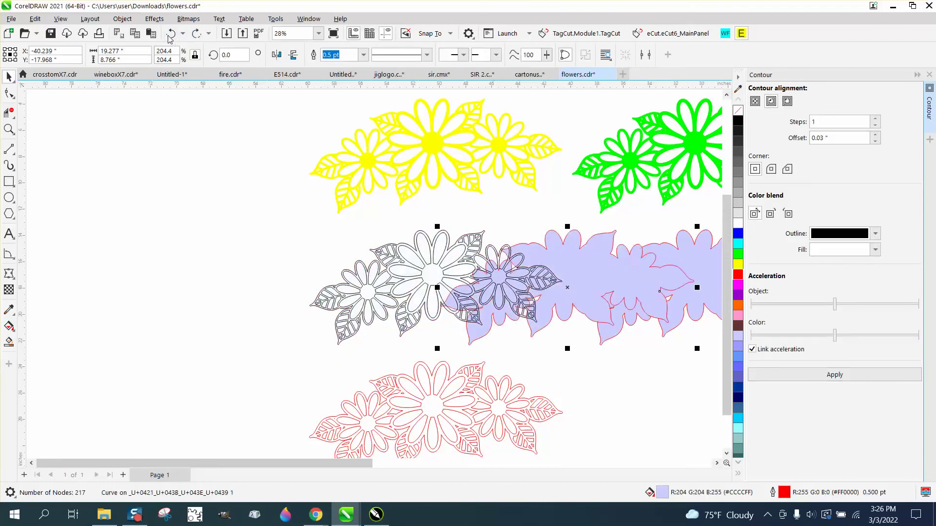
left_click(170, 36)
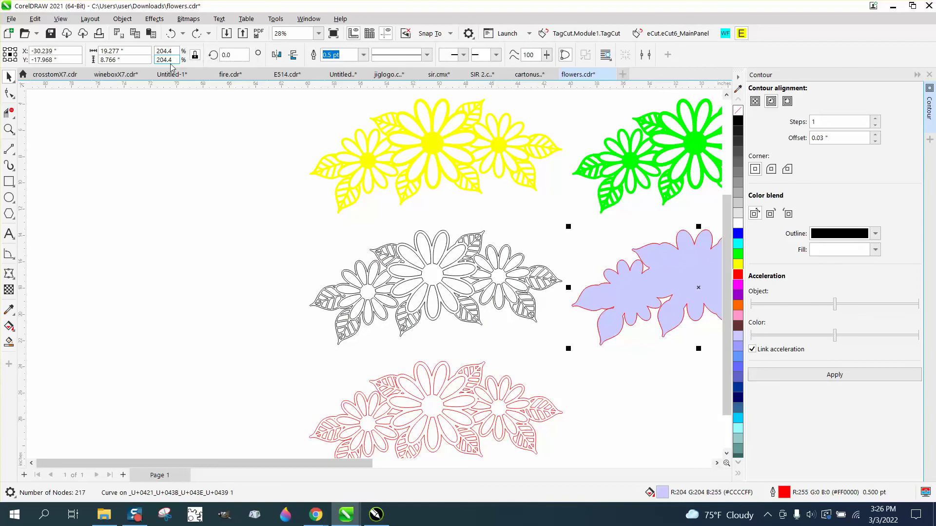
Create a purple shape without outline from the black flower contour using Smart Fill
left_click(9, 342)
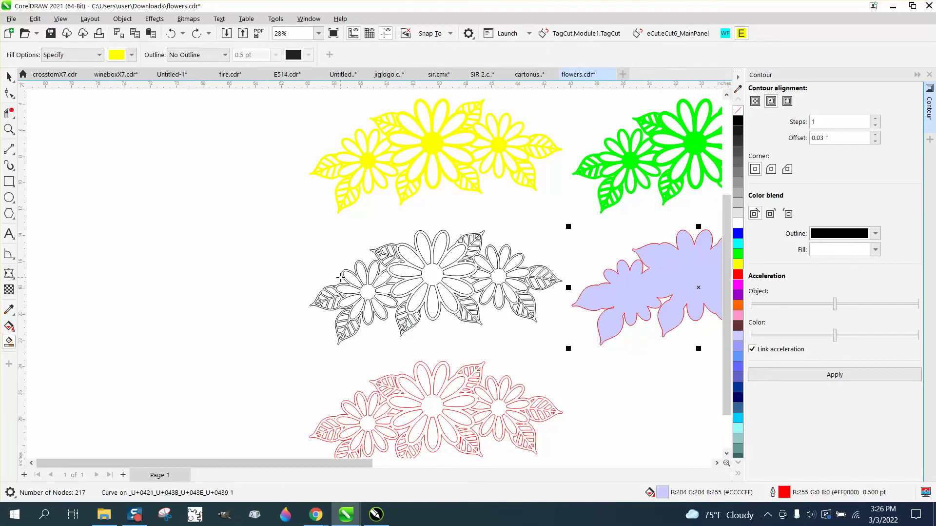
left_click(132, 55)
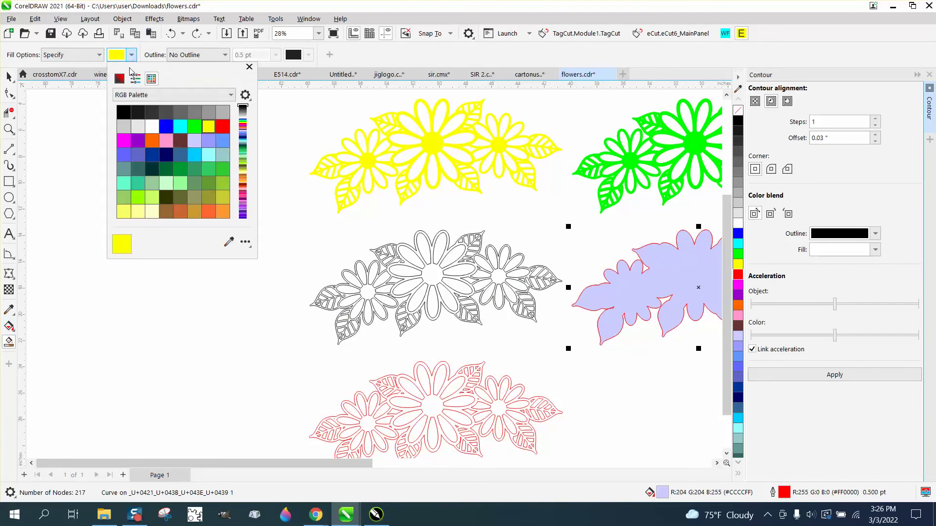
left_click(140, 142)
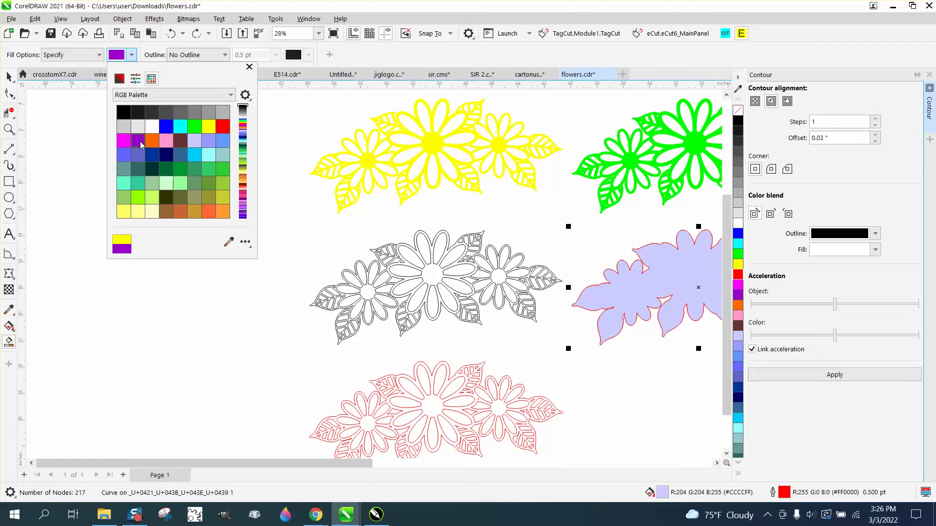
left_click(418, 252)
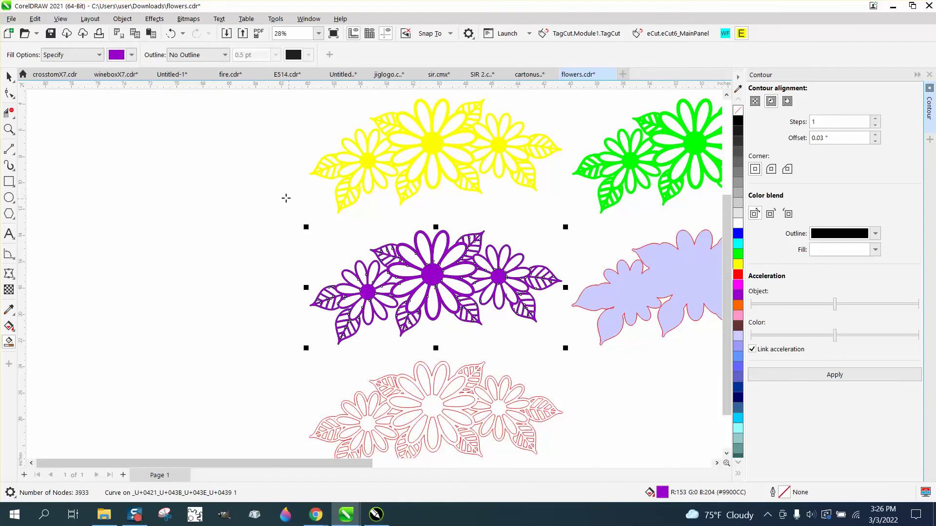
Move the purple flower layer up 10 inches onto the yellow layer
scroll(255, 190, "down", 1)
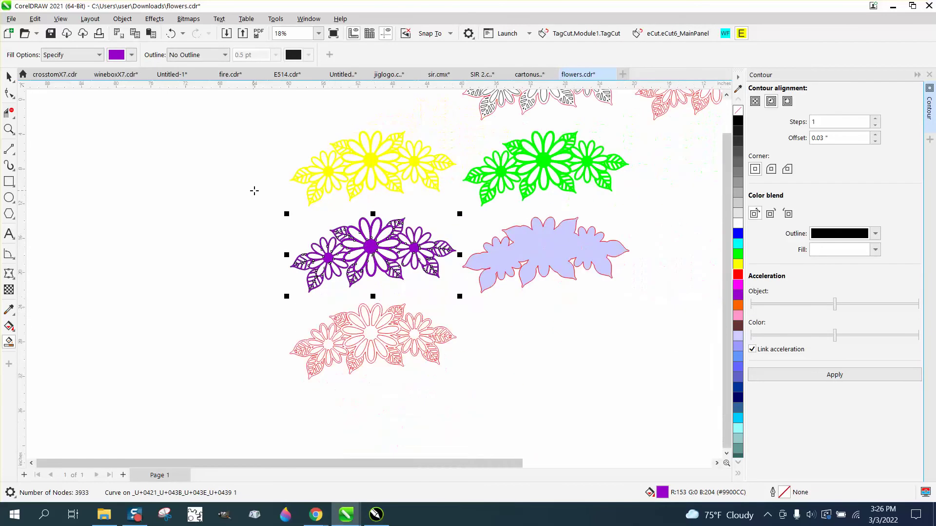
left_click(9, 77)
key("Up")
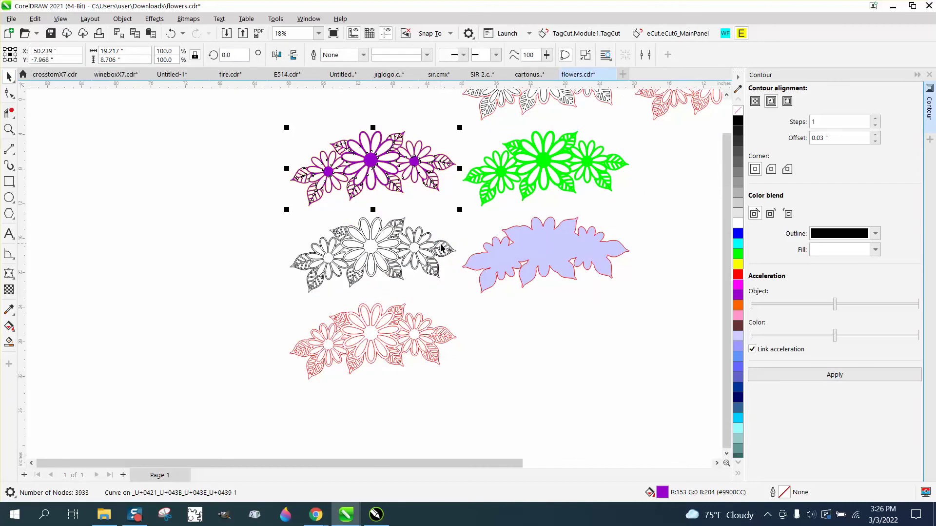
Move the green flower layer 20 inches left so it stacks with the purple and yellow layers
left_click(8, 129)
left_click_drag(303, 141, 404, 194)
scroll(313, 213, "down", 2)
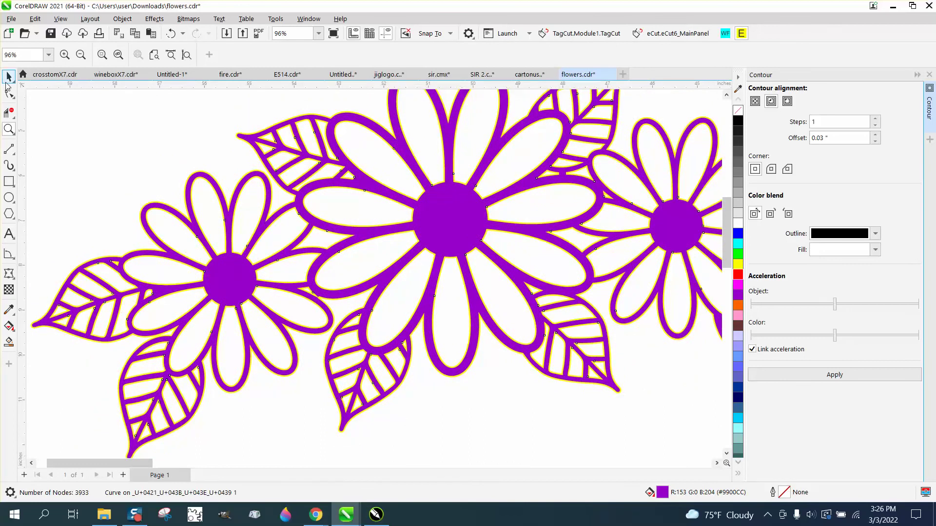
left_click(9, 77)
scroll(157, 274, "down", 1)
scroll(551, 274, "down", 1)
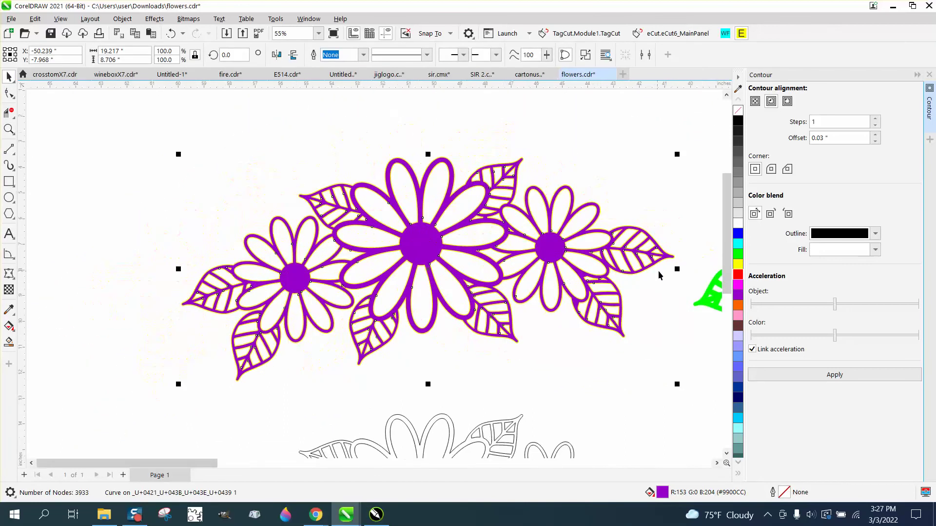
left_click(705, 301)
key("Left")
key("Left")
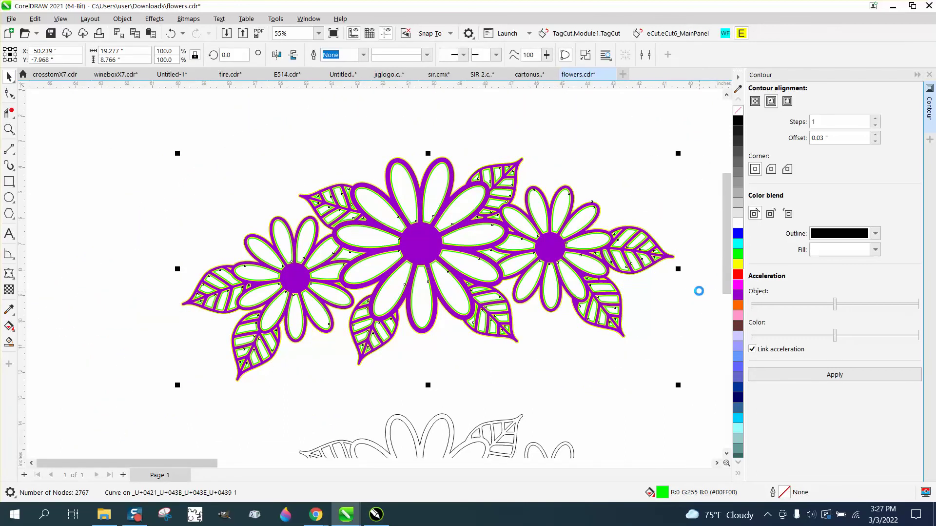
Try a magenta fill on the stacked green layer
left_click(9, 129)
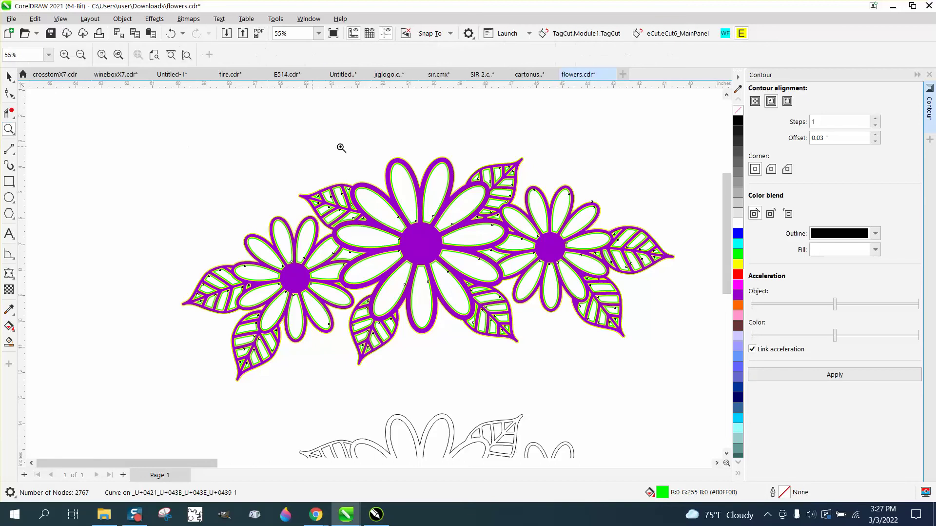
left_click_drag(384, 145, 549, 230)
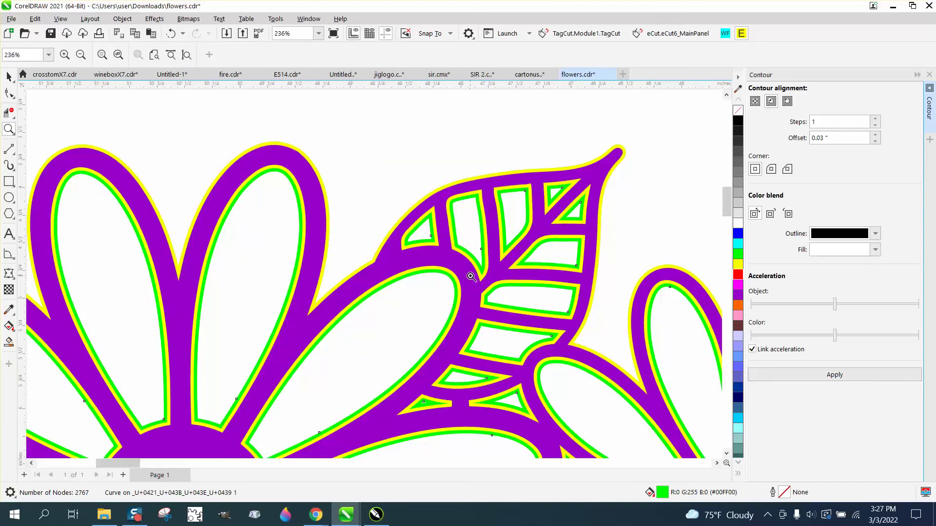
scroll(429, 175, "down", 5)
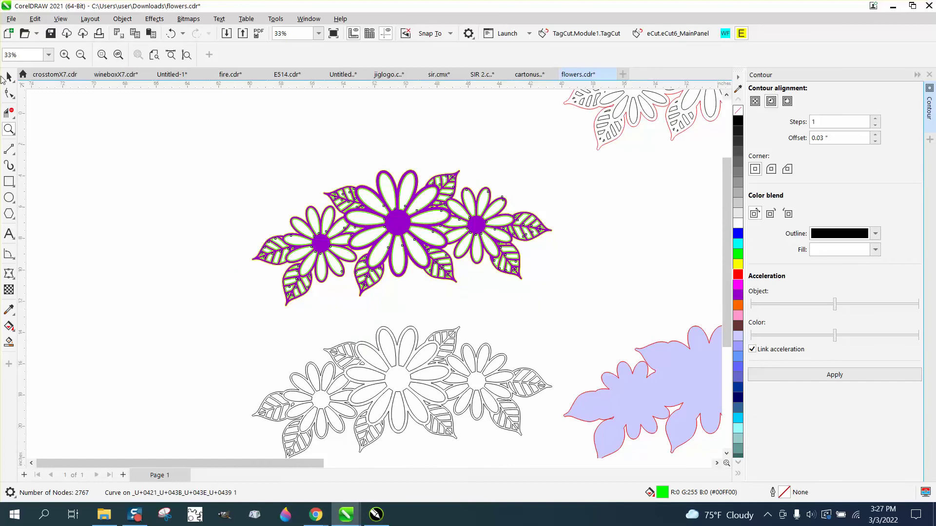
left_click(6, 78)
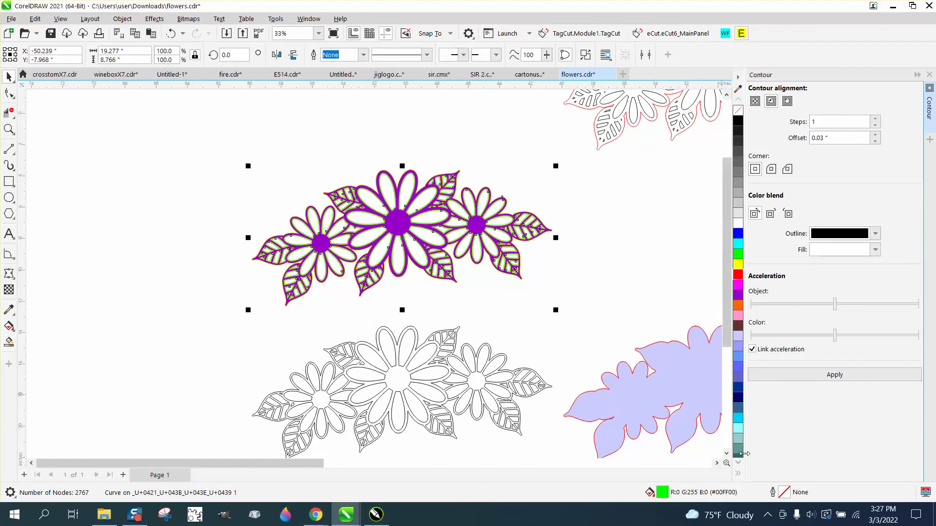
left_click(738, 462)
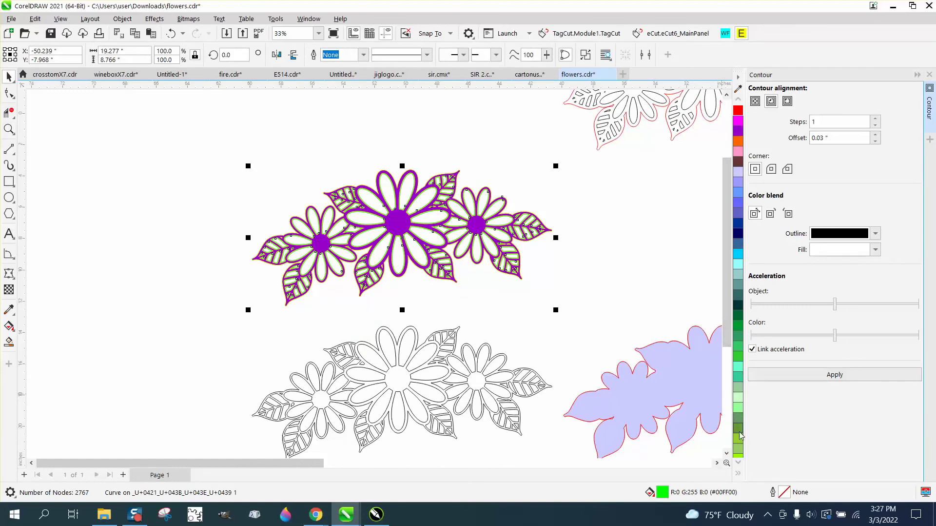
left_click(738, 124)
left_click(693, 352)
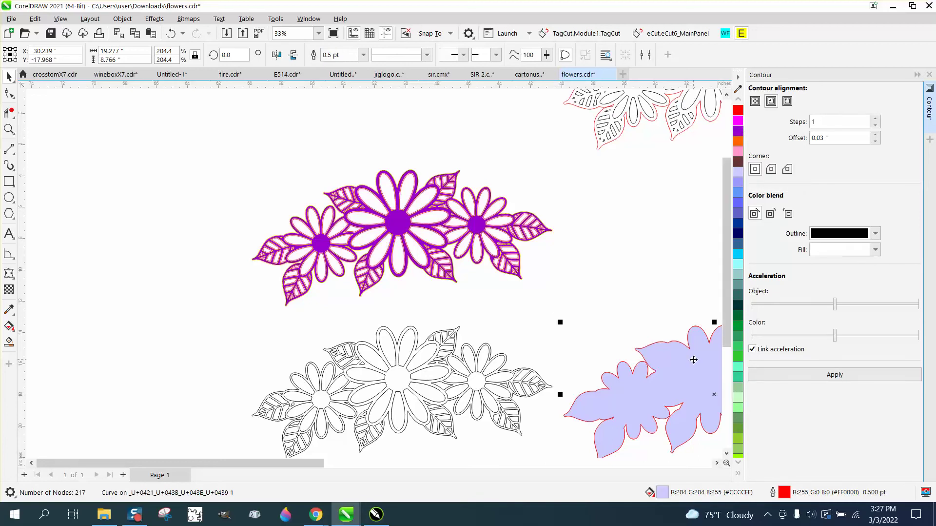
left_click(694, 364)
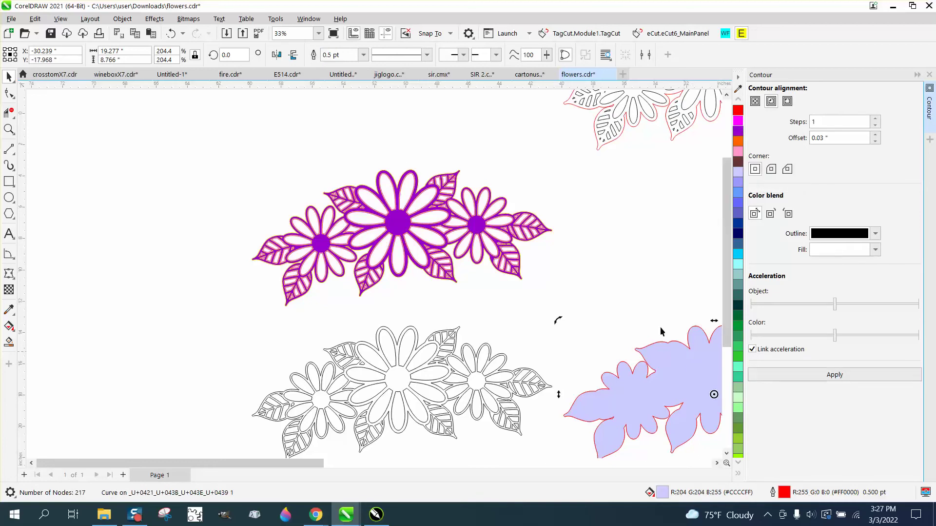
left_click(171, 34)
Fill the lavender flower silhouette with red and remove its outline
left_click(680, 379)
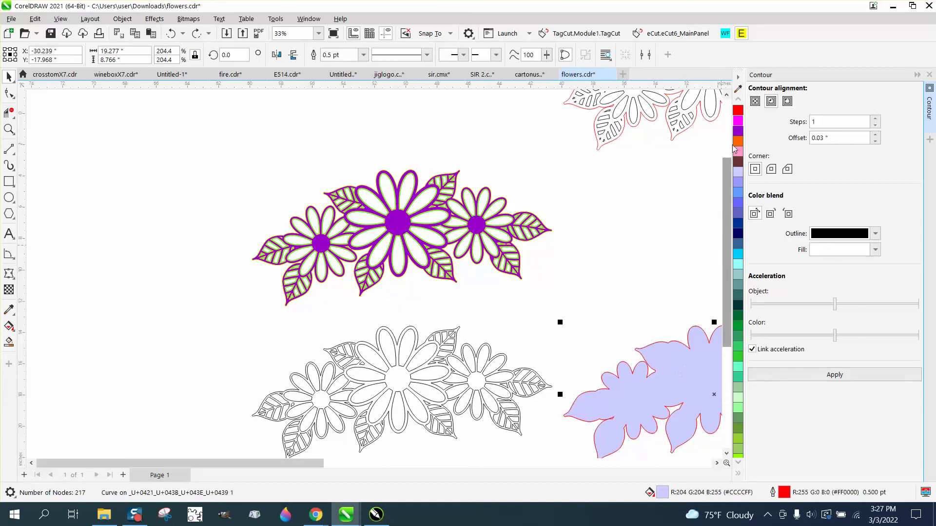
left_click(739, 121)
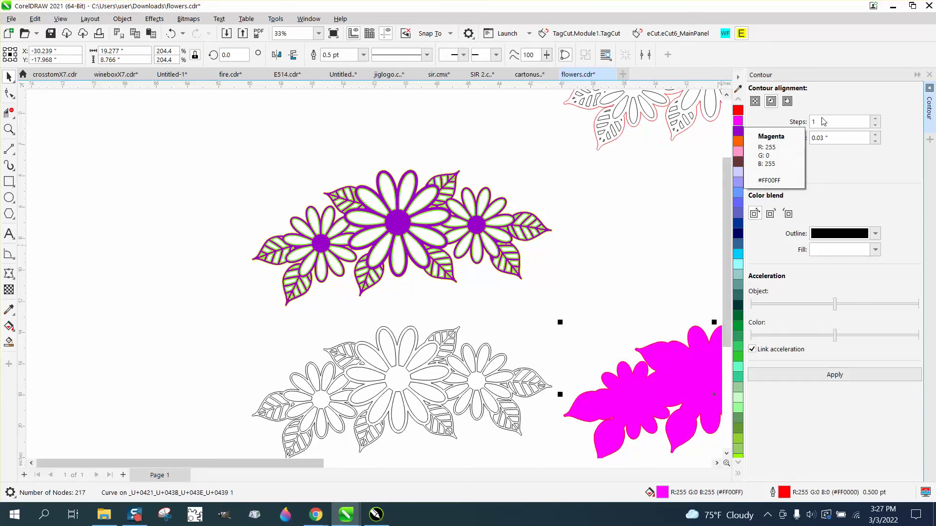
left_click(738, 111)
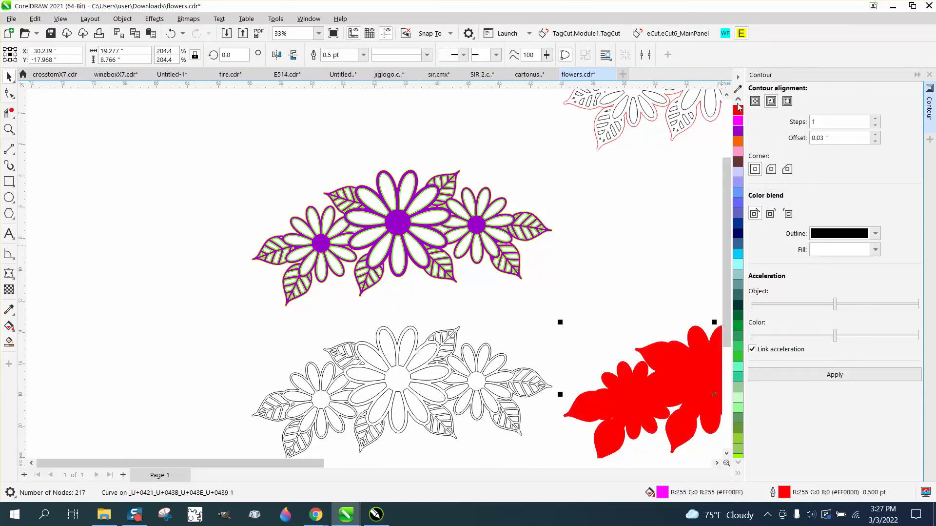
left_click(739, 100)
left_click(738, 100)
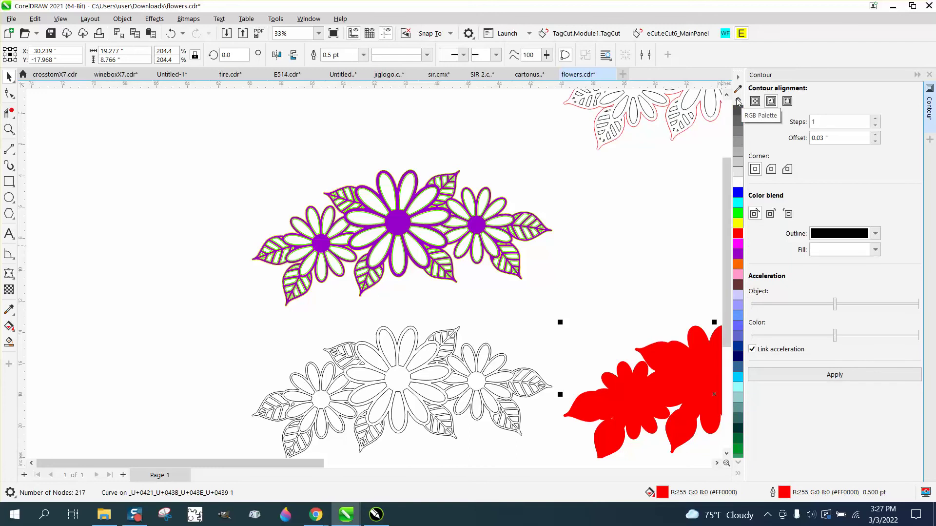
right_click(739, 112)
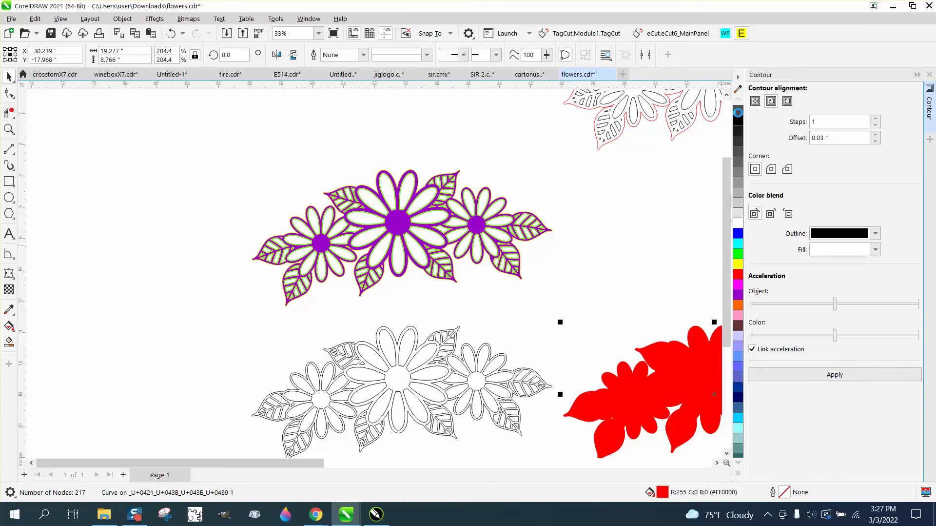
Move the red silhouette 10 inches up and 20 inches left onto the stacked flower layers as the backing
key("Up")
key("Left")
key("Left")
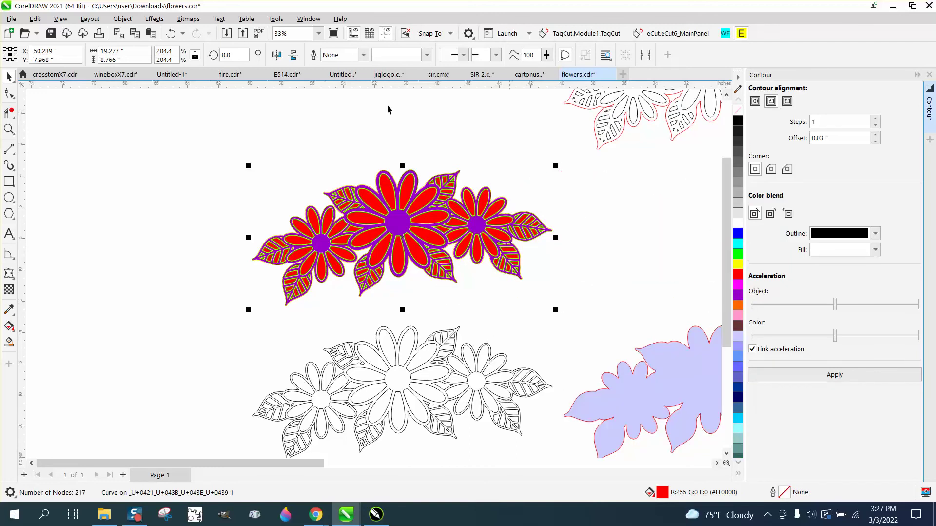
Shift the red backing silhouette 10 inches above the flower stack and return it to its place
left_click(9, 129)
left_click_drag(360, 174, 517, 228)
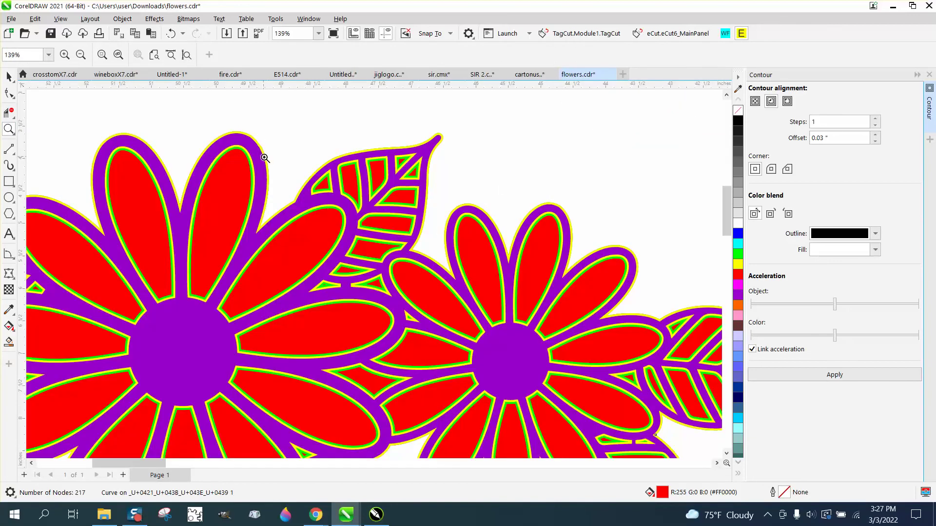
scroll(434, 179, "down", 2)
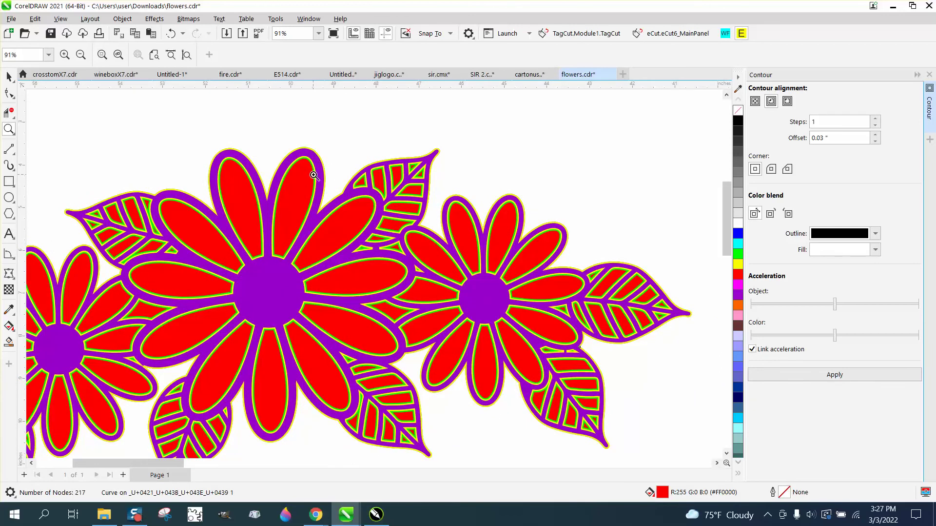
left_click(9, 77)
scroll(369, 131, "down", 2)
scroll(419, 329, "down", 2)
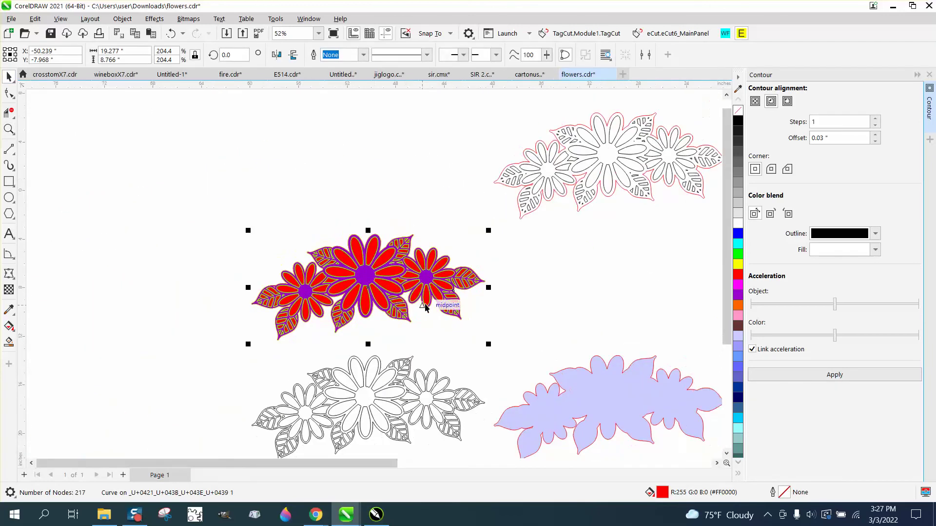
key("Up")
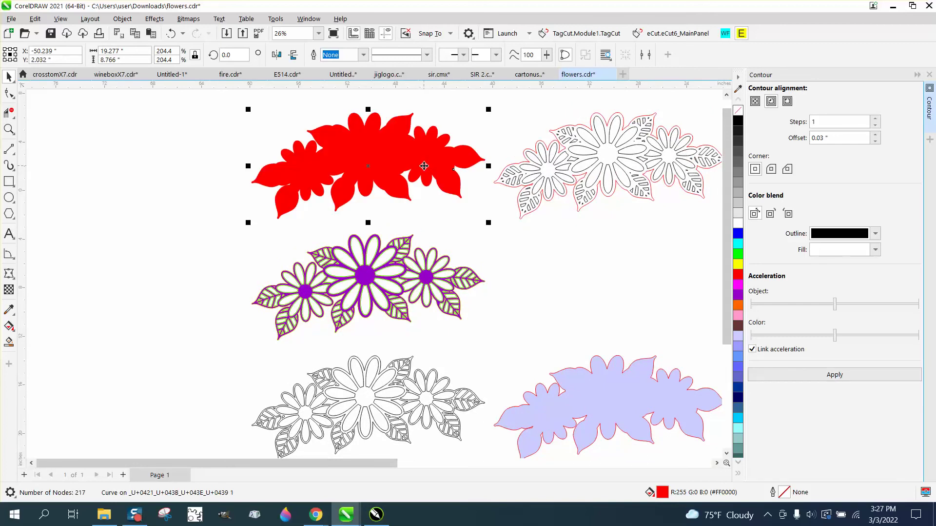
key("Down")
Examine up close the stepped yellow, purple, green and red borders around the leaf tips and petals
left_click(9, 128)
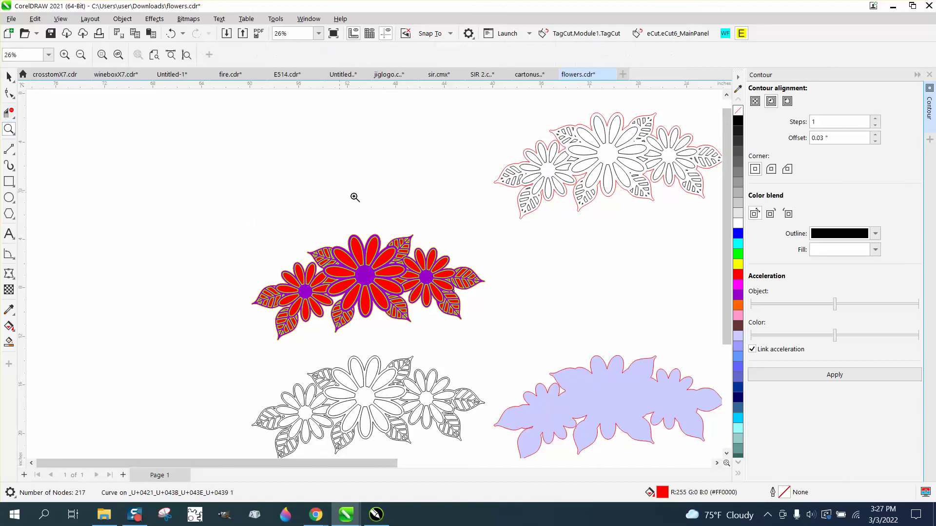
left_click_drag(358, 198, 490, 287)
left_click_drag(255, 128, 393, 196)
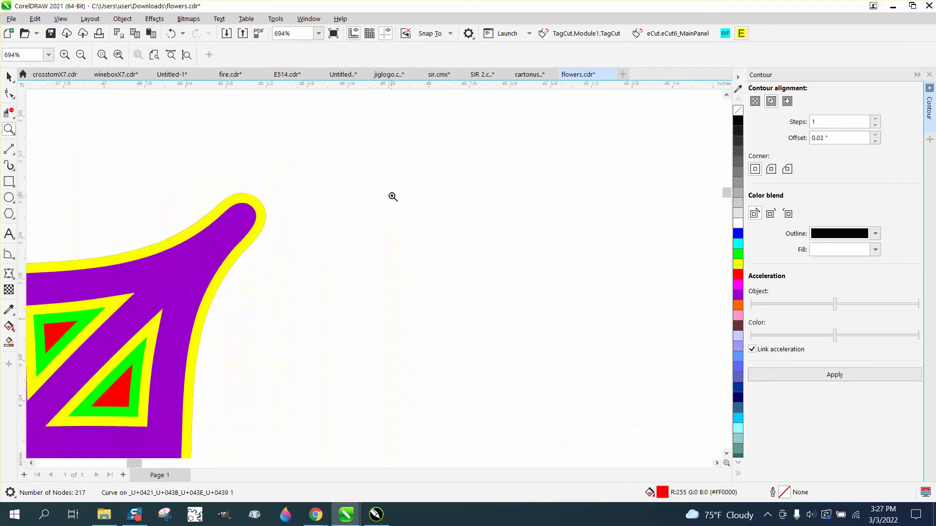
scroll(254, 206, "down", 4)
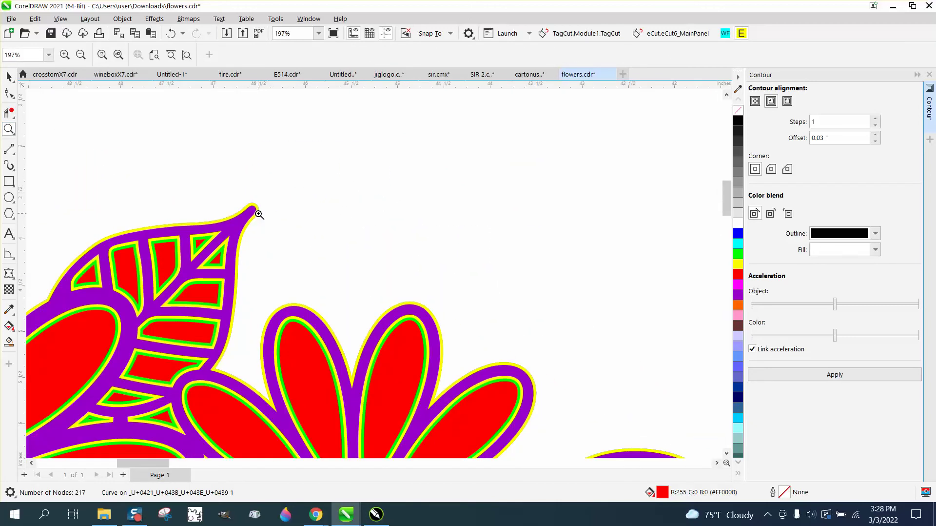
scroll(246, 220, "down", 3)
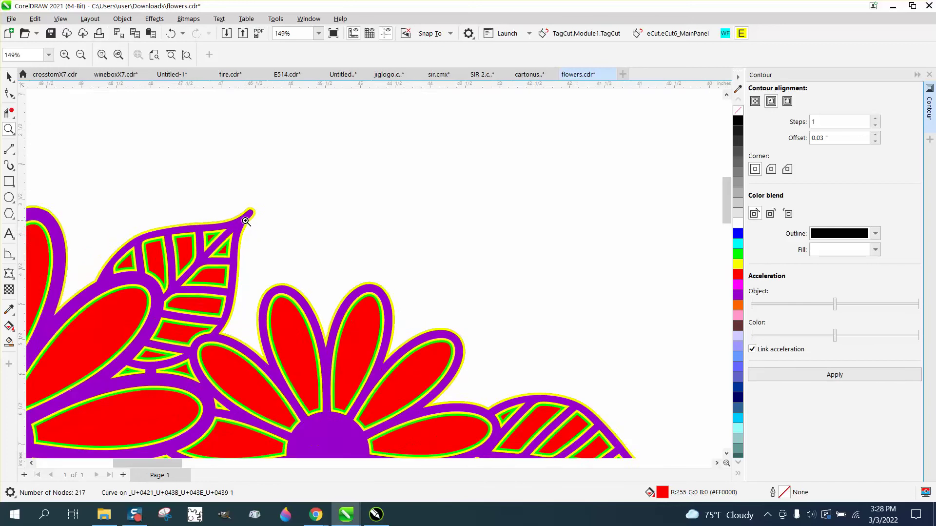
left_click_drag(203, 215, 295, 251)
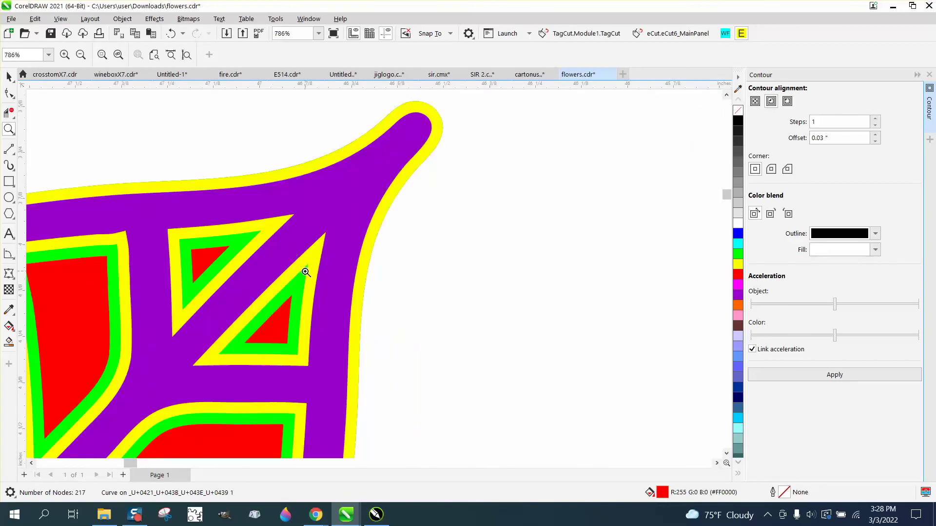
scroll(303, 234, "down", 5)
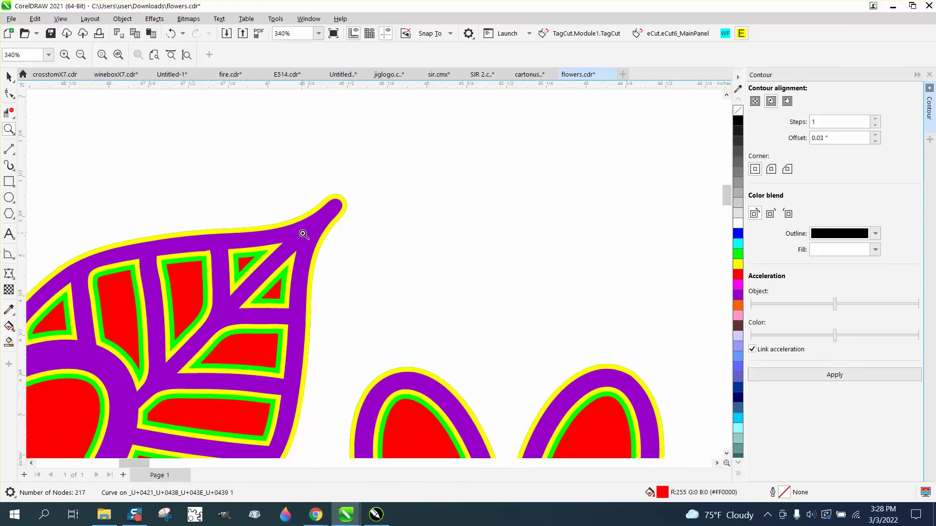
scroll(303, 232, "down", 5)
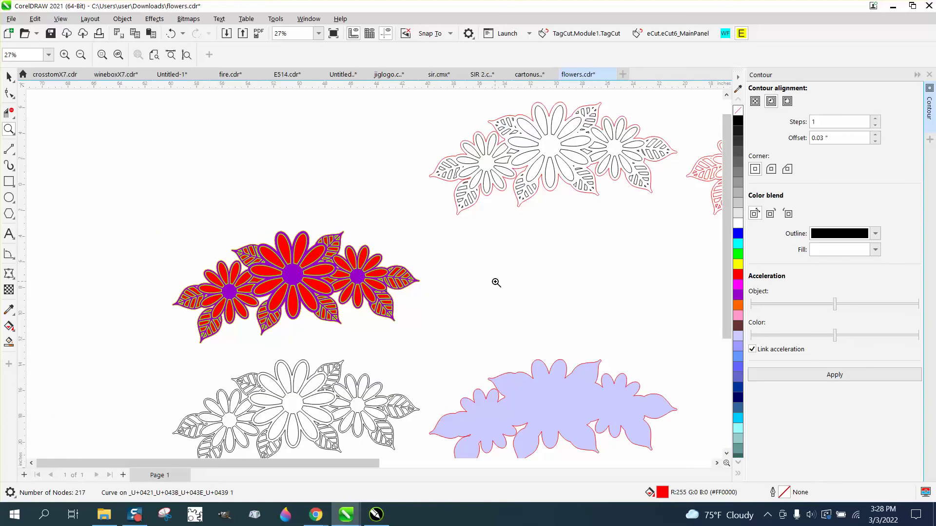
scroll(496, 283, "down", 3)
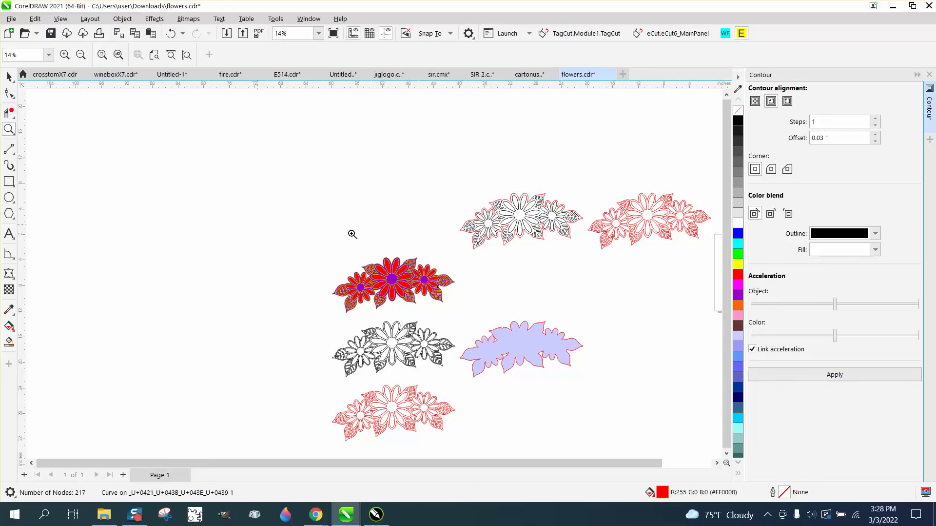
left_click_drag(378, 263, 498, 306)
left_click_drag(391, 236, 495, 283)
scroll(383, 255, "down", 3)
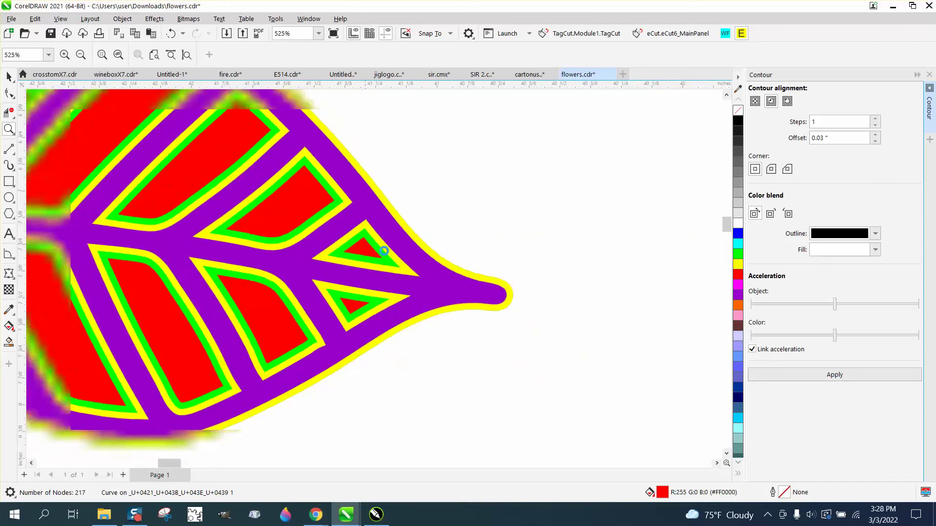
Pull the purple flower layer off the stack into clear space and shift the yellow layer off the green one
scroll(557, 293, "down", 1)
scroll(98, 155, "down", 1)
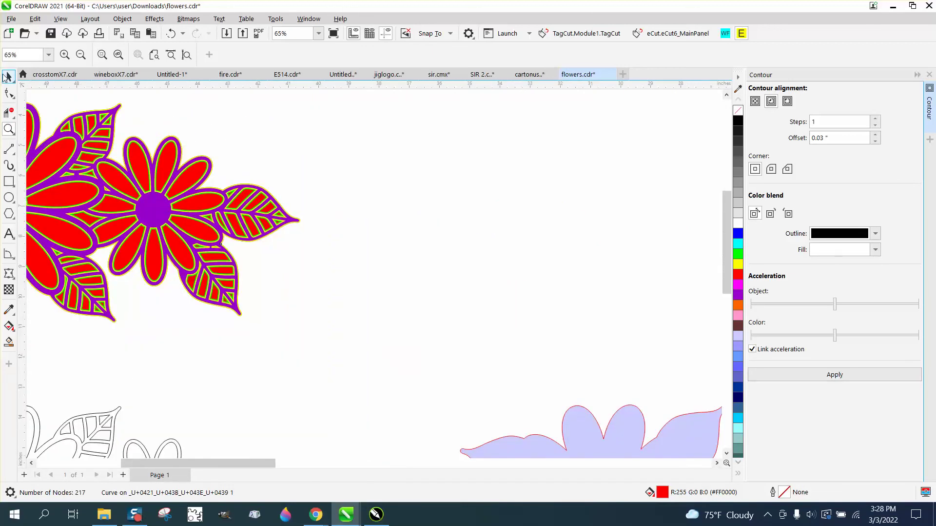
left_click(9, 77)
scroll(306, 209, "down", 1)
left_click_drag(230, 218, 340, 188)
left_click_drag(260, 246, 292, 274)
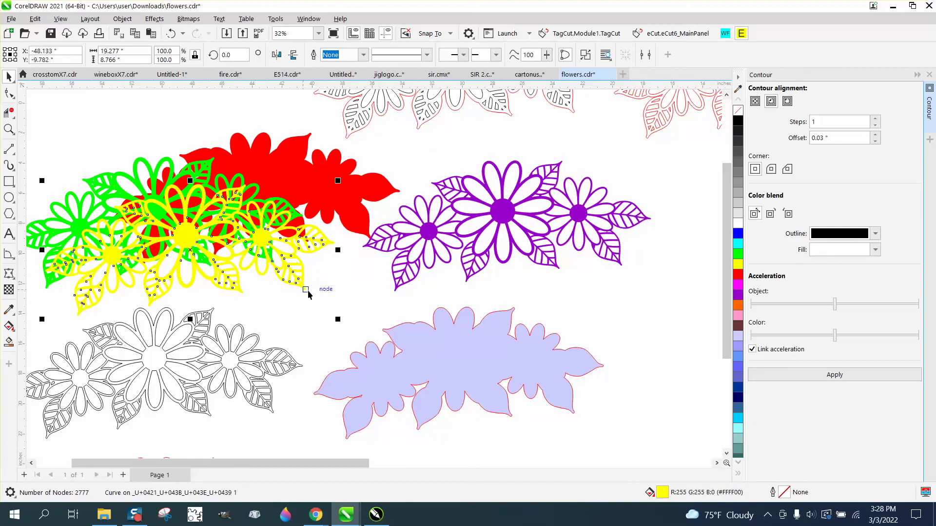
Remove the purple fill from the separated flower layer and give it a black outline
left_click(9, 129)
left_click_drag(612, 207, 679, 236)
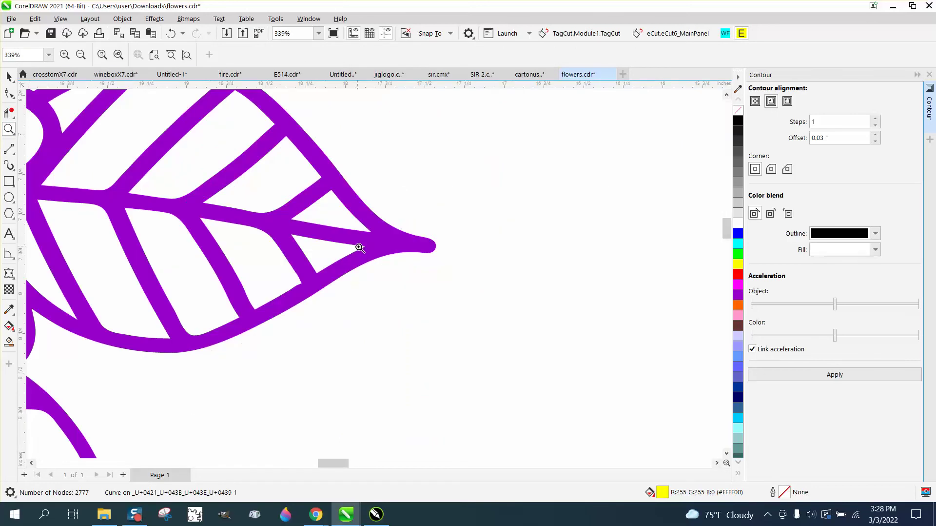
scroll(401, 261, "down", 2)
key("space")
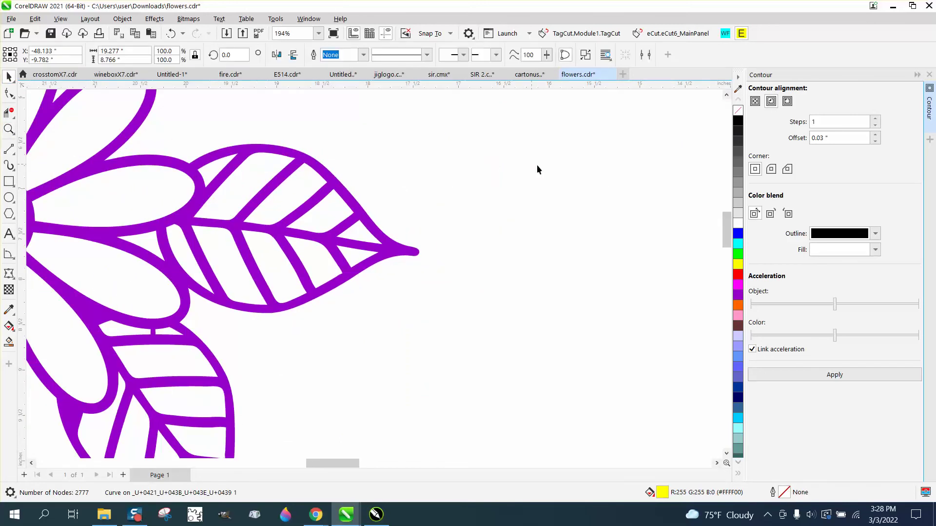
left_click(377, 229)
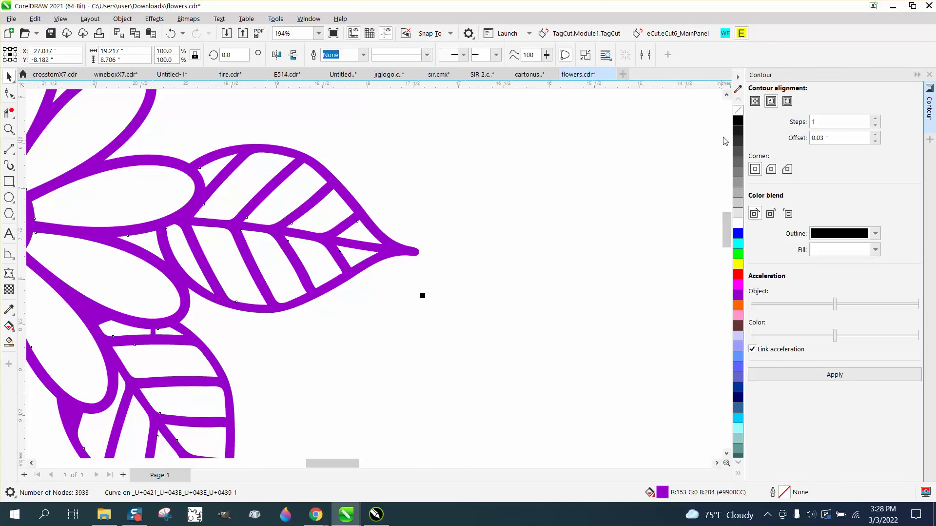
left_click(738, 110)
right_click(738, 121)
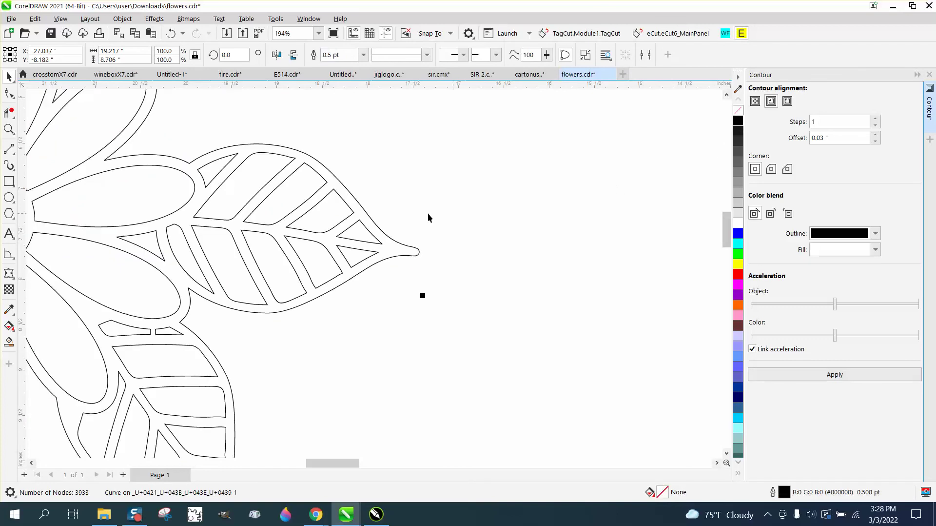
Dimension the width of the thin vein between two openings near the leaf tip and read the value up close
left_click(14, 262)
left_click(47, 255)
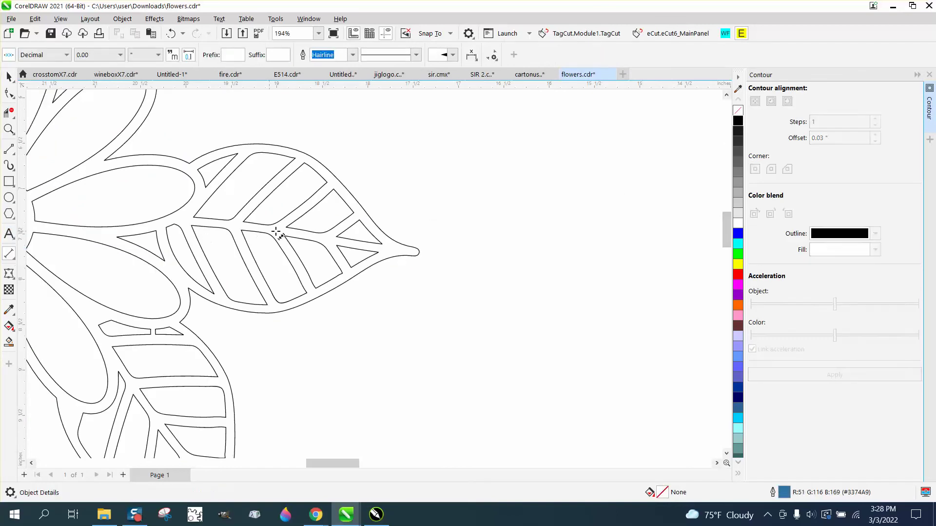
left_click_drag(302, 216, 296, 209)
left_click(374, 157)
left_click(11, 78)
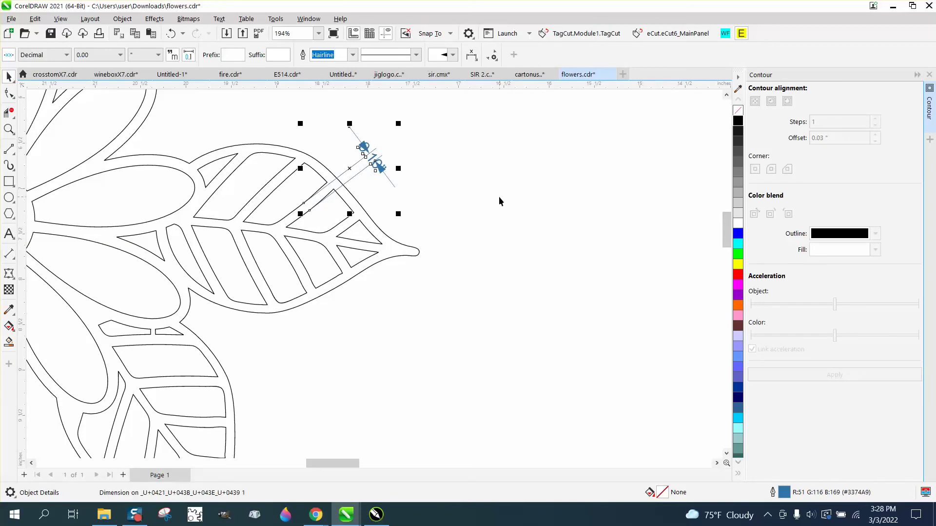
left_click(459, 181)
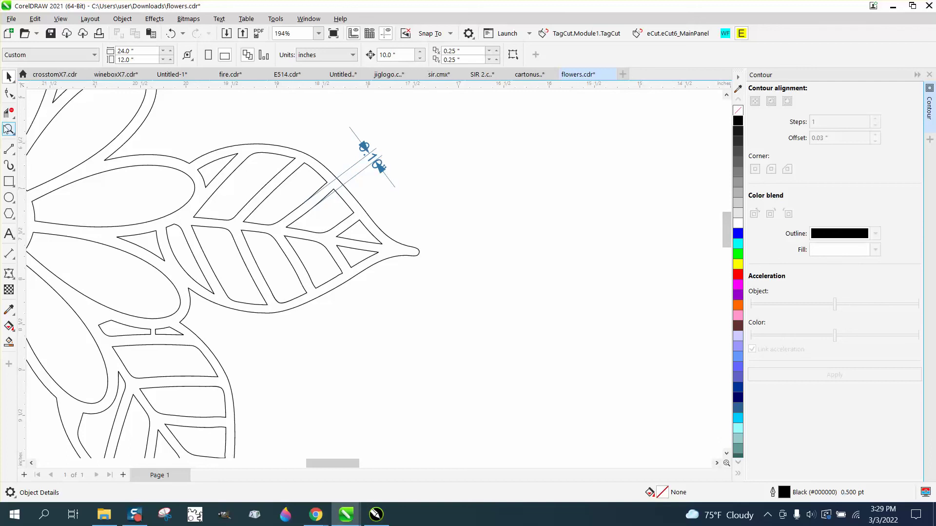
left_click(9, 130)
left_click_drag(354, 143, 455, 192)
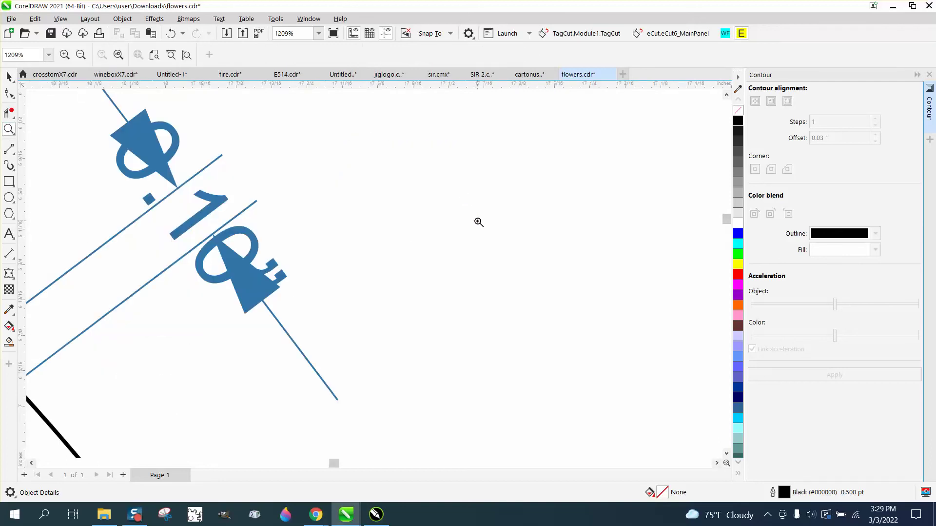
scroll(488, 229, "down", 4)
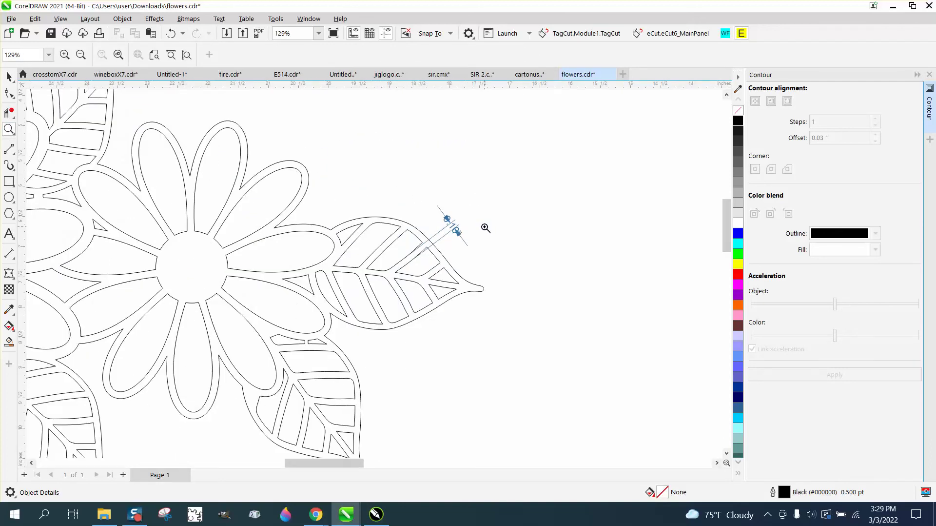
scroll(486, 228, "down", 2)
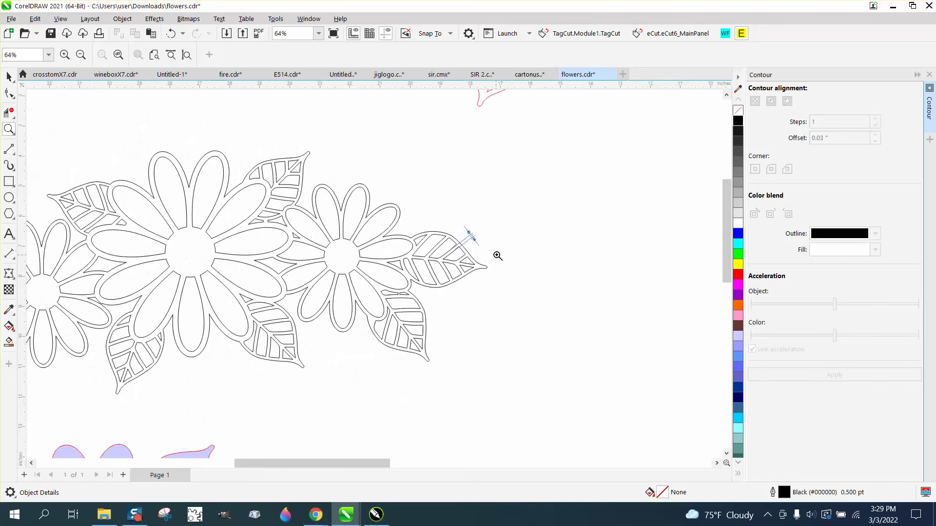
scroll(437, 276, "down", 3)
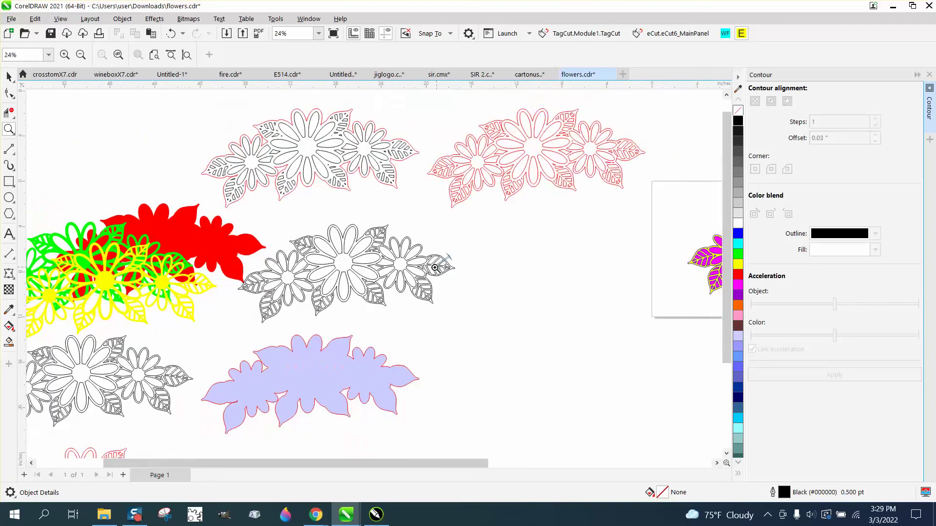
Move the outlined flower into clear space and draw a rectangle about 24 by 10.3 inches around it
left_click(8, 77)
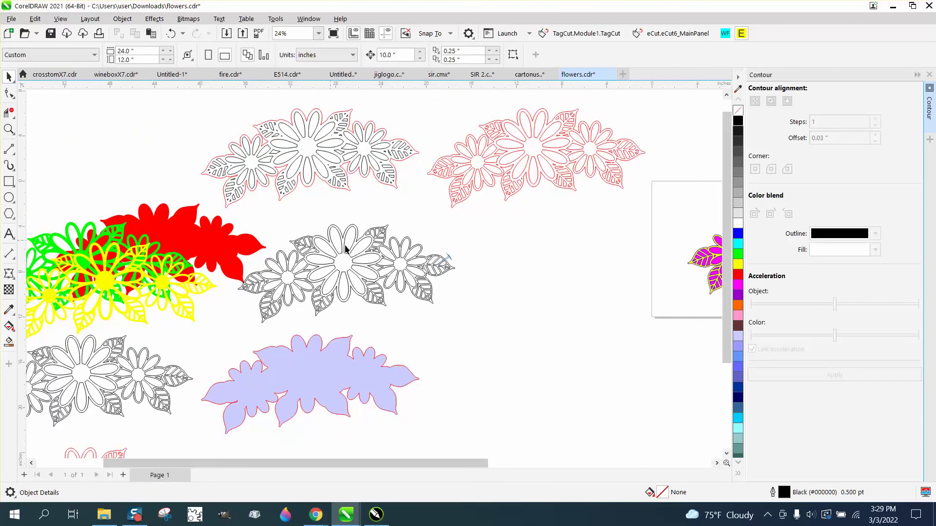
scroll(379, 261, "down", 1)
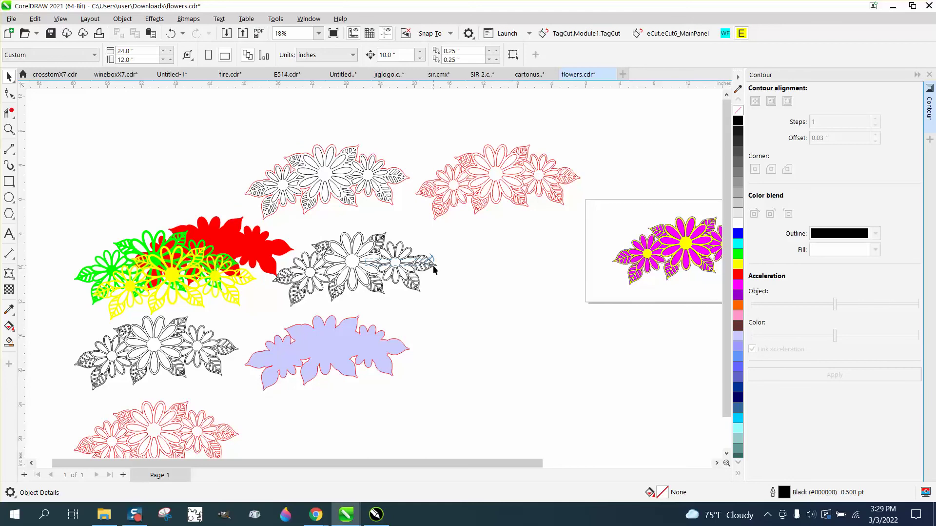
left_click_drag(369, 265, 515, 287)
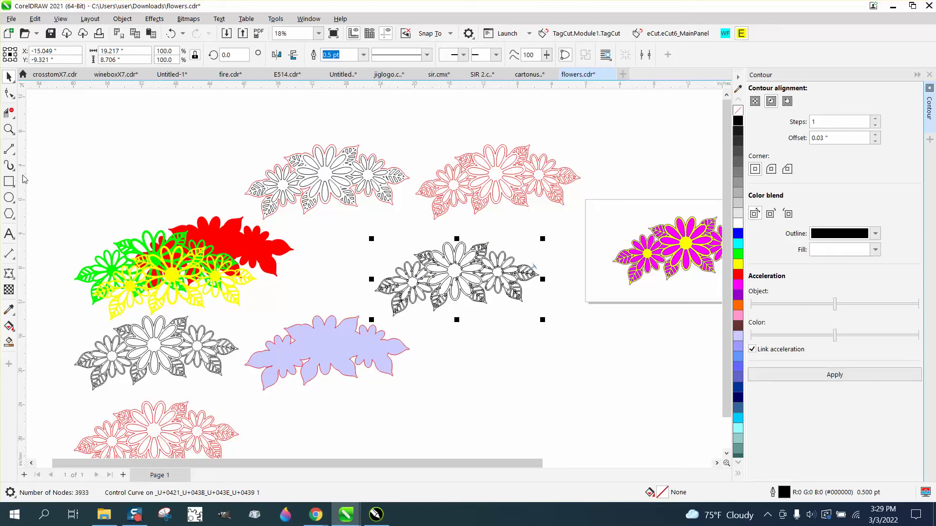
left_click(9, 182)
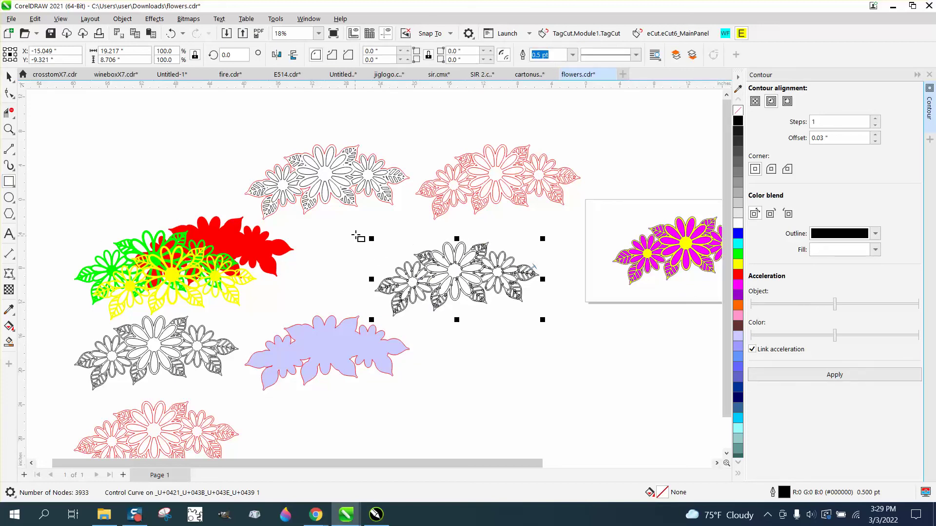
left_click_drag(356, 235, 562, 322)
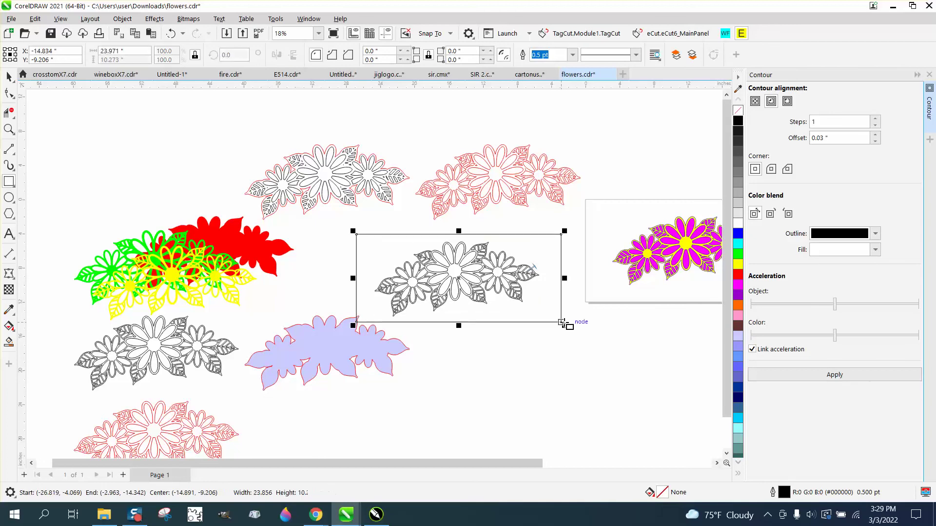
Smart Fill the area between the rectangle and the flower in purple and move the filled piece below the rectangle
left_click(9, 341)
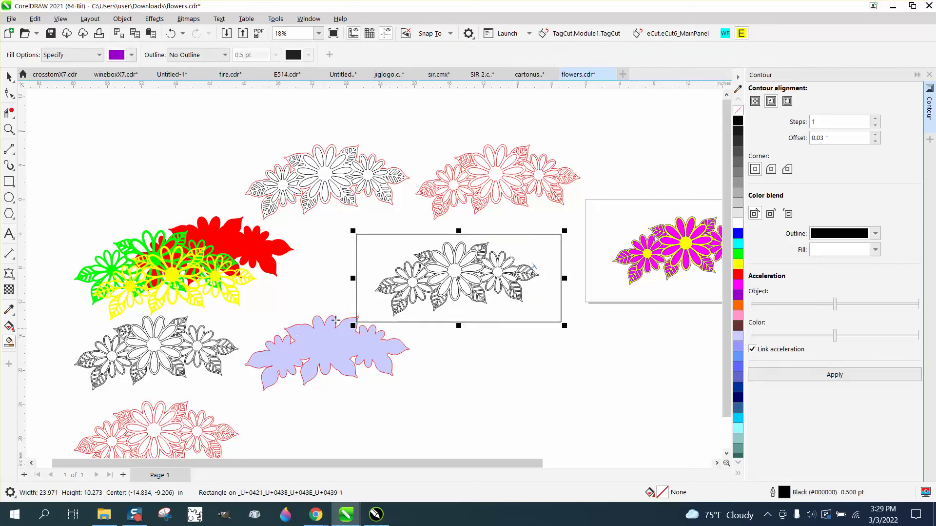
left_click(371, 270)
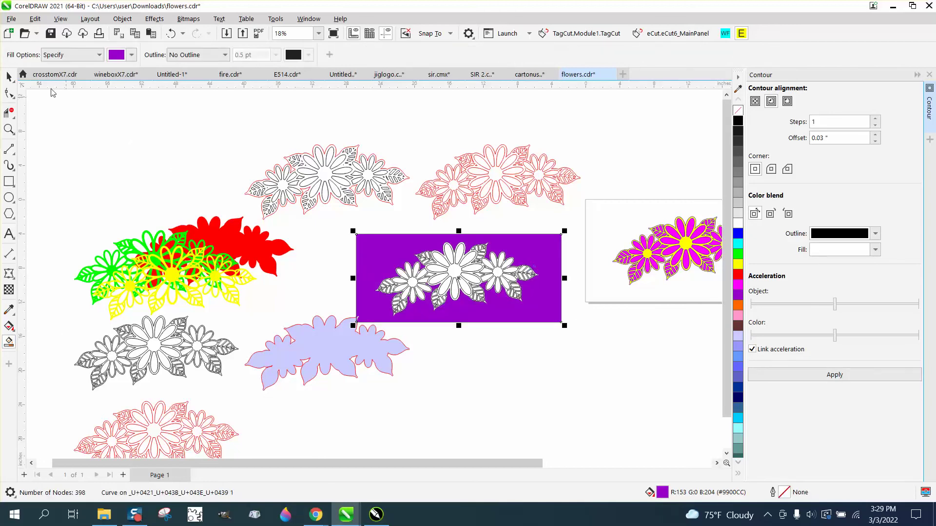
left_click(9, 77)
left_click_drag(534, 278, 623, 394)
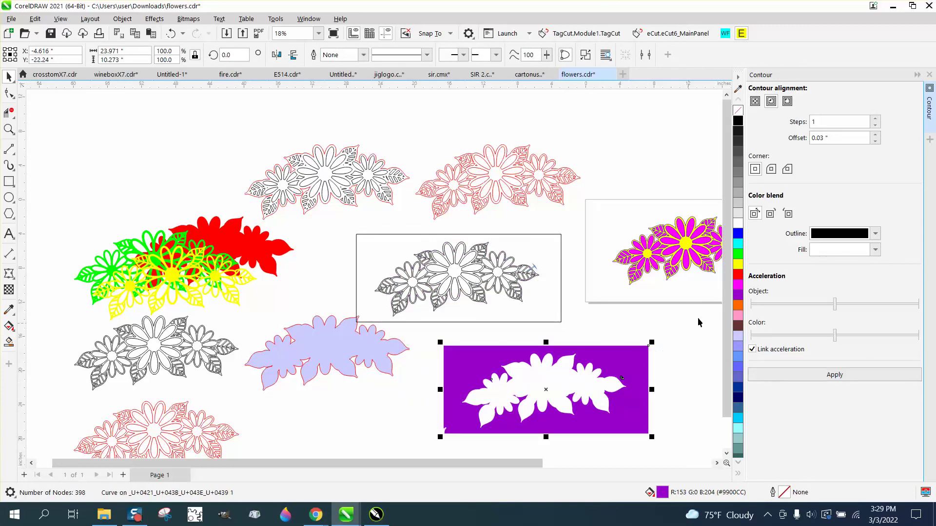
Recolor the purple cutout piece orange and blend gray into the fill for a wood-like brown
left_click(739, 303)
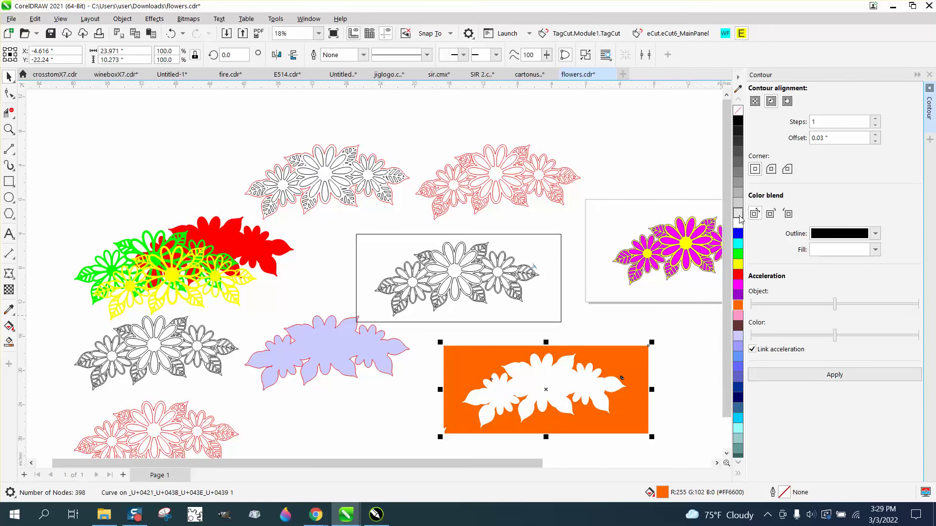
left_click(739, 163, "ctrl")
left_click(740, 164, "ctrl")
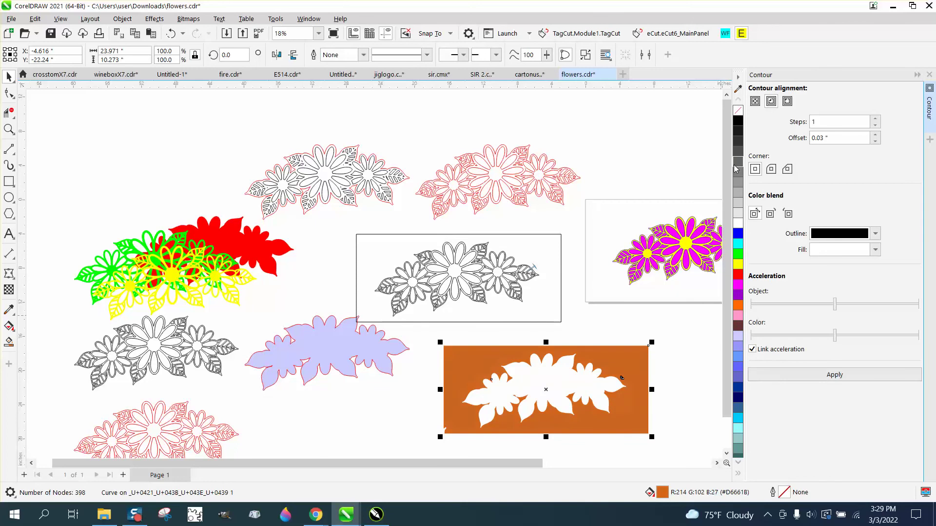
left_click(737, 169, "ctrl")
Delete the vein dimension from the outlined flower's leaf
left_click(466, 287)
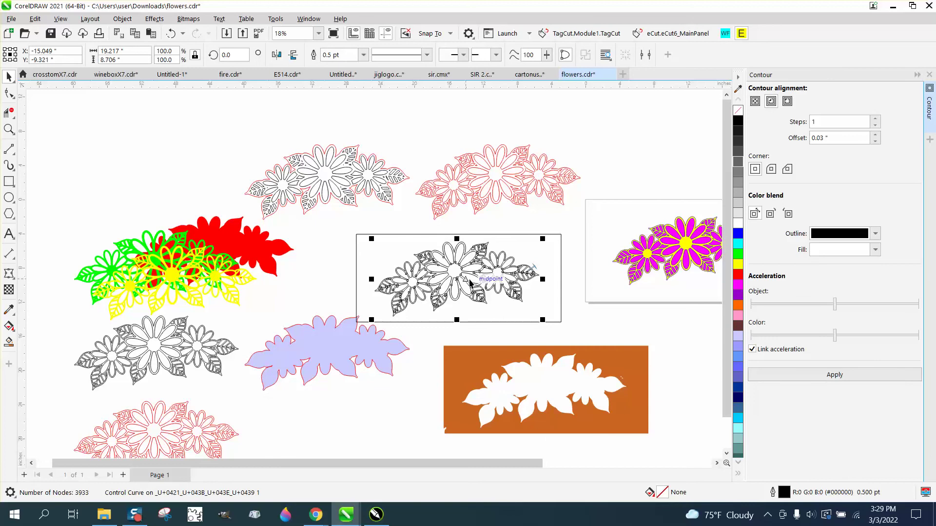
left_click(563, 237)
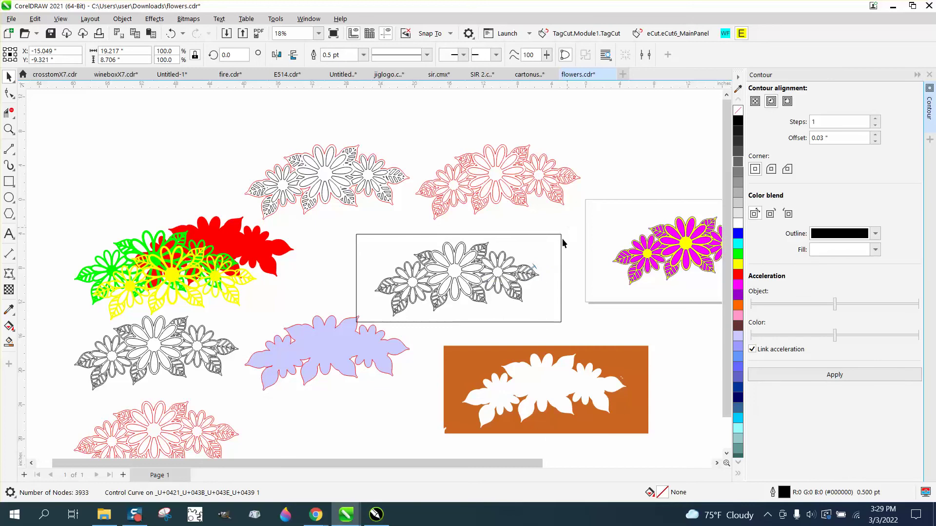
left_click(534, 266)
key("Delete")
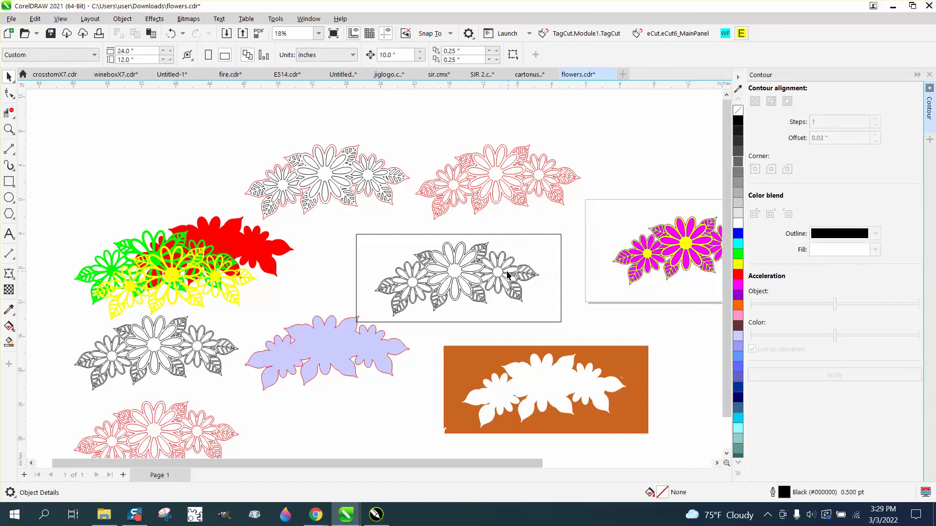
Place the outlined flower inside the brown piece's flower-shaped cutout and inspect the fit up close
left_click_drag(464, 277, 552, 387)
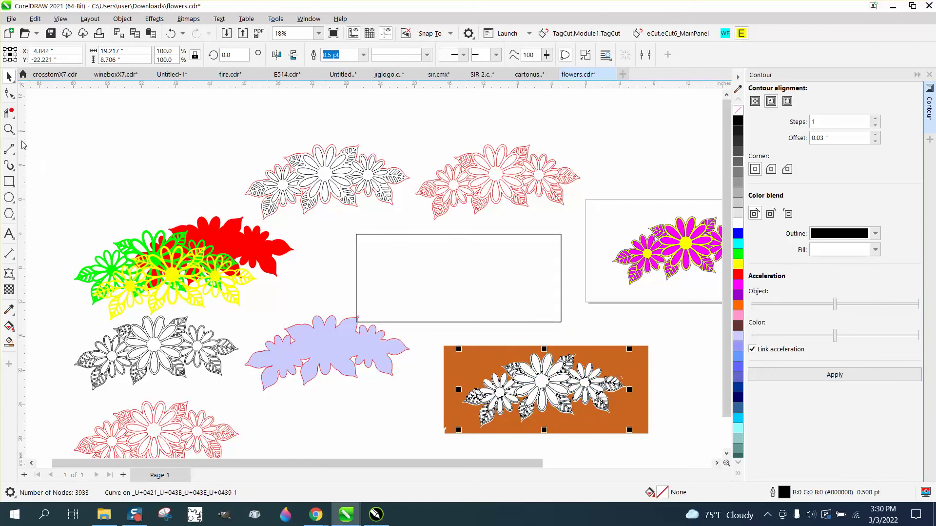
left_click(10, 130)
left_click_drag(455, 325, 689, 453)
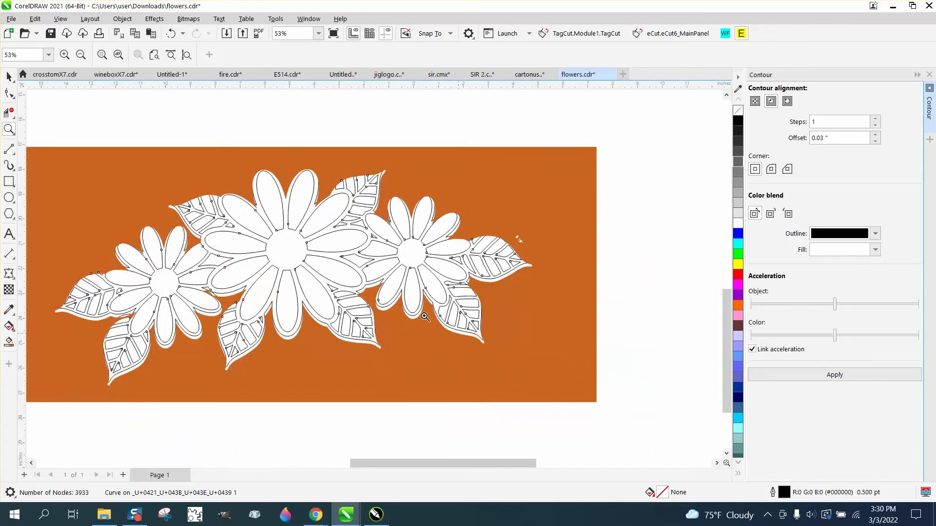
scroll(425, 316, "down", 5)
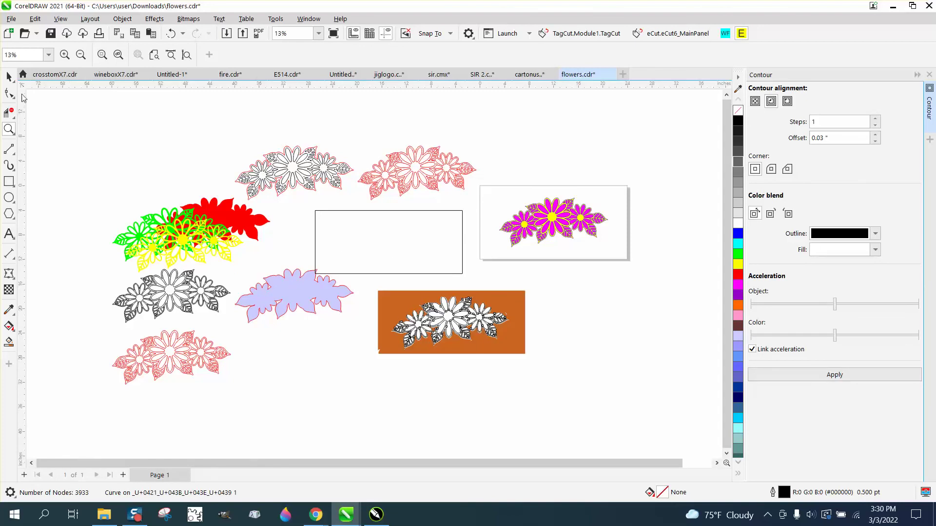
Move the outlined flower out of the brown piece into the empty space below it
left_click(11, 80)
scroll(447, 345, "down", 1)
left_click_drag(448, 319, 396, 249)
left_click_drag(454, 320, 449, 387)
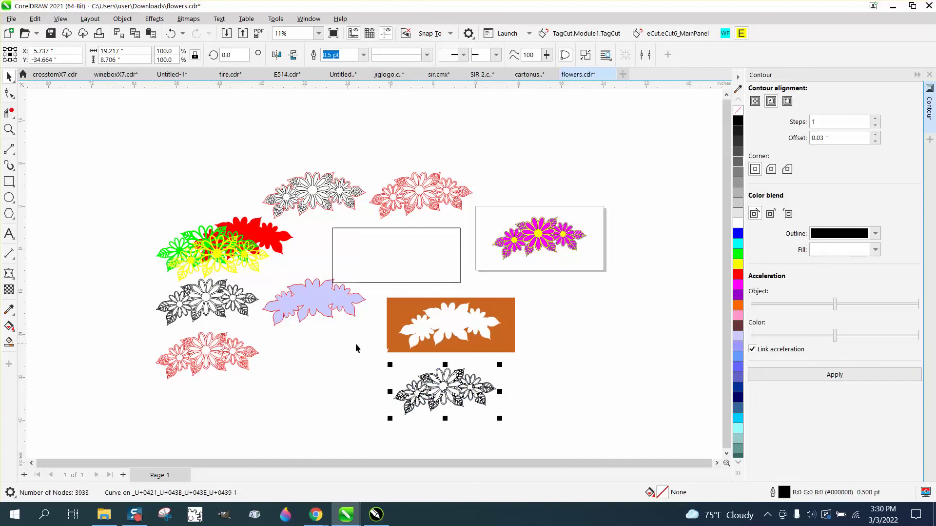
scroll(356, 345, "down", 1)
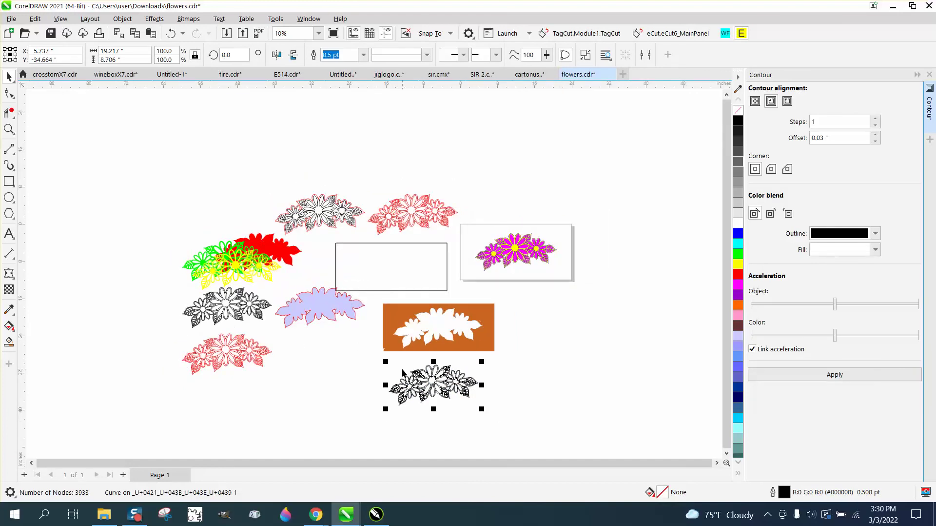